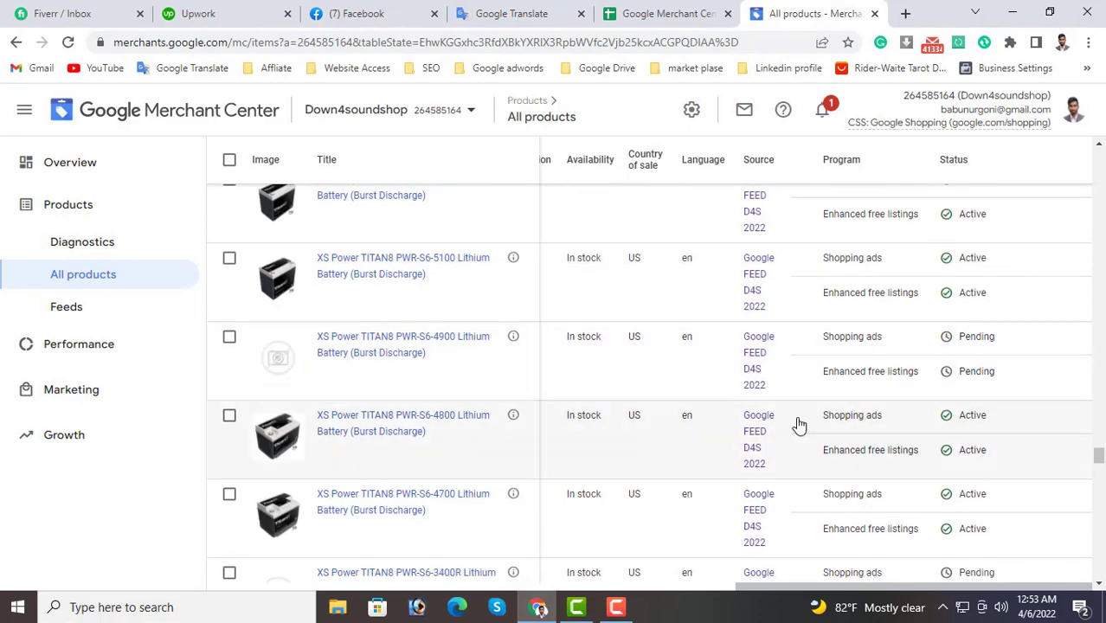
Open the details of the disapproved DUAL 12 INCH 600W SUNDOWN AUDIO enclosure in a new tab and inspect its price issue.
{"action": "scroll", "coordinate": [835, 416], "scroll_direction": "down", "scroll_amount": 8}
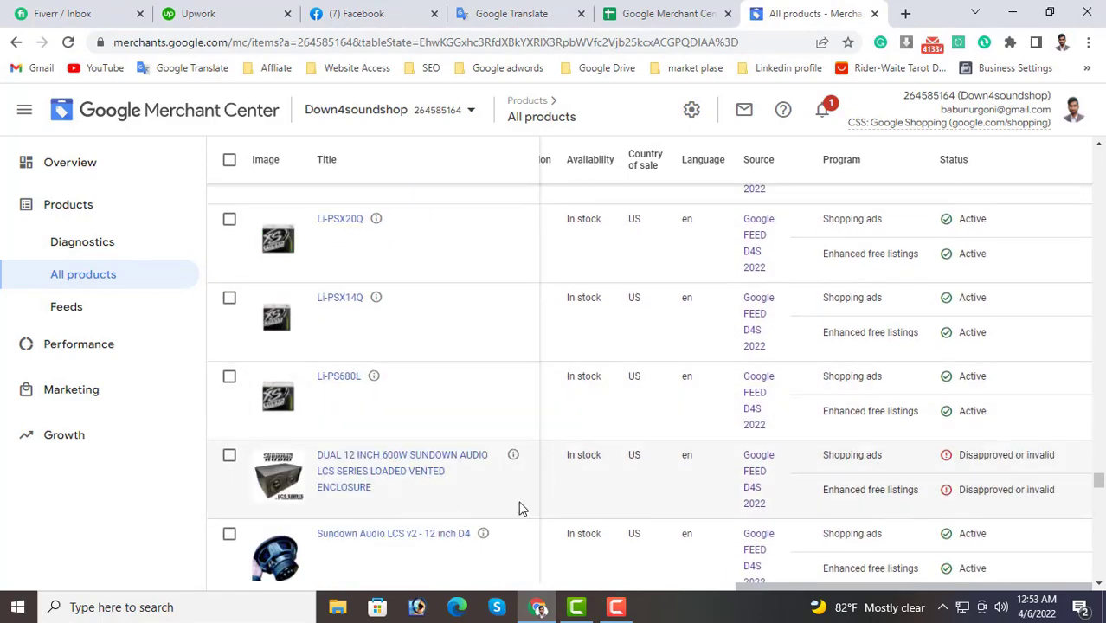
{"action": "scroll", "coordinate": [876, 388], "scroll_direction": "down", "scroll_amount": 2}
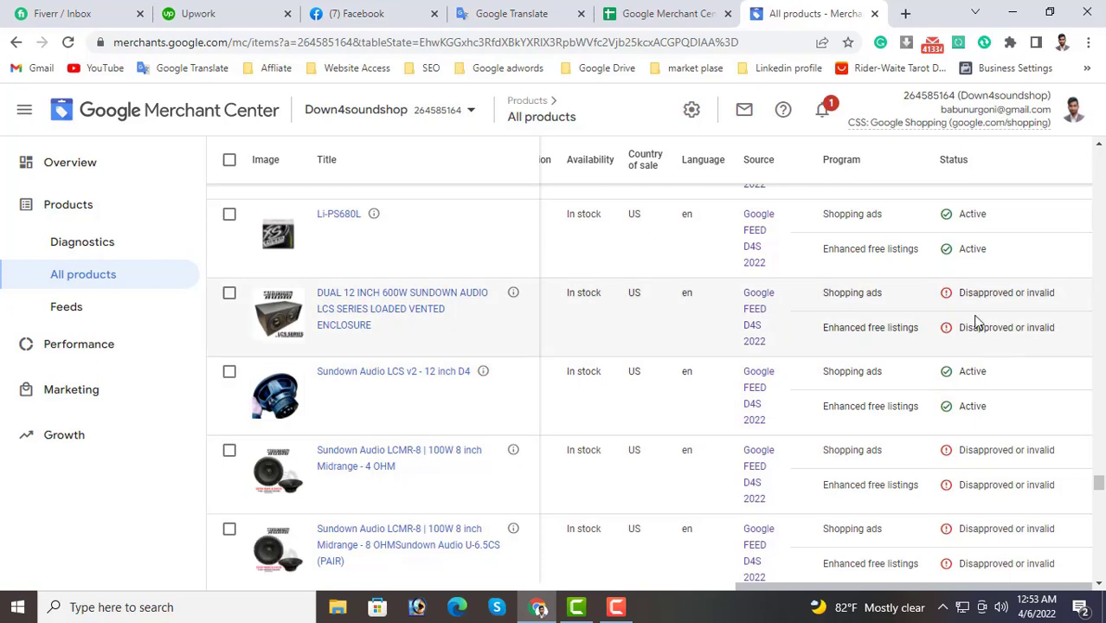
{"action": "right_click", "coordinate": [395, 302]}
{"action": "left_click", "coordinate": [427, 310]}
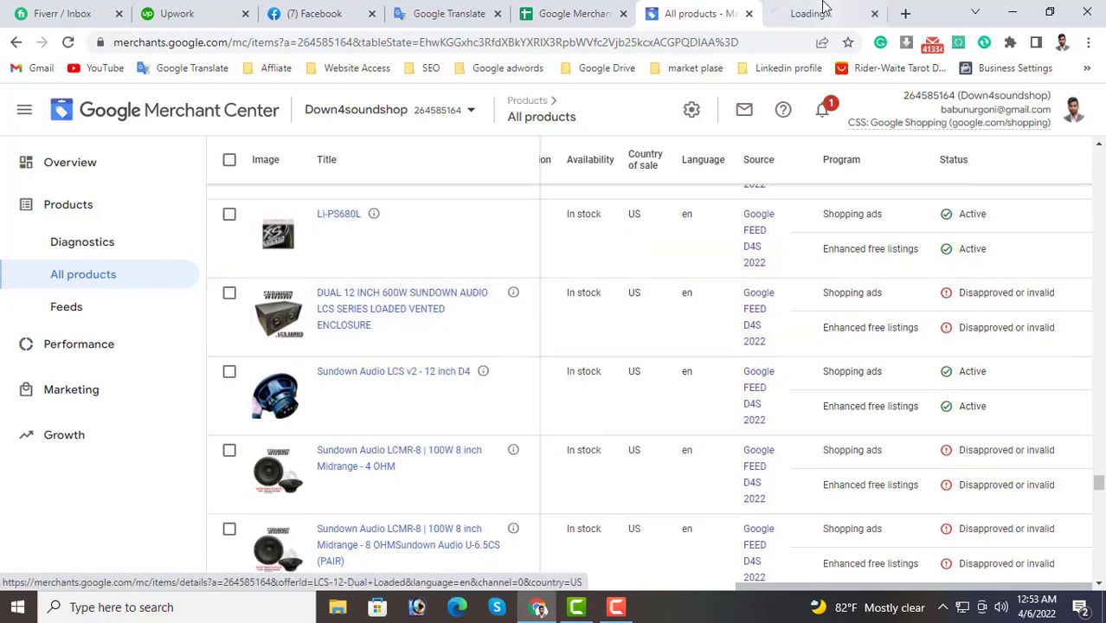
{"action": "left_click", "coordinate": [825, 10]}
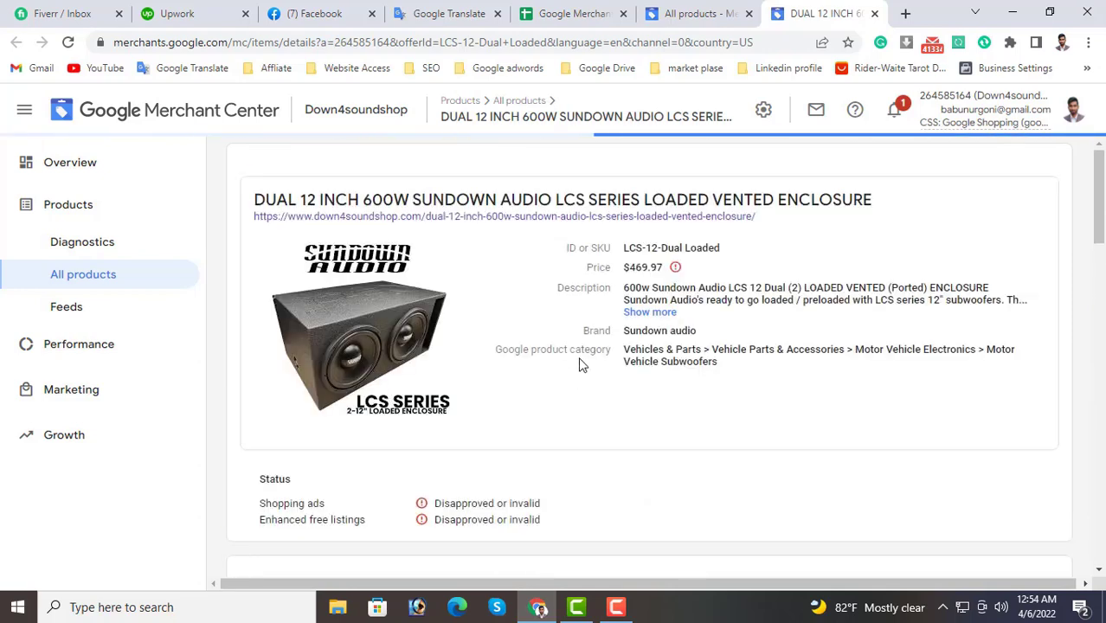
{"action": "mouse_move", "coordinate": [678, 272]}
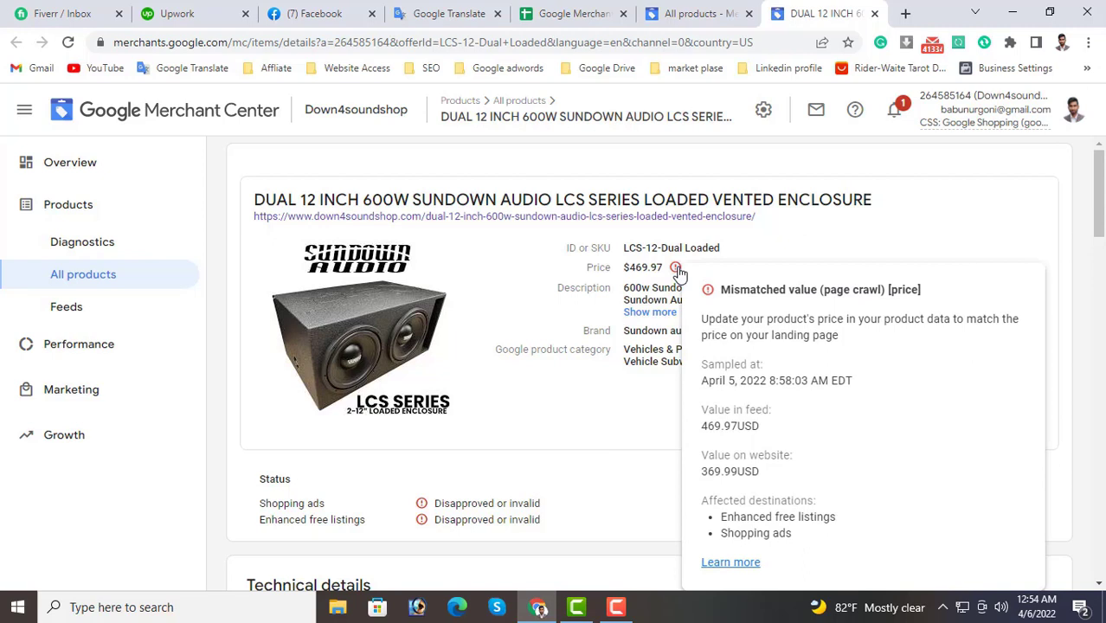
Open the enclosure's landing page in a new tab, copy its SKU, and find LCS-12-Dual Loaded in the Google Sheets feed.
{"action": "right_click", "coordinate": [620, 219]}
{"action": "left_click", "coordinate": [640, 228]}
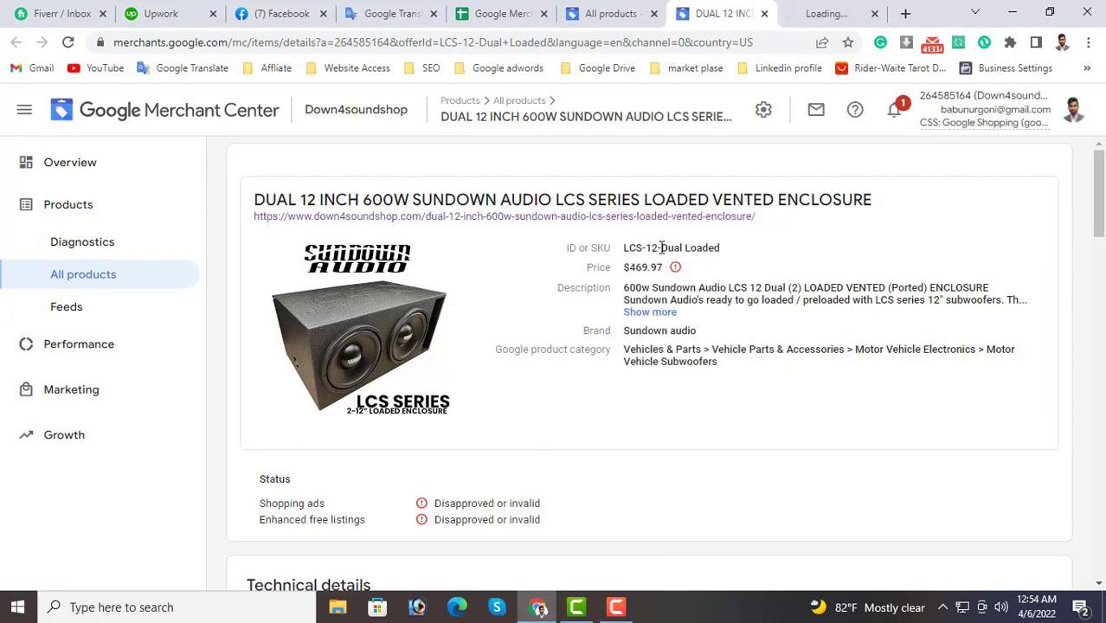
{"action": "triple_click", "coordinate": [661, 247]}
{"action": "key", "text": "ctrl+c"}
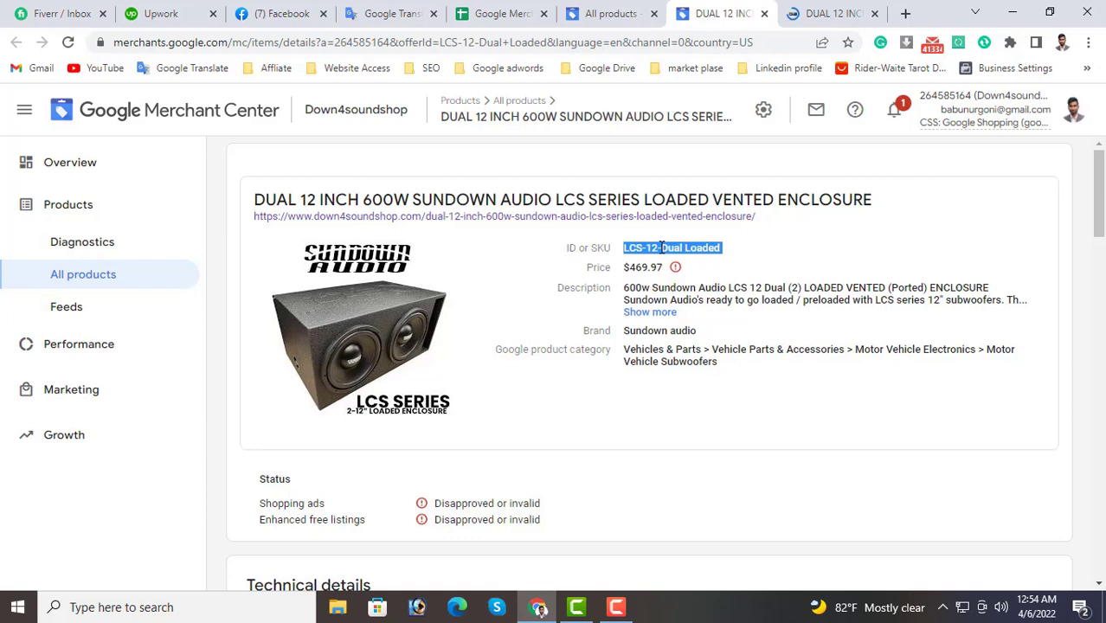
{"action": "left_click", "coordinate": [510, 15]}
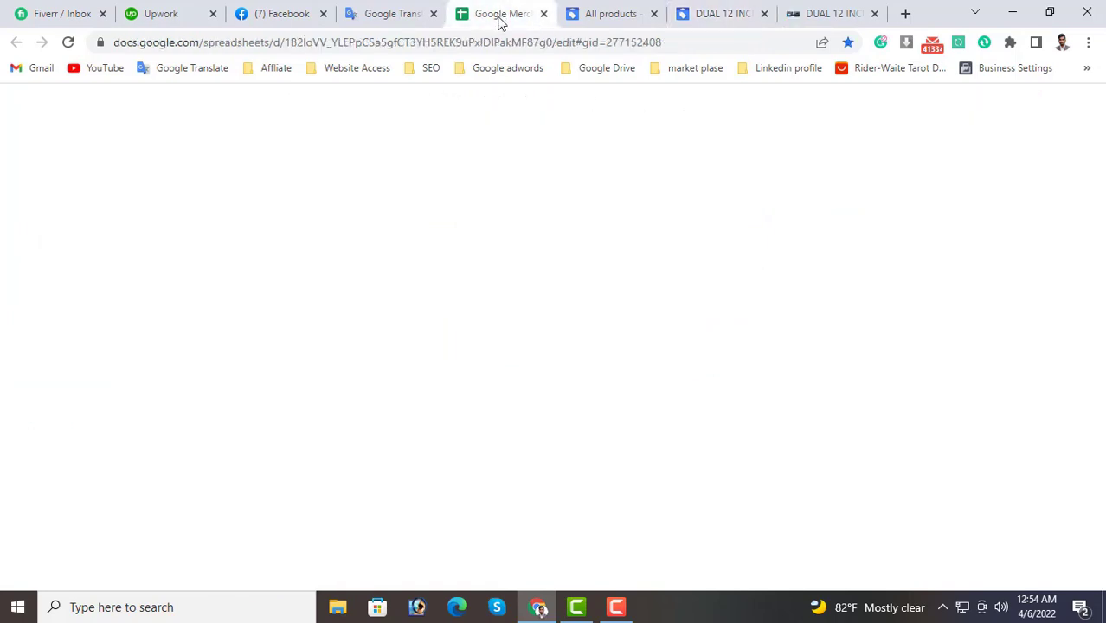
{"action": "key", "text": "ctrl+f"}
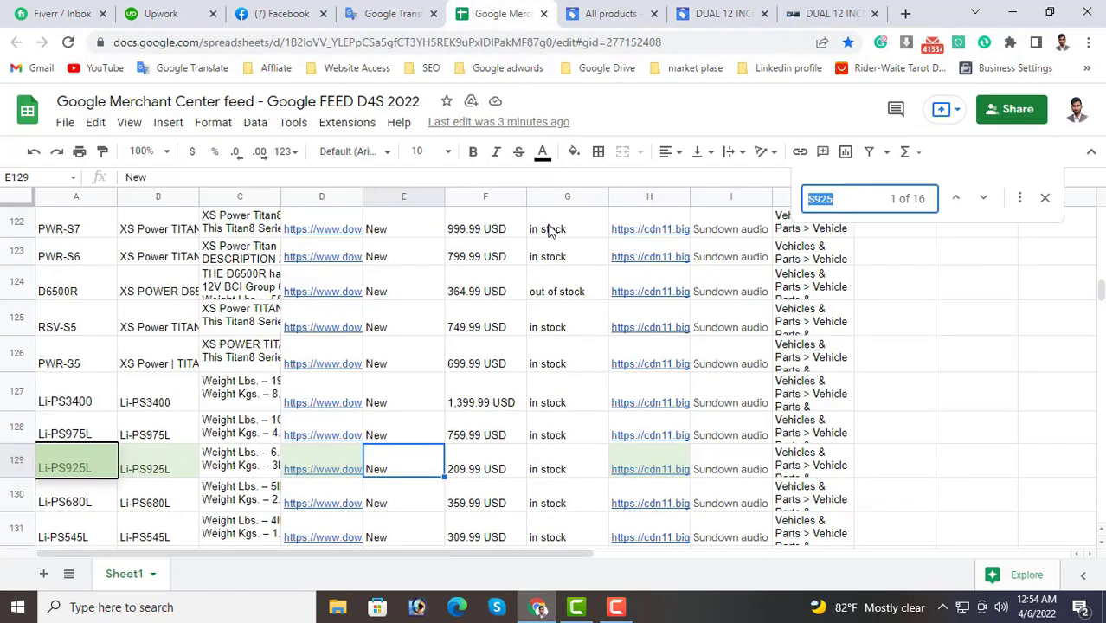
{"action": "key", "text": "ctrl+v"}
{"action": "scroll", "coordinate": [521, 336], "scroll_direction": "up", "scroll_amount": 1}
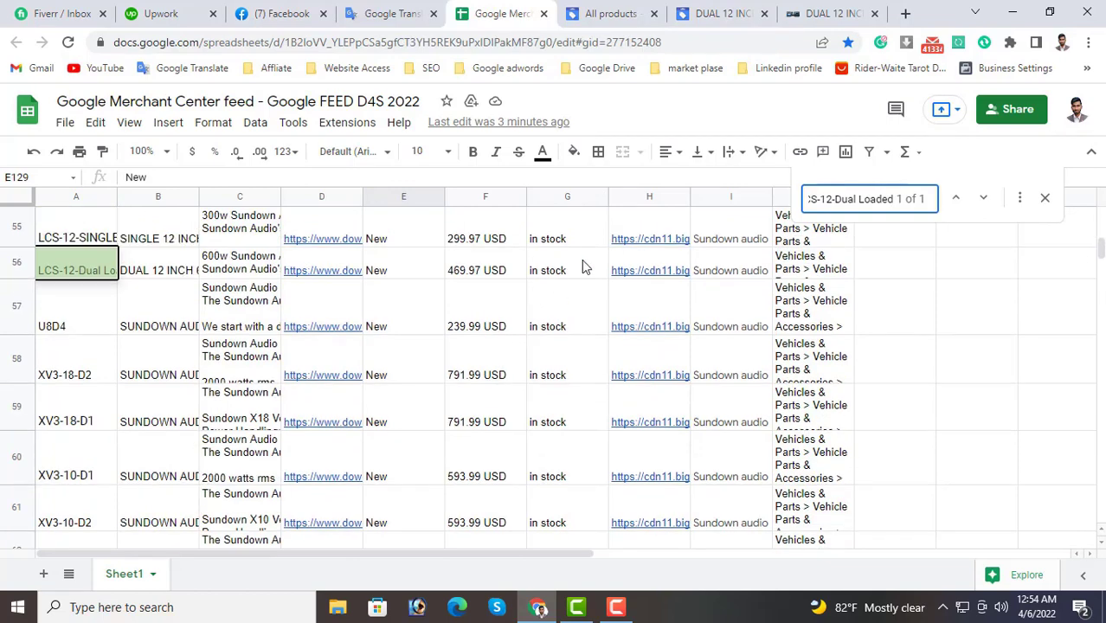
Copy the current price from the enclosure's landing page and set its feed price in F56 to 369.99 USD.
{"action": "left_click", "coordinate": [822, 13]}
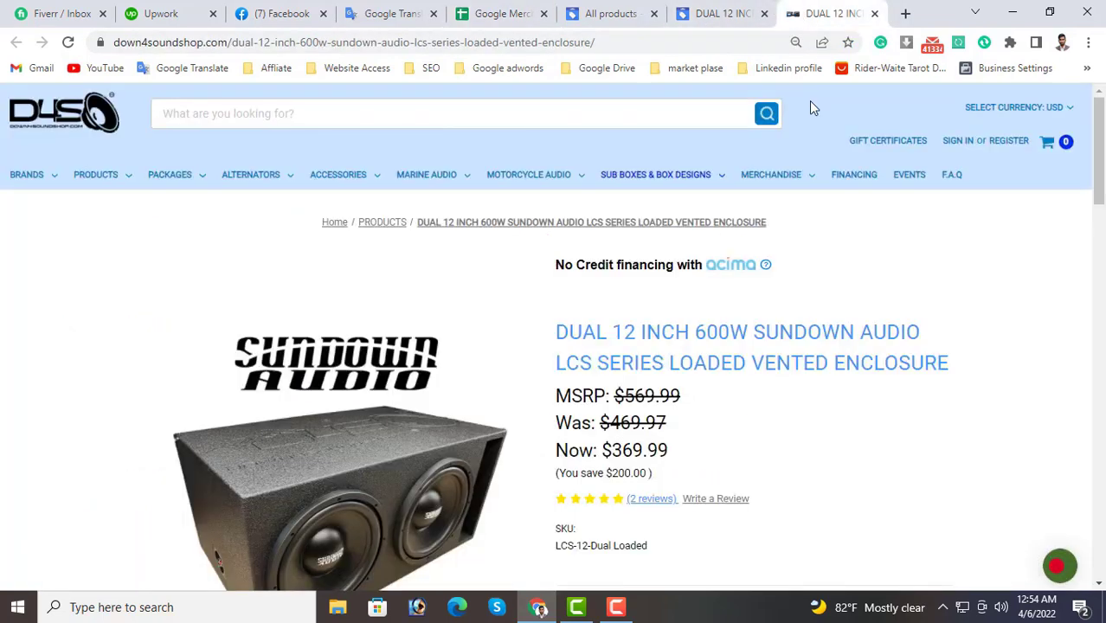
{"action": "left_click_drag", "start_coordinate": [613, 451], "coordinate": [667, 449]}
{"action": "key", "text": "ctrl+c"}
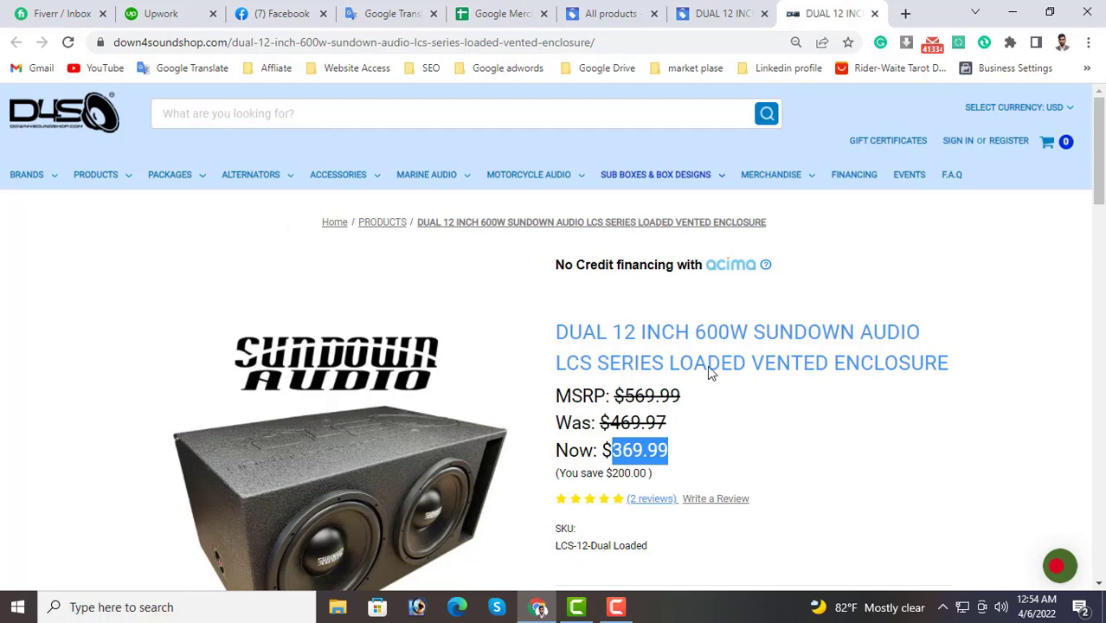
{"action": "left_click", "coordinate": [507, 10]}
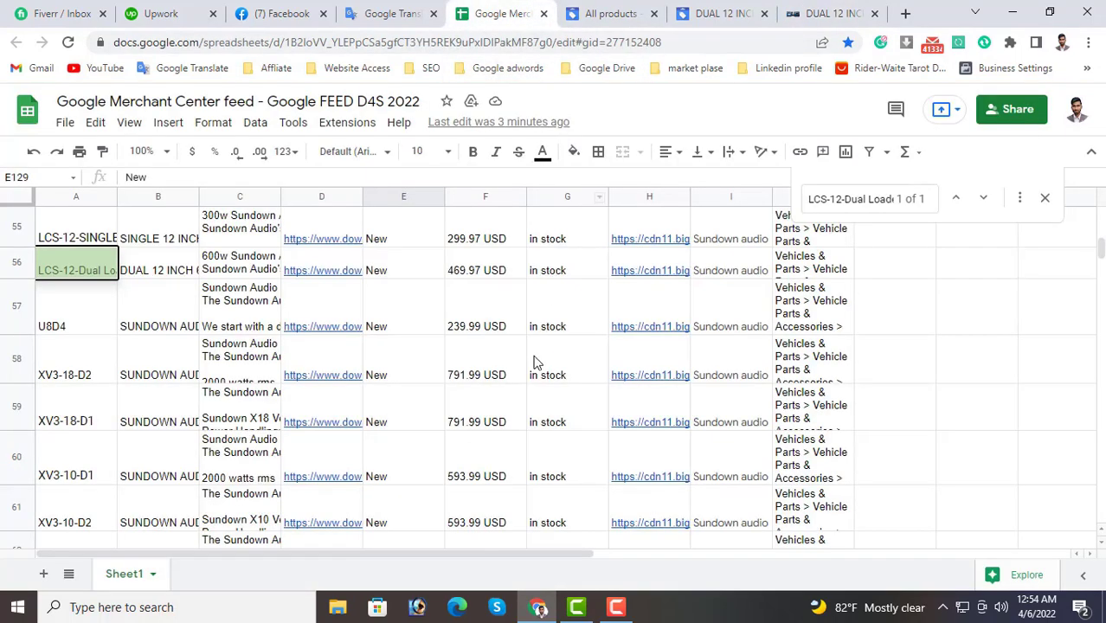
{"action": "double_click", "coordinate": [509, 272]}
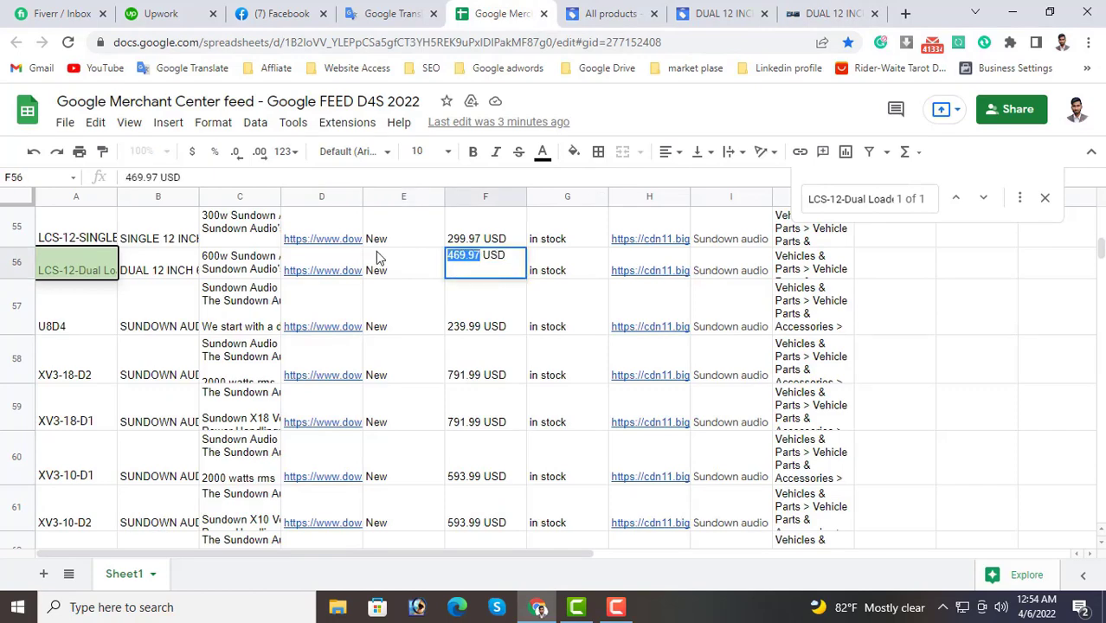
{"action": "key", "text": "ctrl+v"}
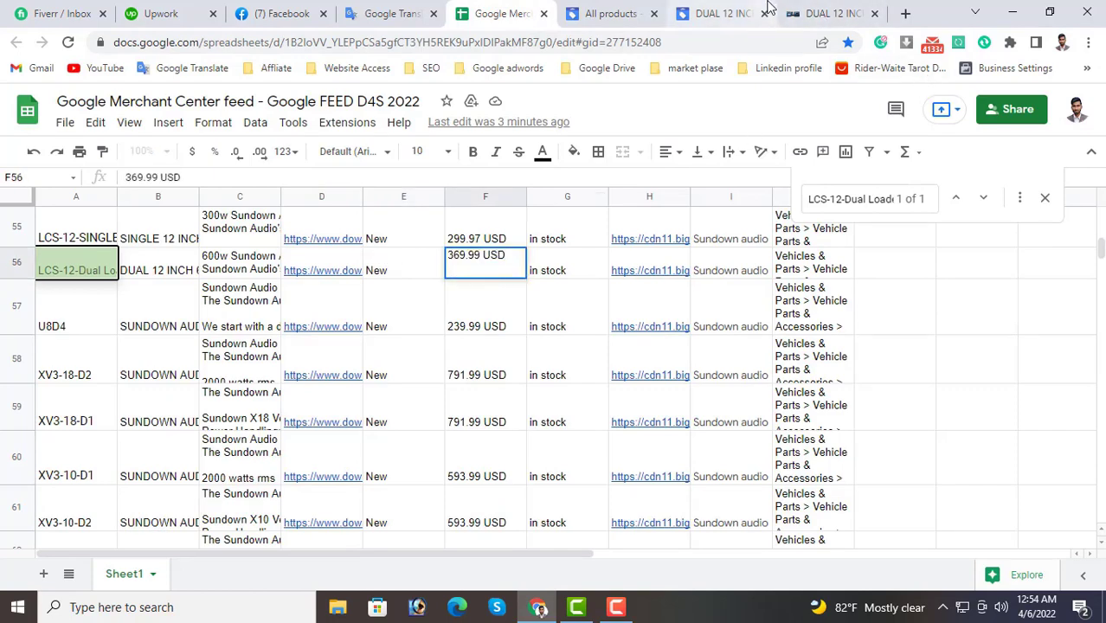
Close the enclosure's landing page and product details, returning to the Merchant Center product list.
{"action": "left_click", "coordinate": [834, 13]}
{"action": "left_click", "coordinate": [874, 15]}
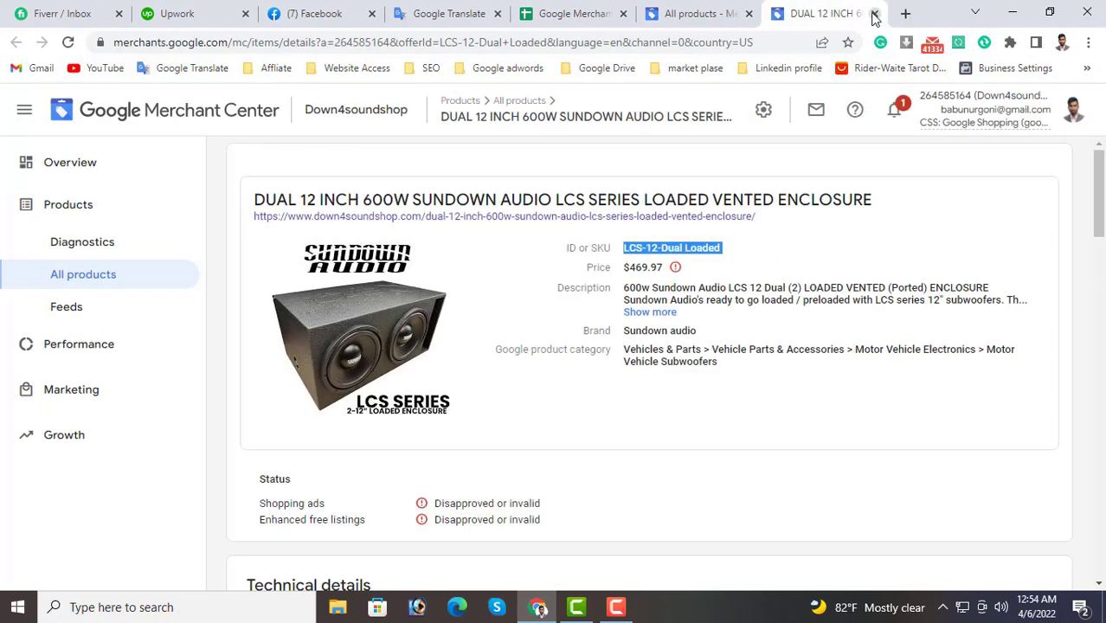
{"action": "left_click", "coordinate": [875, 15]}
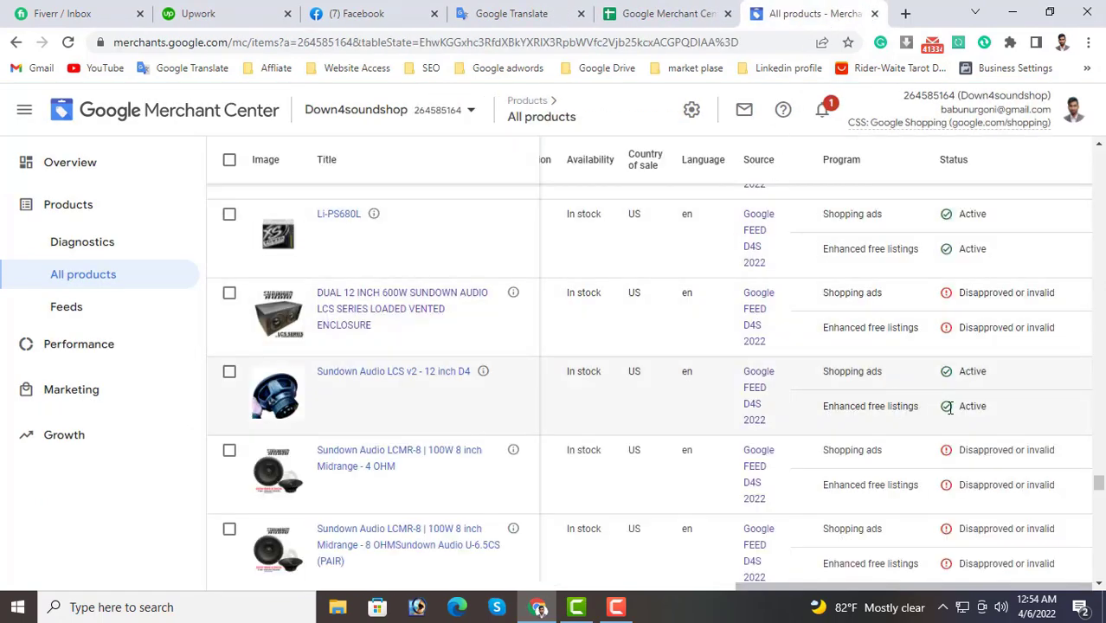
Open the details of the disapproved Sundown Audio LCMR-8 Midrange - 4 OHM in a new tab and inspect its image issue.
{"action": "right_click", "coordinate": [398, 377]}
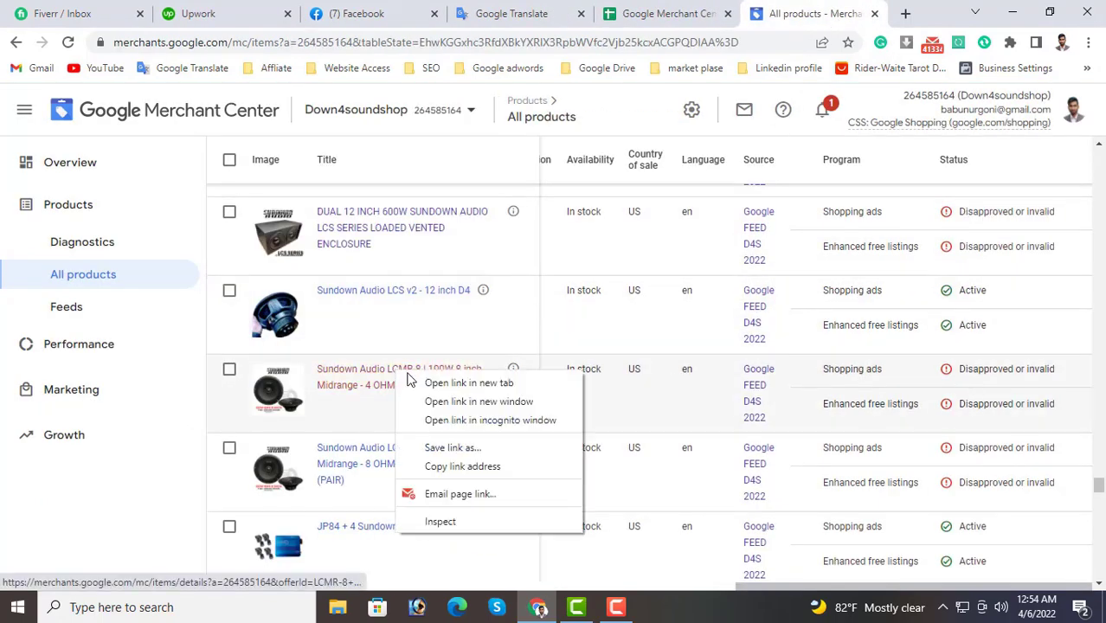
{"action": "left_click", "coordinate": [424, 381]}
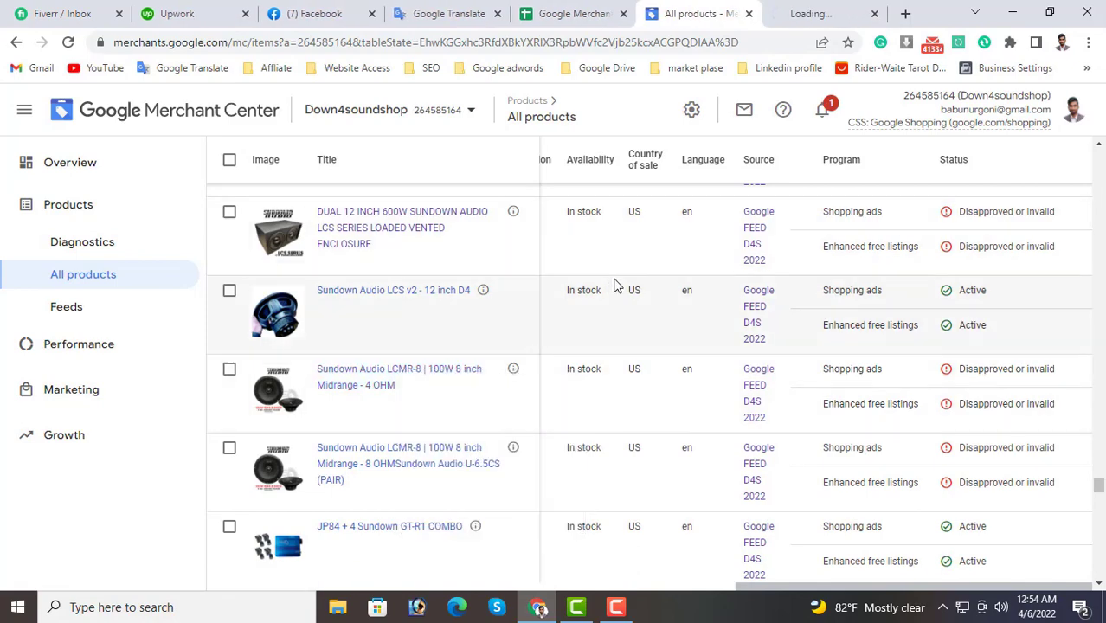
{"action": "left_click", "coordinate": [790, 9]}
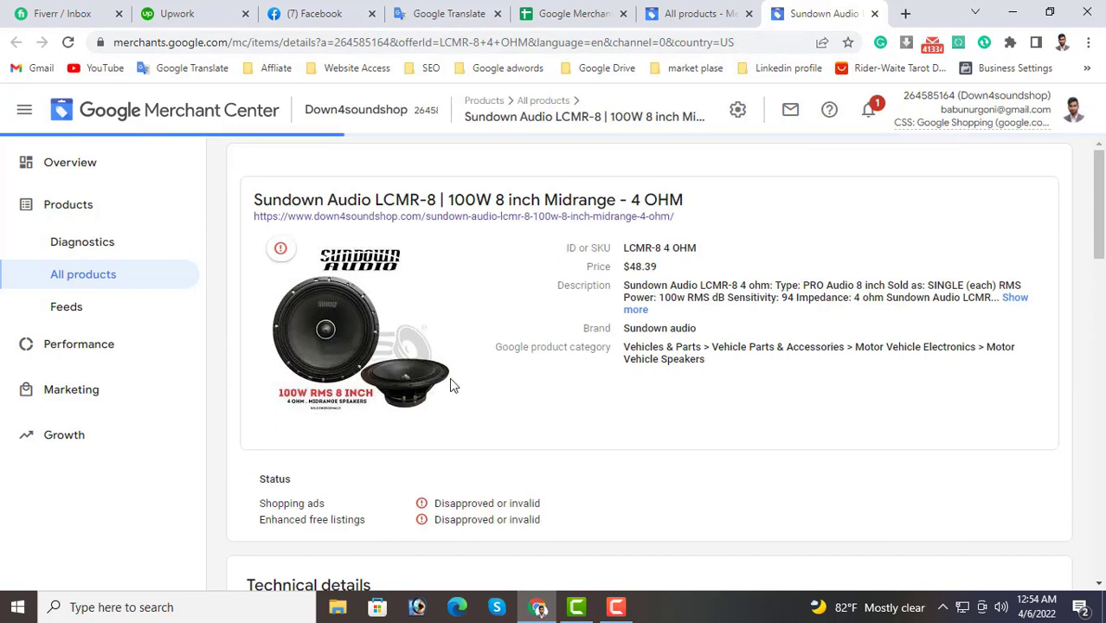
{"action": "mouse_move", "coordinate": [282, 252]}
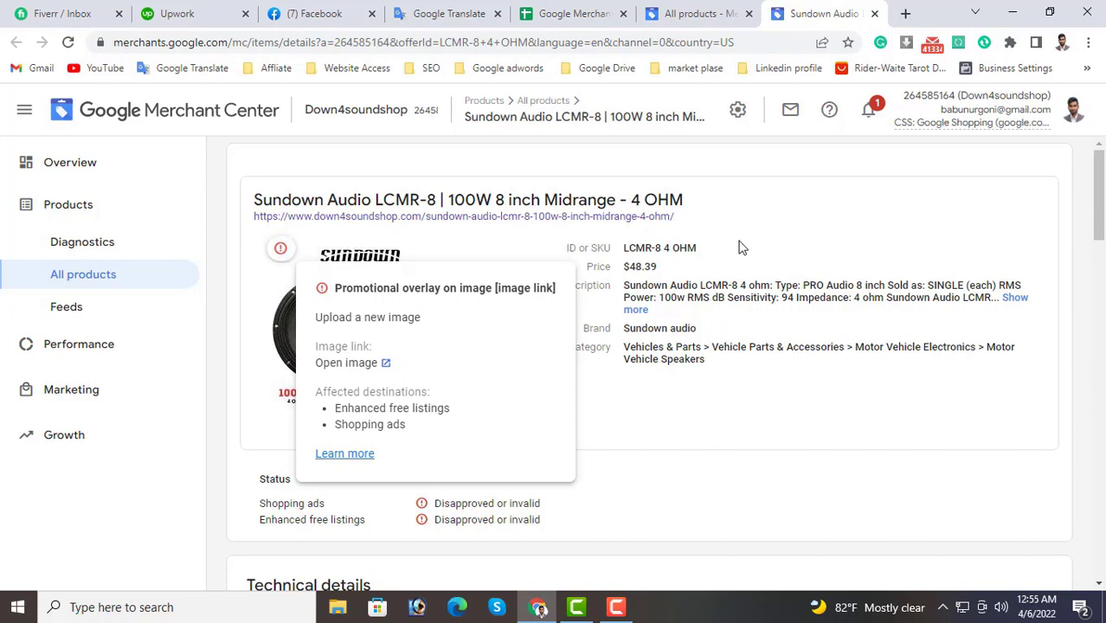
Copy the SKU LCMR-8 4 OHM, open the product's landing page in a new tab, and find the SKU in the Google Sheets feed.
{"action": "triple_click", "coordinate": [667, 249]}
{"action": "key", "text": "ctrl+c"}
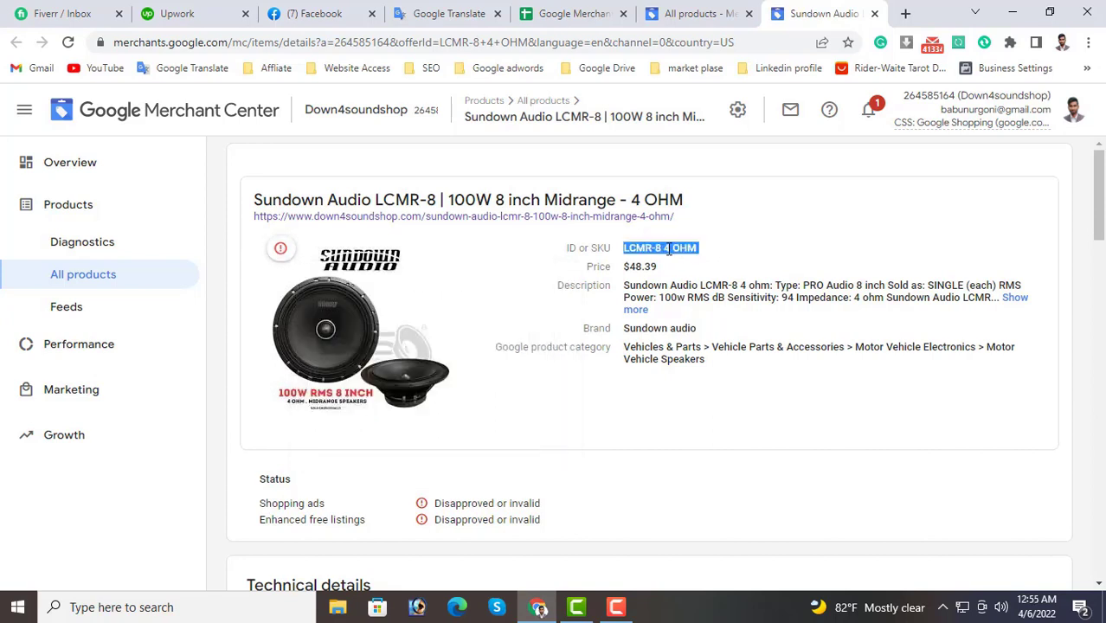
{"action": "right_click", "coordinate": [561, 225]}
{"action": "left_click", "coordinate": [597, 231]}
{"action": "left_click", "coordinate": [497, 13]}
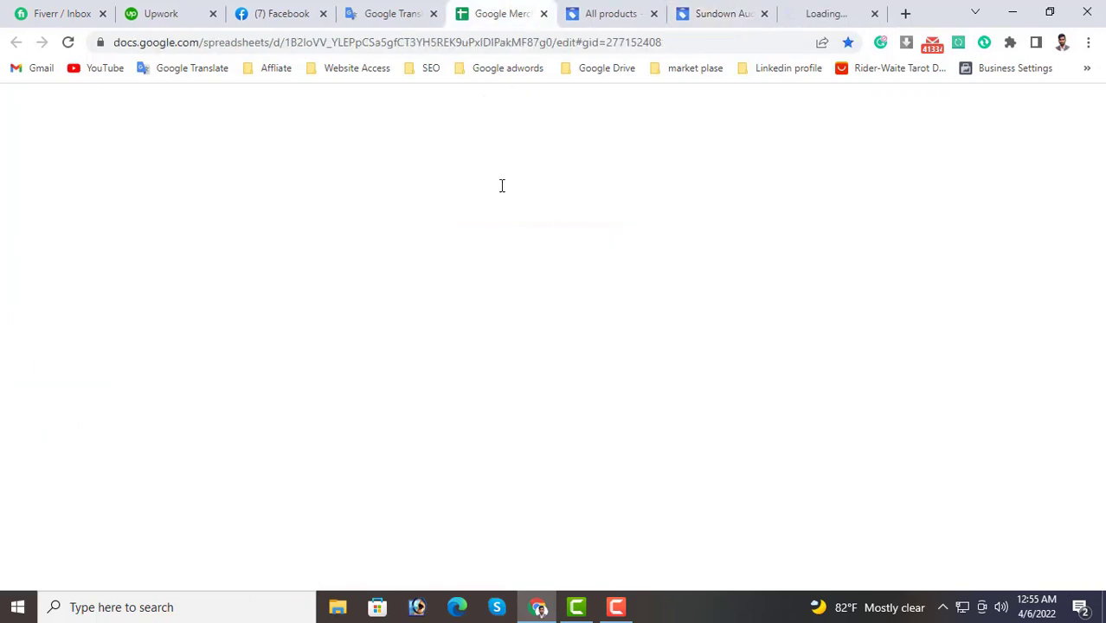
{"action": "key", "text": "ctrl+f"}
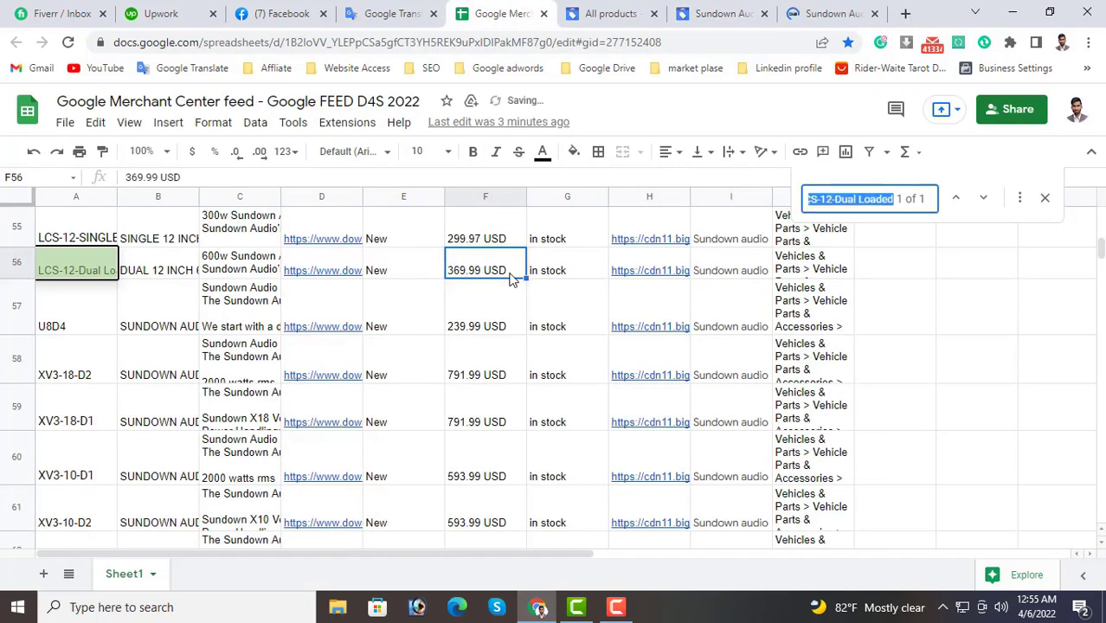
{"action": "key", "text": "ctrl+v"}
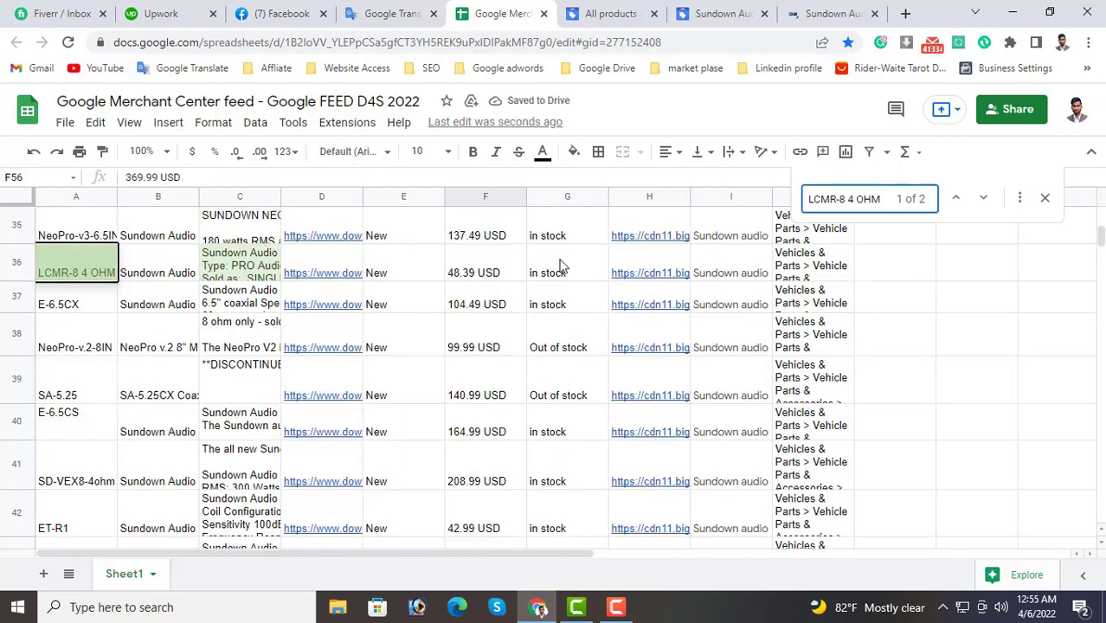
Copy the product image address from the LCMR-8 4 OHM landing page and paste it as the image link in H36.
{"action": "left_click", "coordinate": [801, 7]}
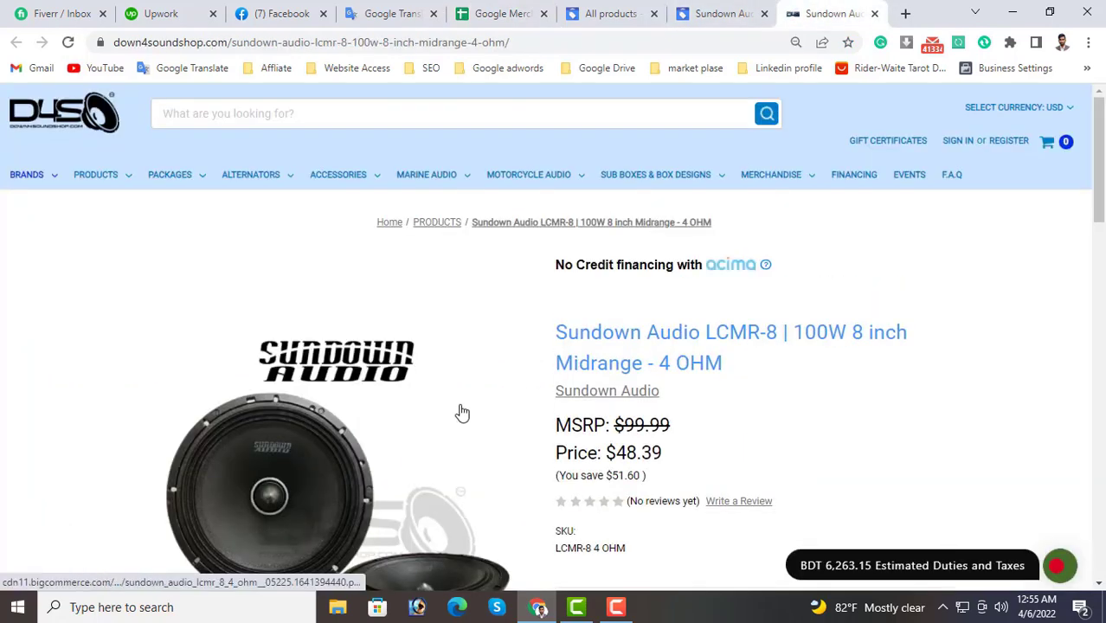
{"action": "right_click", "coordinate": [340, 374]}
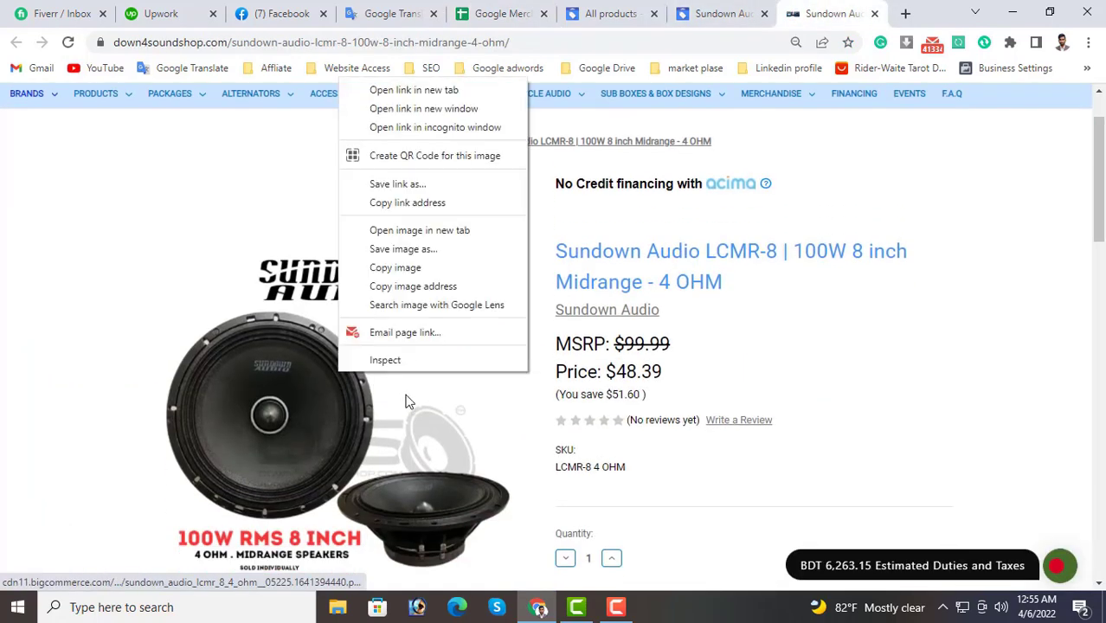
{"action": "left_click", "coordinate": [423, 286]}
{"action": "left_click", "coordinate": [511, 18]}
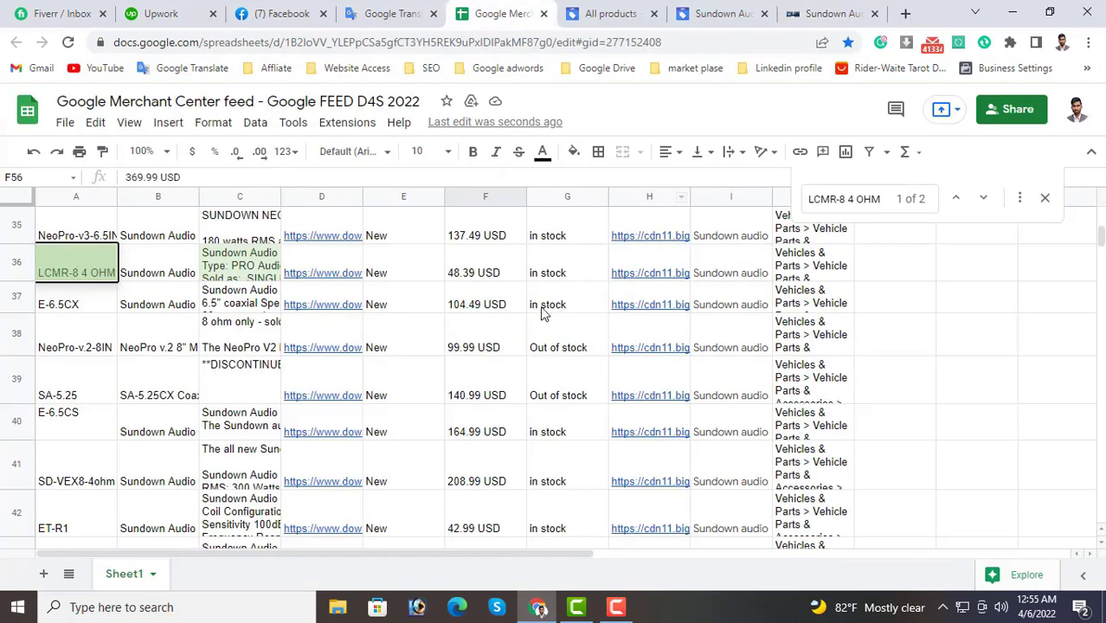
{"action": "left_click", "coordinate": [656, 277]}
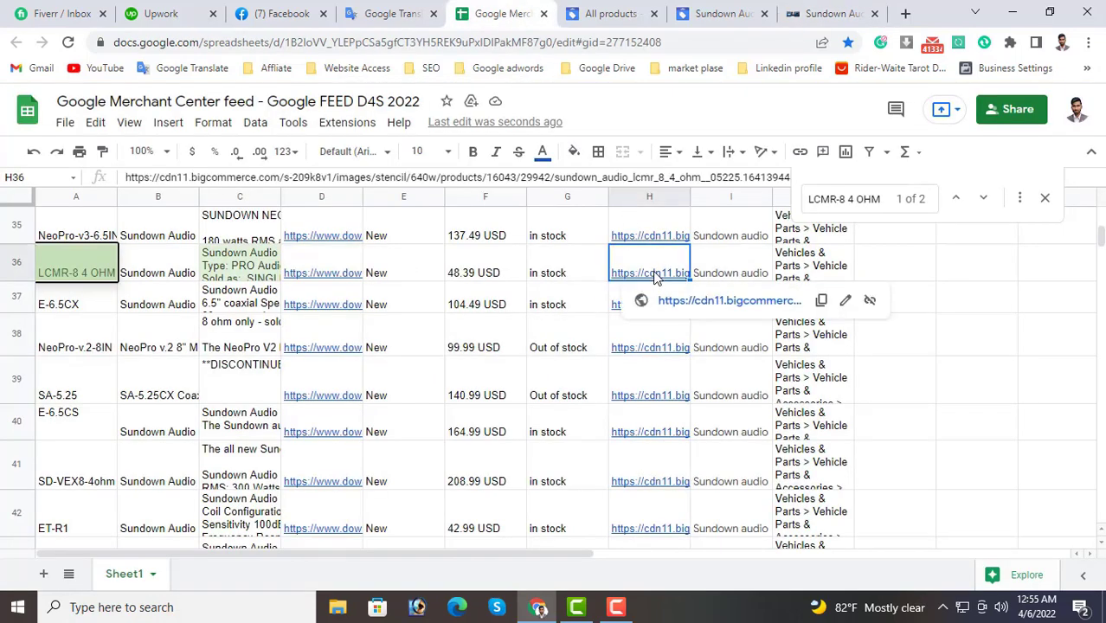
{"action": "key", "text": "ctrl+v"}
Close the LCMR-8 4 OHM details and landing page tabs and return to the Merchant Center product list.
{"action": "left_click", "coordinate": [765, 15]}
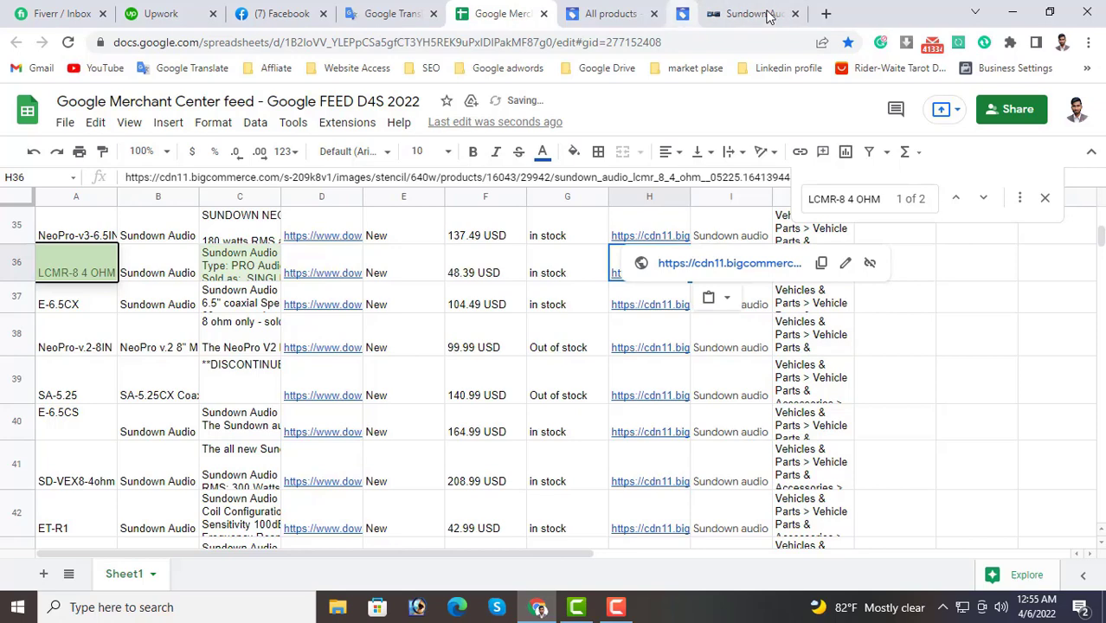
{"action": "left_click", "coordinate": [766, 15]}
{"action": "left_click", "coordinate": [765, 15]}
{"action": "left_click", "coordinate": [711, 12]}
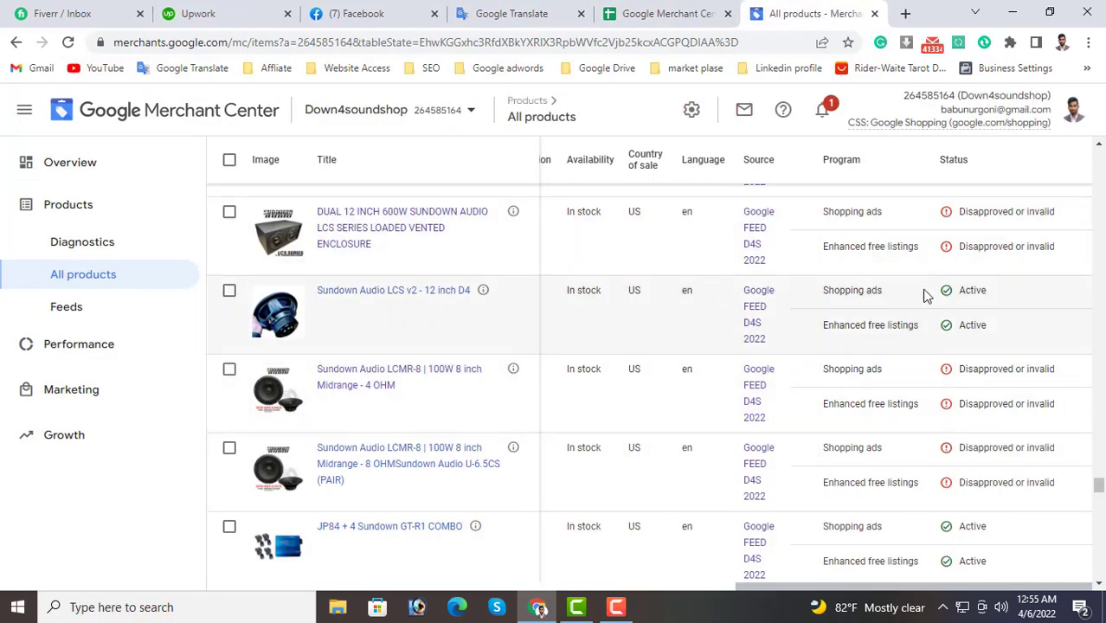
Open the disapproved LCMR-8 Midrange - 8 OHM product's details, inspect its image issue, and open its landing page in a new tab.
{"action": "scroll", "coordinate": [782, 333], "scroll_direction": "down", "scroll_amount": 1}
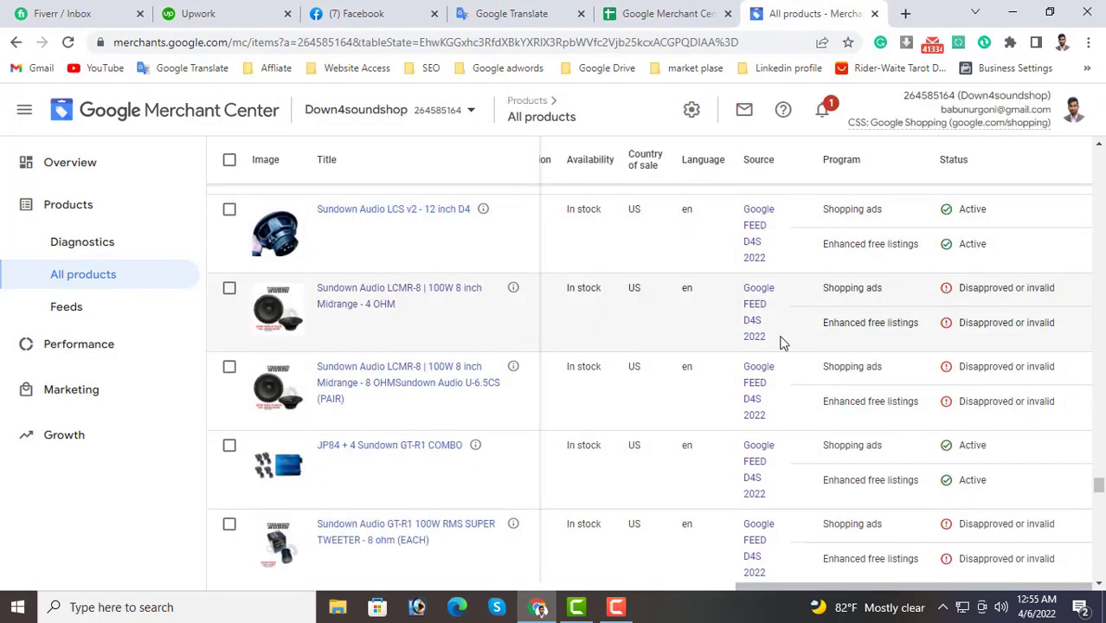
{"action": "right_click", "coordinate": [427, 373]}
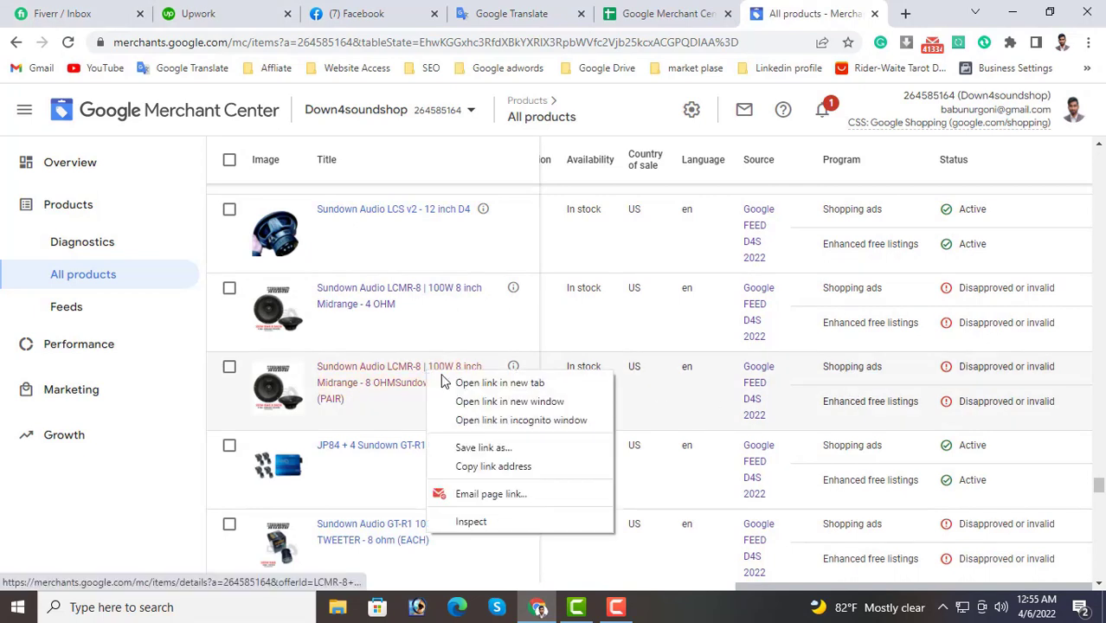
{"action": "left_click", "coordinate": [485, 381]}
{"action": "left_click", "coordinate": [821, 9]}
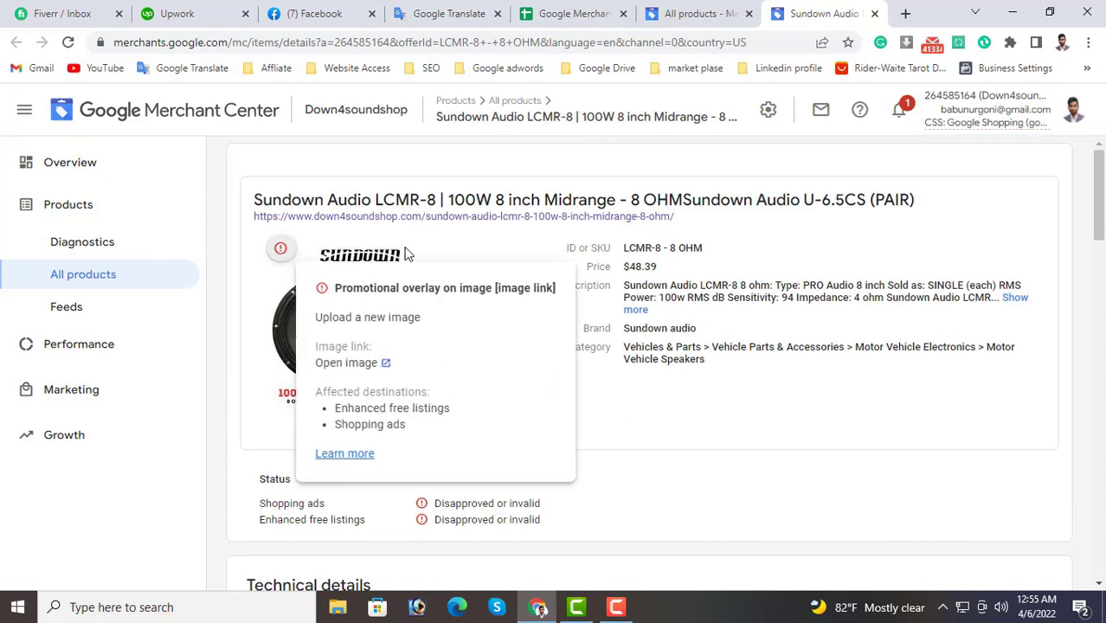
{"action": "right_click", "coordinate": [594, 218]}
{"action": "left_click", "coordinate": [621, 232]}
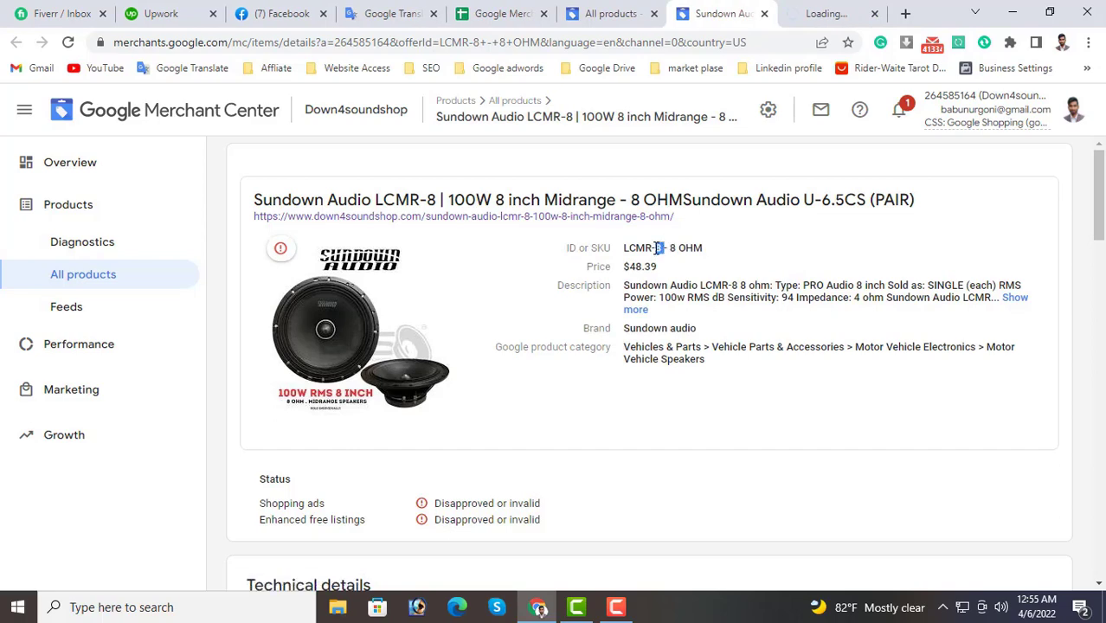
Copy the SKU LCMR-8 - 8 OHM from the product details and find it in the Google Sheets feed.
{"action": "triple_click", "coordinate": [658, 247]}
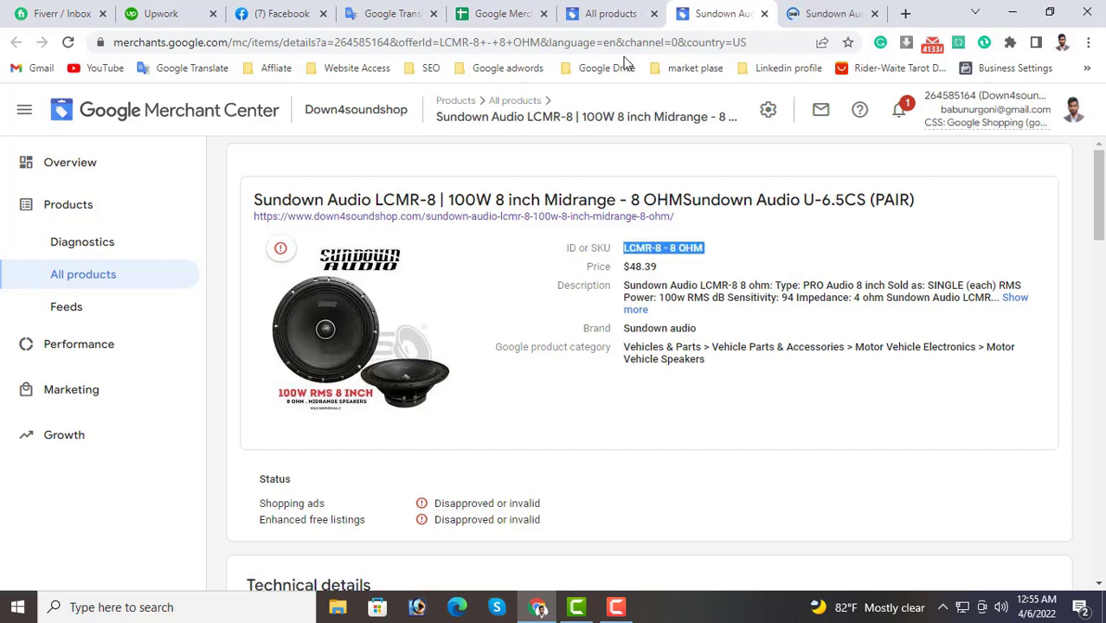
{"action": "left_click", "coordinate": [510, 7]}
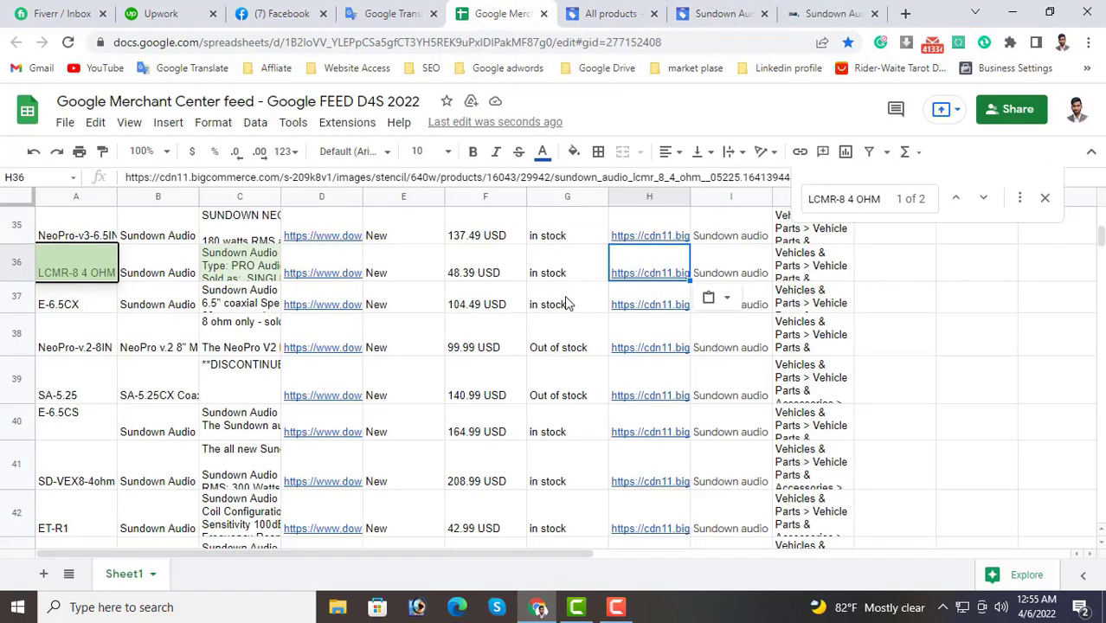
{"action": "key", "text": "ctrl+f"}
{"action": "key", "text": "ctrl+v"}
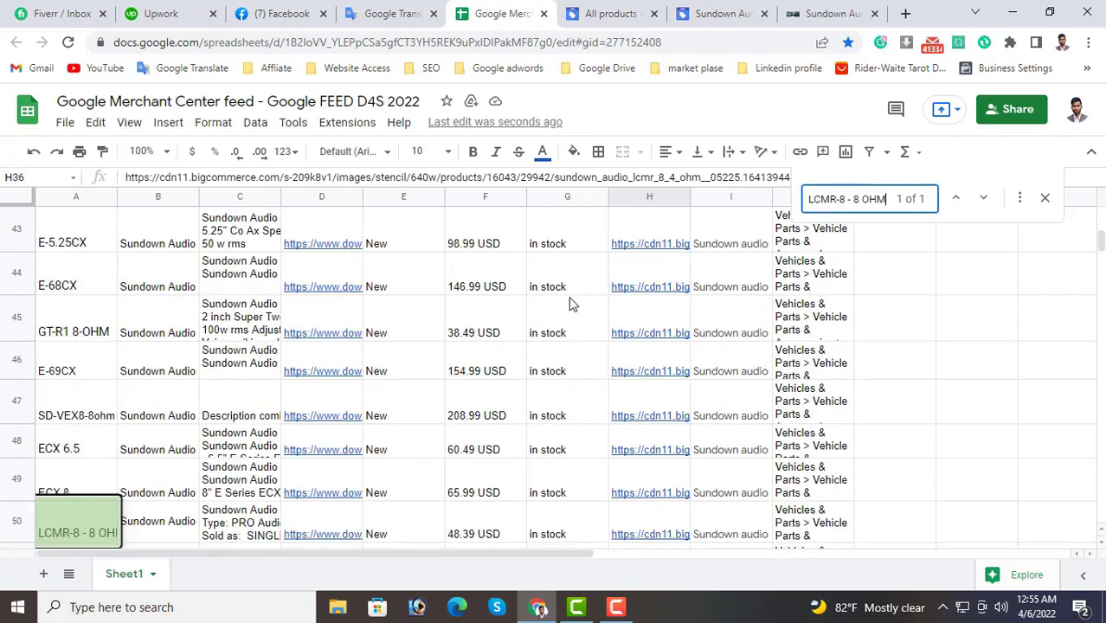
{"action": "scroll", "coordinate": [623, 352], "scroll_direction": "down", "scroll_amount": 1}
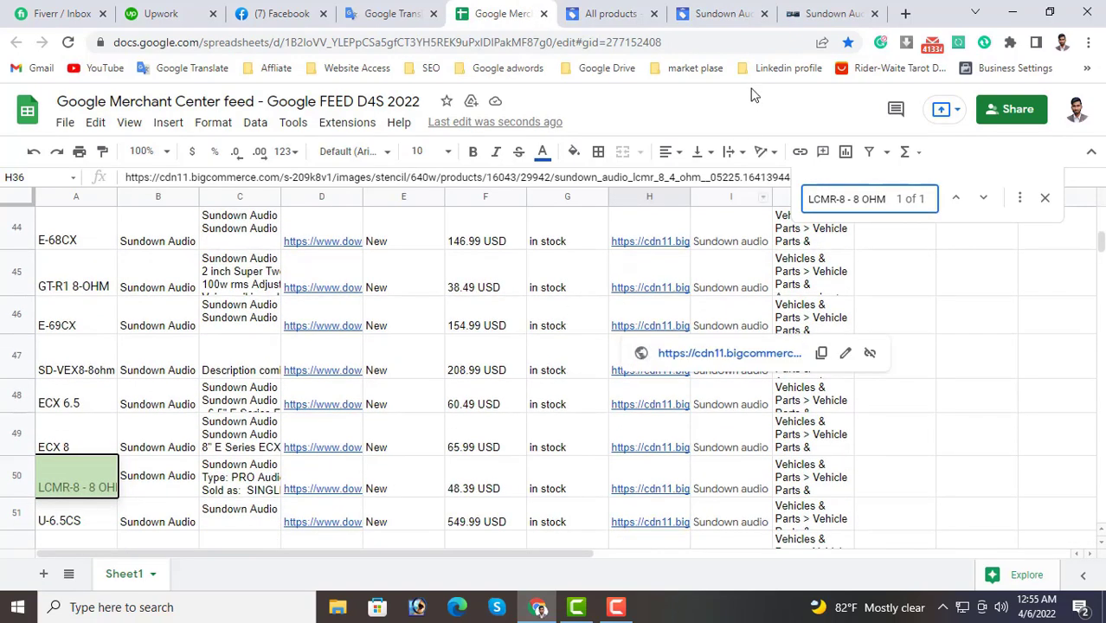
Copy the product image address from the LCMR-8 8 OHM landing page and paste it as the image link in H50.
{"action": "left_click", "coordinate": [830, 13]}
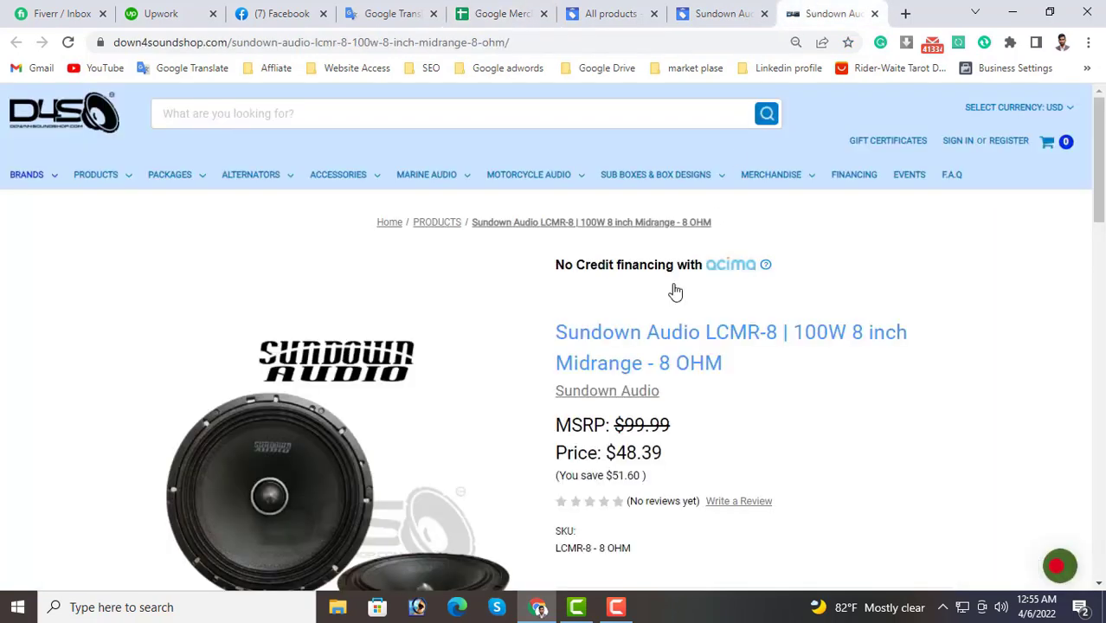
{"action": "right_click", "coordinate": [316, 467]}
{"action": "left_click", "coordinate": [403, 378]}
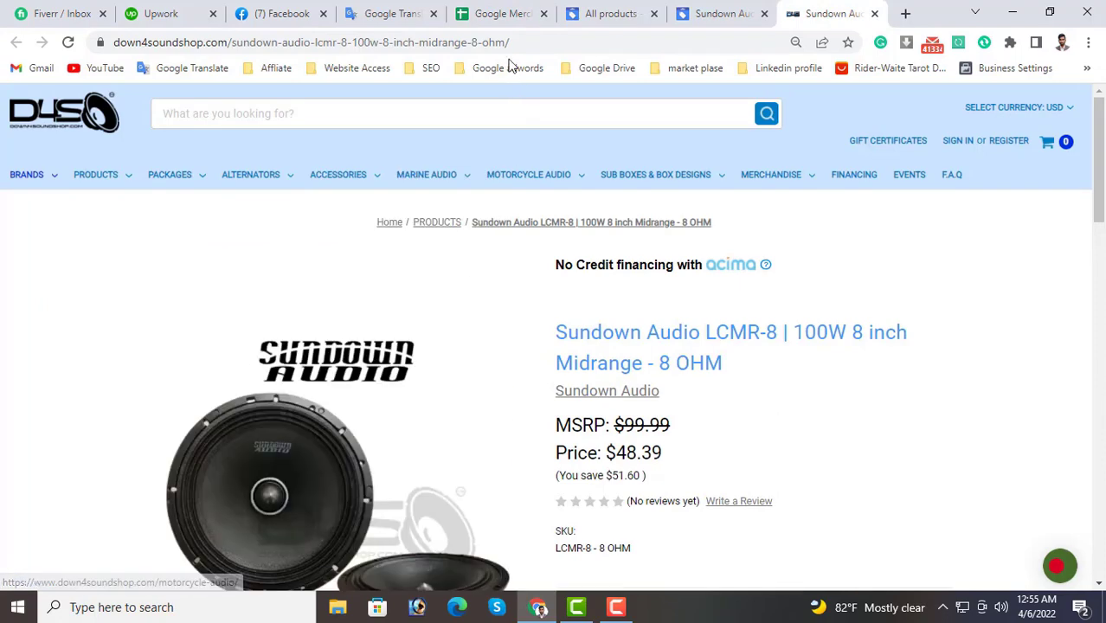
{"action": "left_click", "coordinate": [495, 13]}
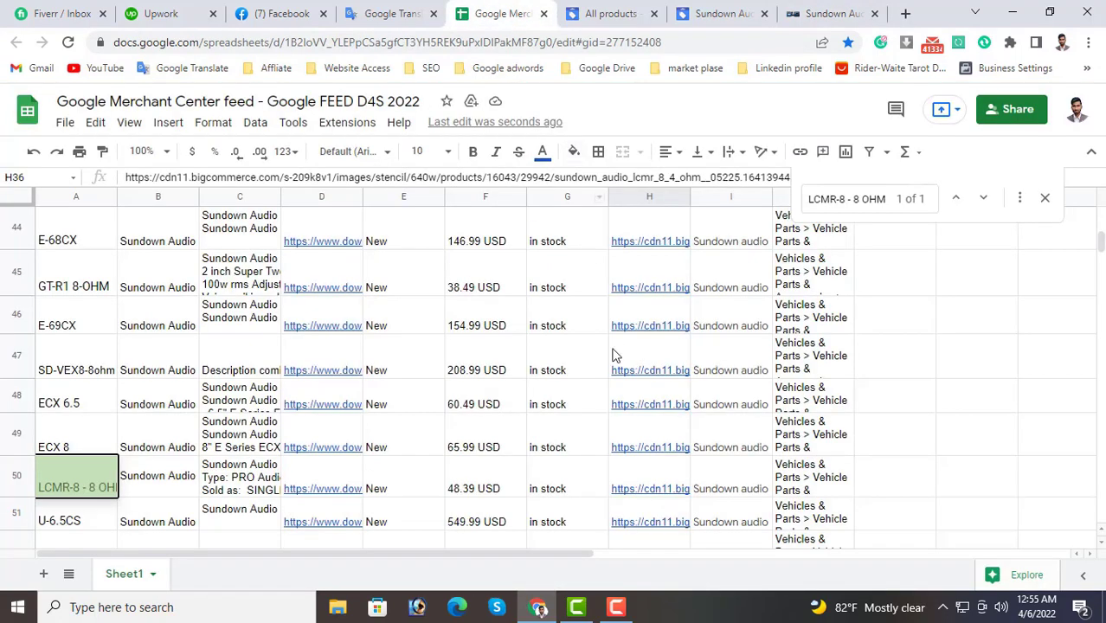
{"action": "left_click", "coordinate": [641, 471]}
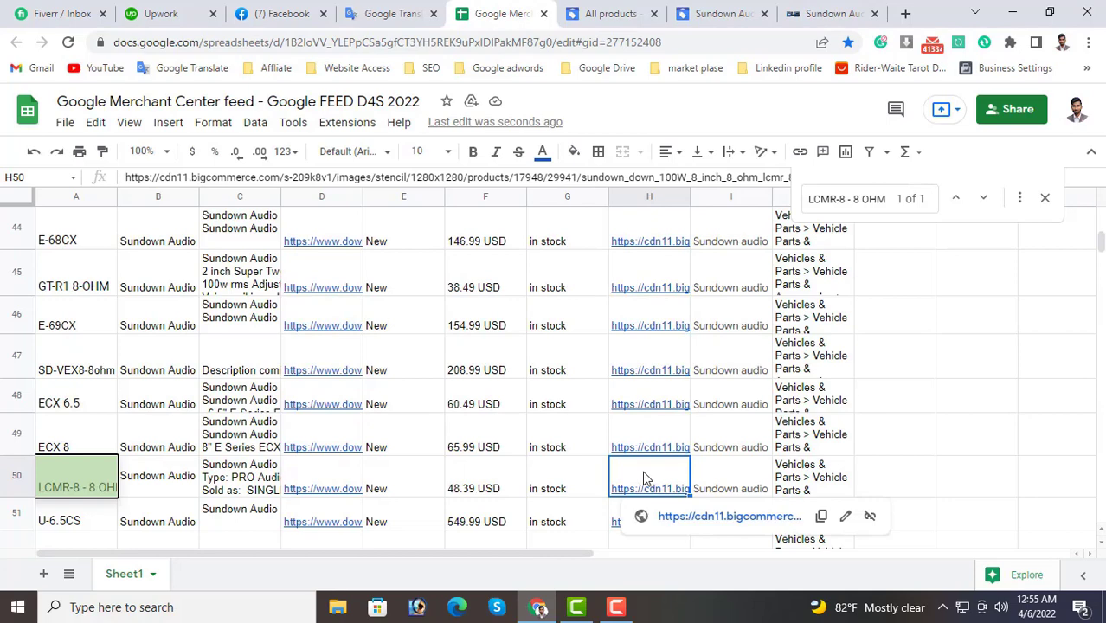
{"action": "key", "text": "ctrl+v"}
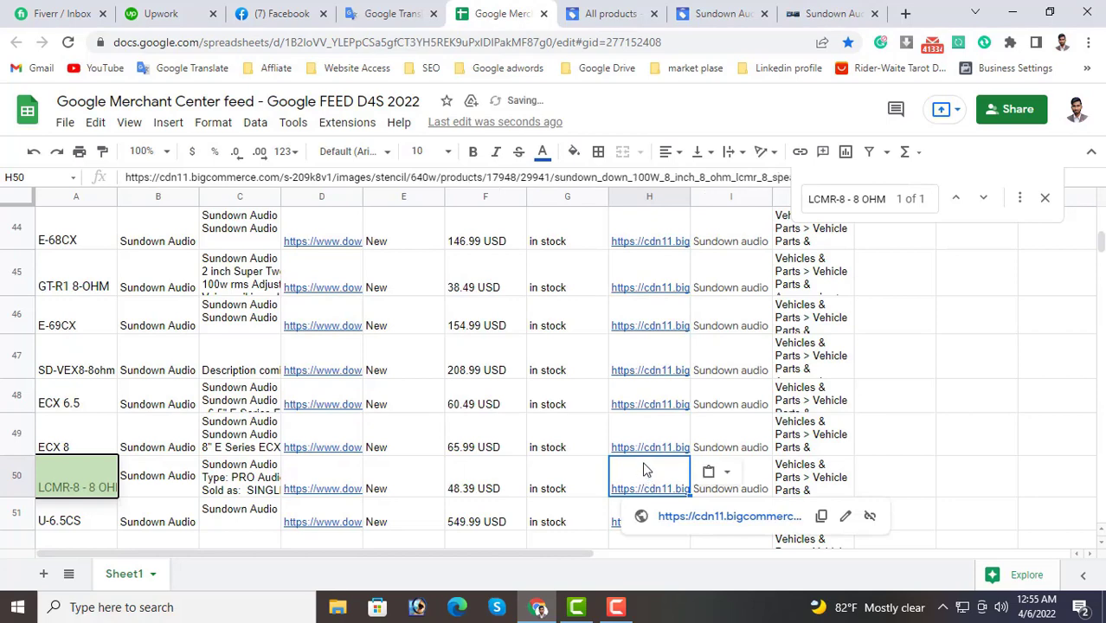
Close the LCMR-8 8 OHM details and landing page tabs and return to the Merchant Center product list.
{"action": "left_click", "coordinate": [763, 13]}
{"action": "left_click", "coordinate": [764, 13]}
{"action": "left_click", "coordinate": [701, 13]}
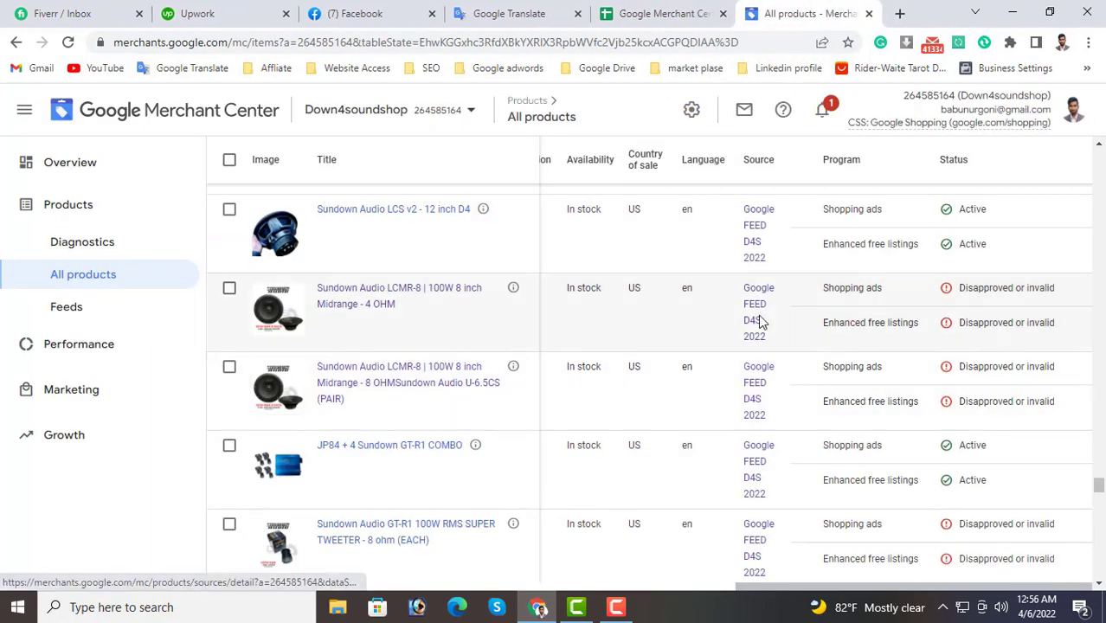
Open the disapproved GT-R1 Super Tweeter - 8 ohm product's details, open its landing page in a new tab, and inspect its image issue.
{"action": "scroll", "coordinate": [758, 321], "scroll_direction": "down", "scroll_amount": 2}
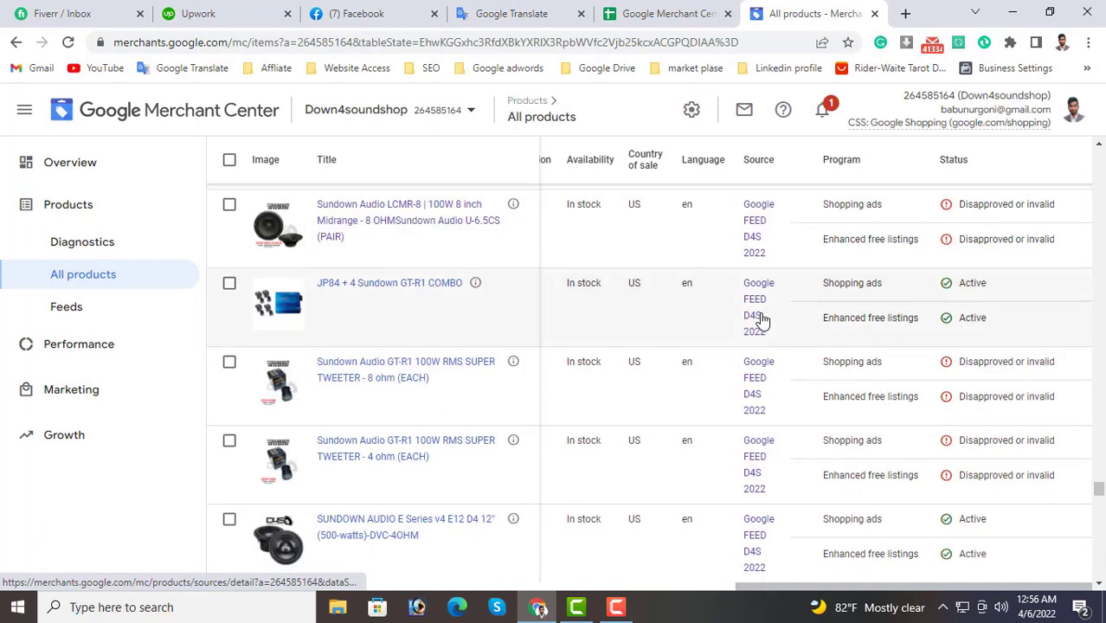
{"action": "right_click", "coordinate": [399, 373]}
{"action": "left_click", "coordinate": [440, 380]}
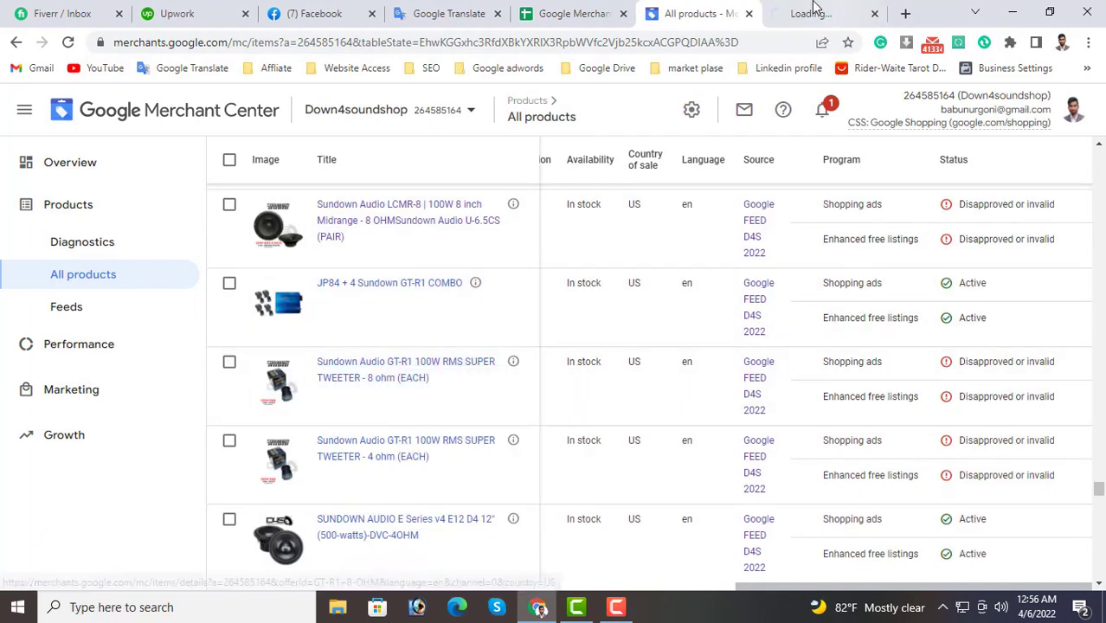
{"action": "left_click", "coordinate": [815, 8]}
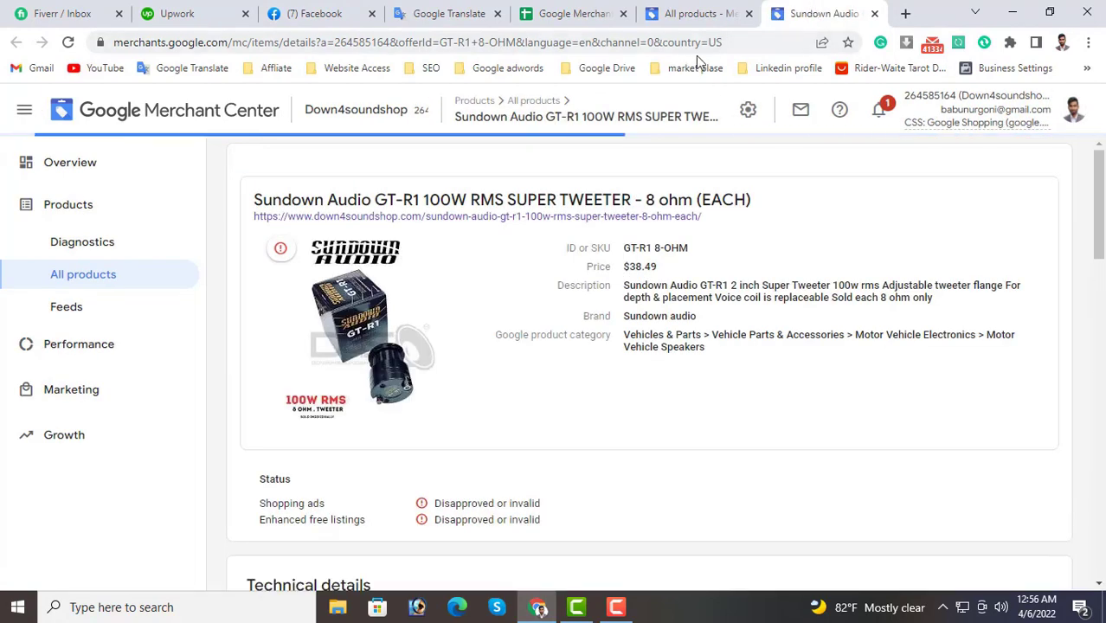
{"action": "right_click", "coordinate": [463, 227]}
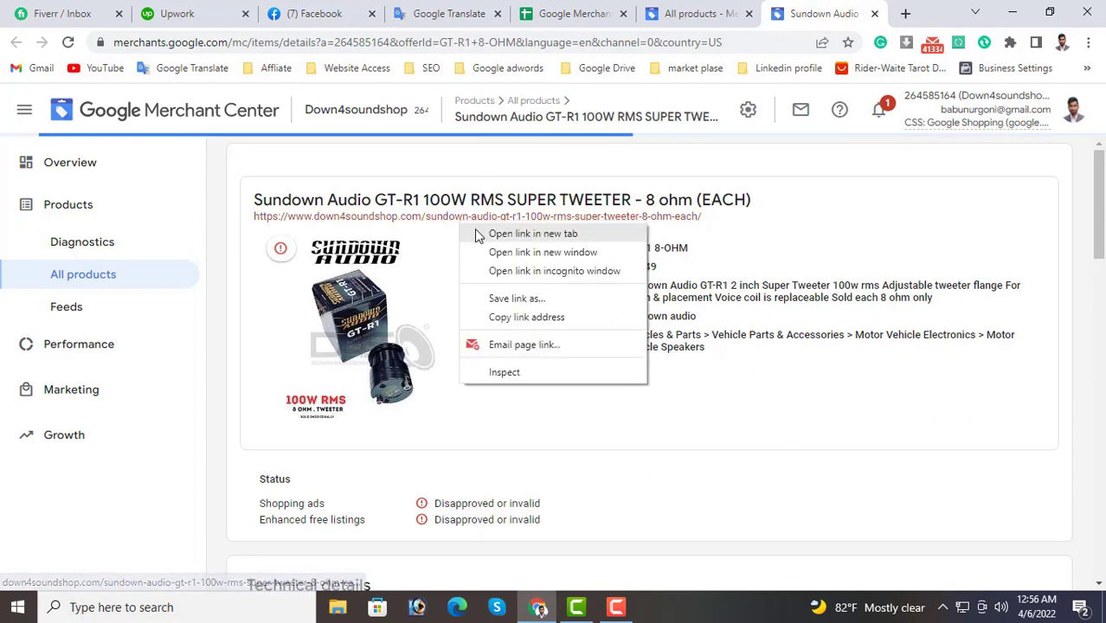
{"action": "left_click", "coordinate": [500, 231]}
{"action": "mouse_move", "coordinate": [280, 251]}
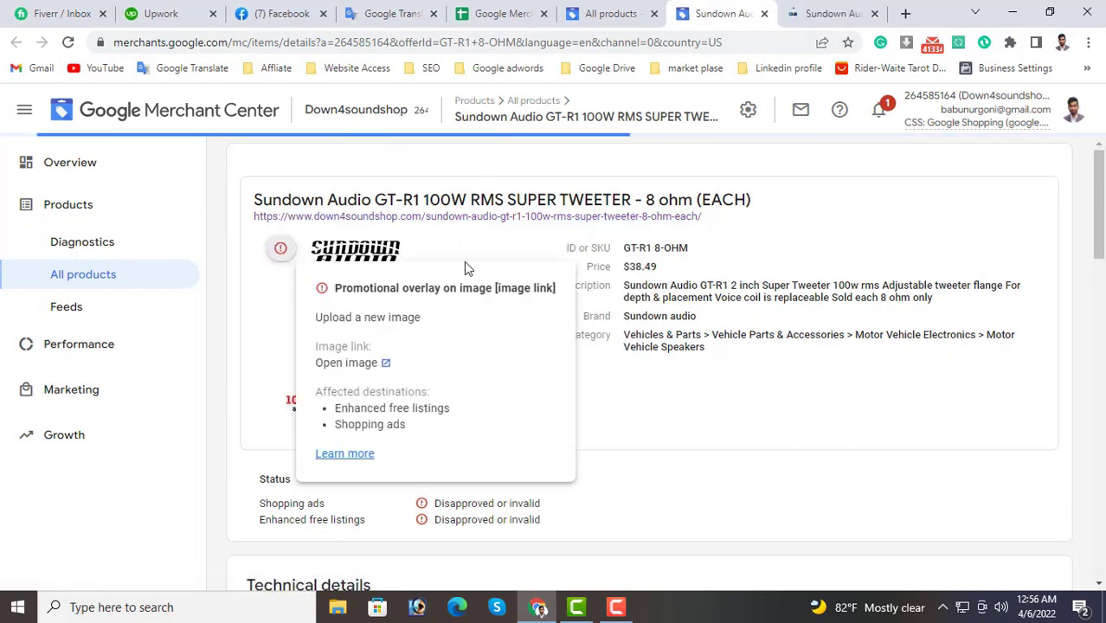
Copy the SKU GT-R1 8-OHM from the product details and find it in the Google Sheets feed.
{"action": "triple_click", "coordinate": [652, 249]}
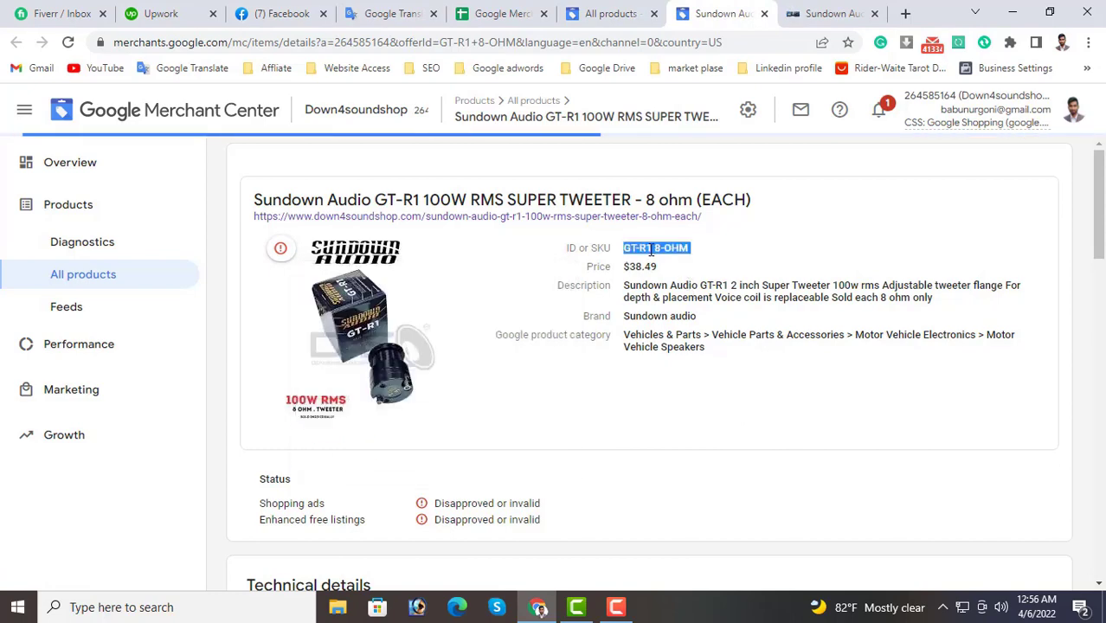
{"action": "left_click", "coordinate": [610, 13]}
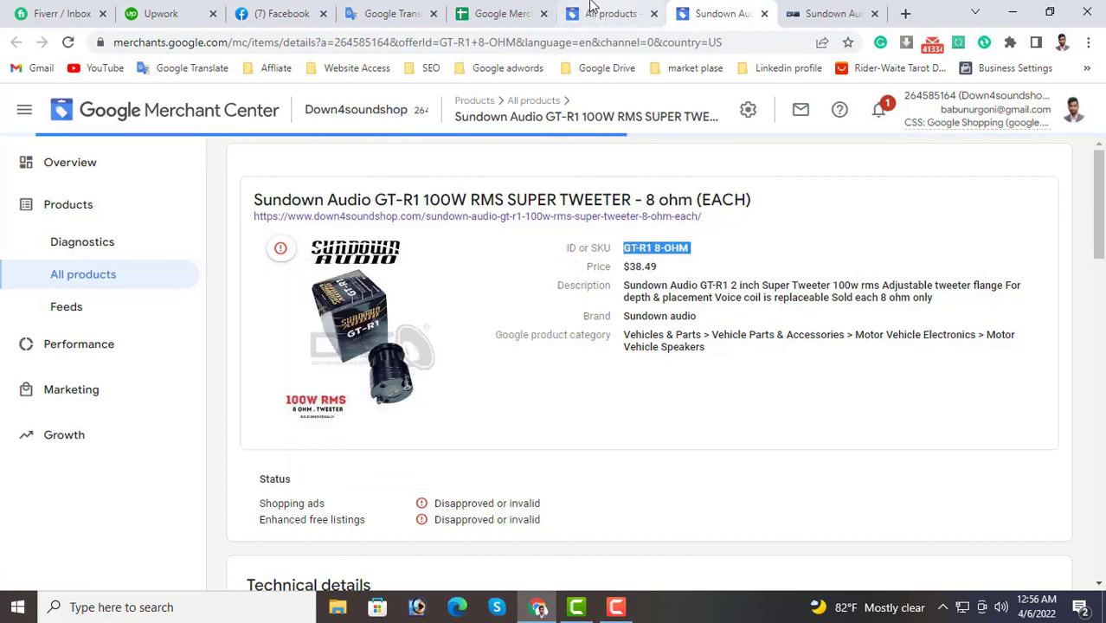
{"action": "left_click", "coordinate": [502, 13]}
{"action": "key", "text": "ctrl+f"}
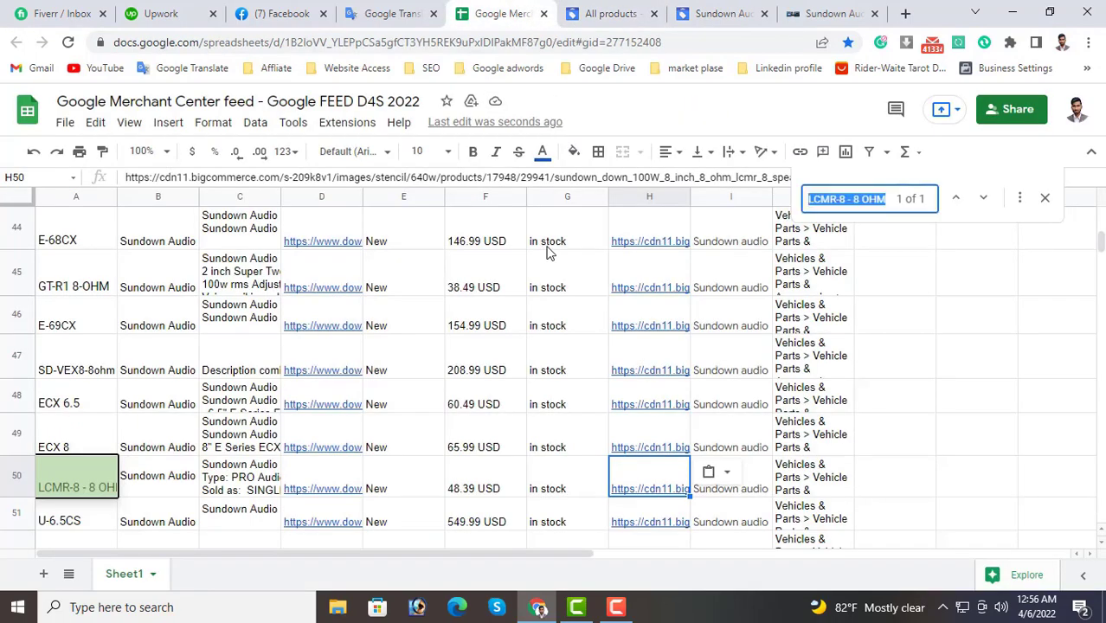
{"action": "key", "text": "ctrl+v"}
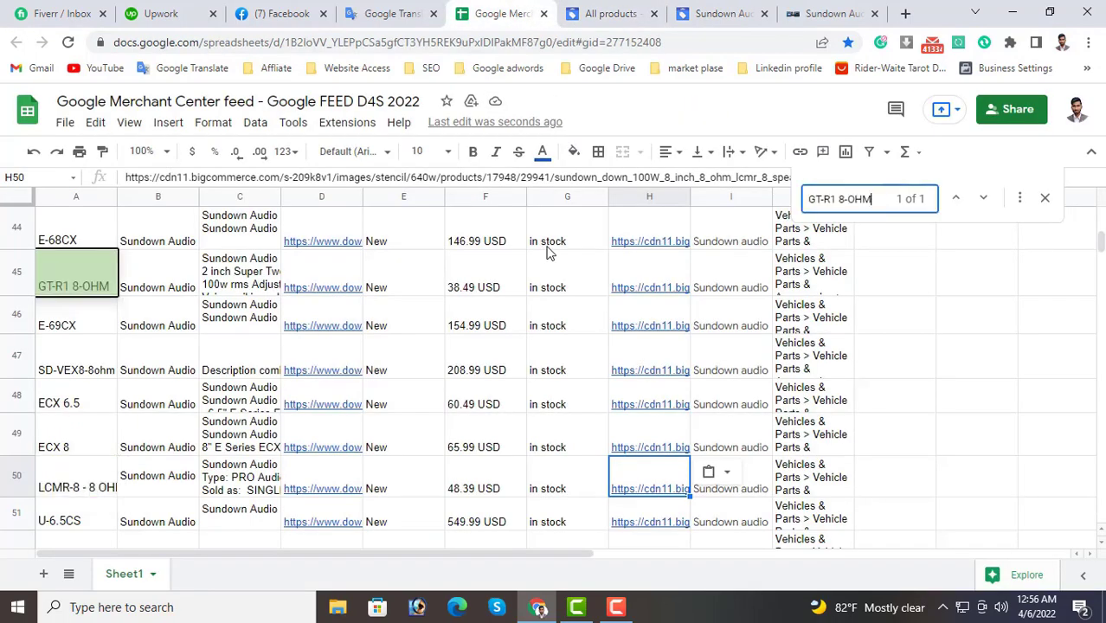
Copy the product image address from the GT-R1 8 ohm landing page and paste it as the image link in H45.
{"action": "left_click", "coordinate": [826, 15]}
{"action": "right_click", "coordinate": [353, 463]}
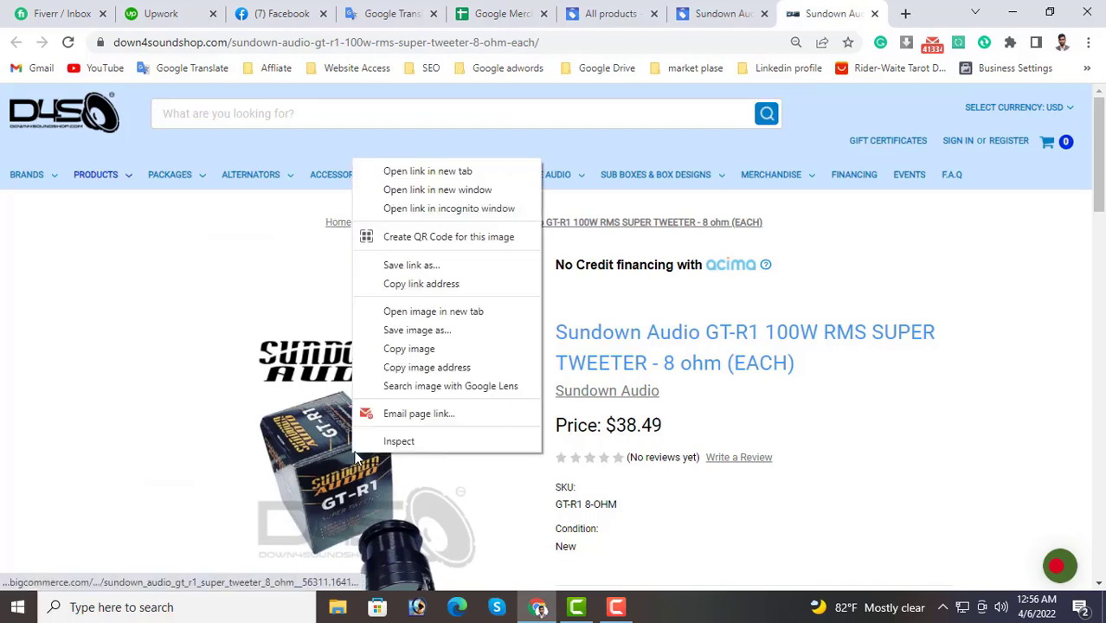
{"action": "left_click", "coordinate": [434, 365]}
{"action": "left_click", "coordinate": [490, 11]}
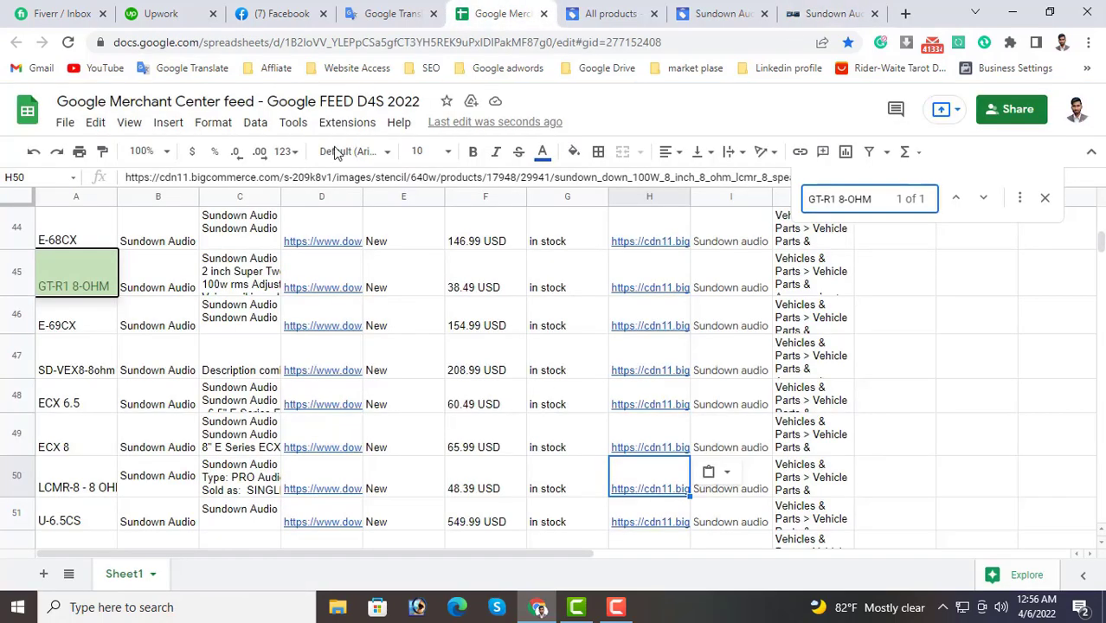
{"action": "left_click", "coordinate": [628, 278]}
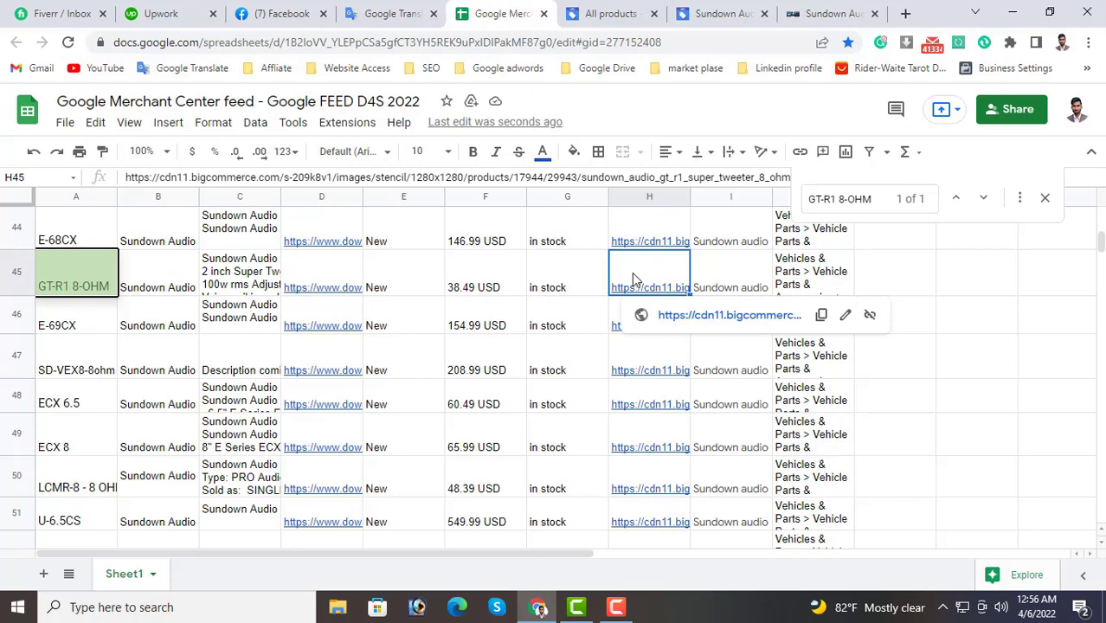
{"action": "key", "text": "ctrl+v"}
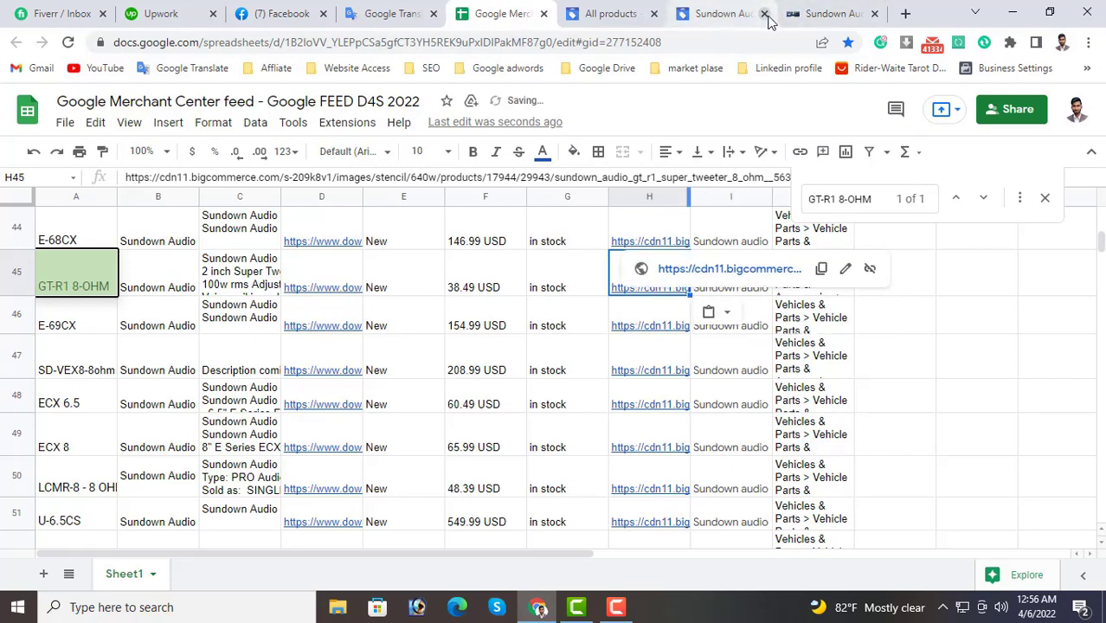
Close the GT-R1 8 ohm details and landing page tabs and return to the Merchant Center product list.
{"action": "left_click", "coordinate": [765, 14]}
{"action": "left_click", "coordinate": [765, 14]}
{"action": "left_click", "coordinate": [711, 13]}
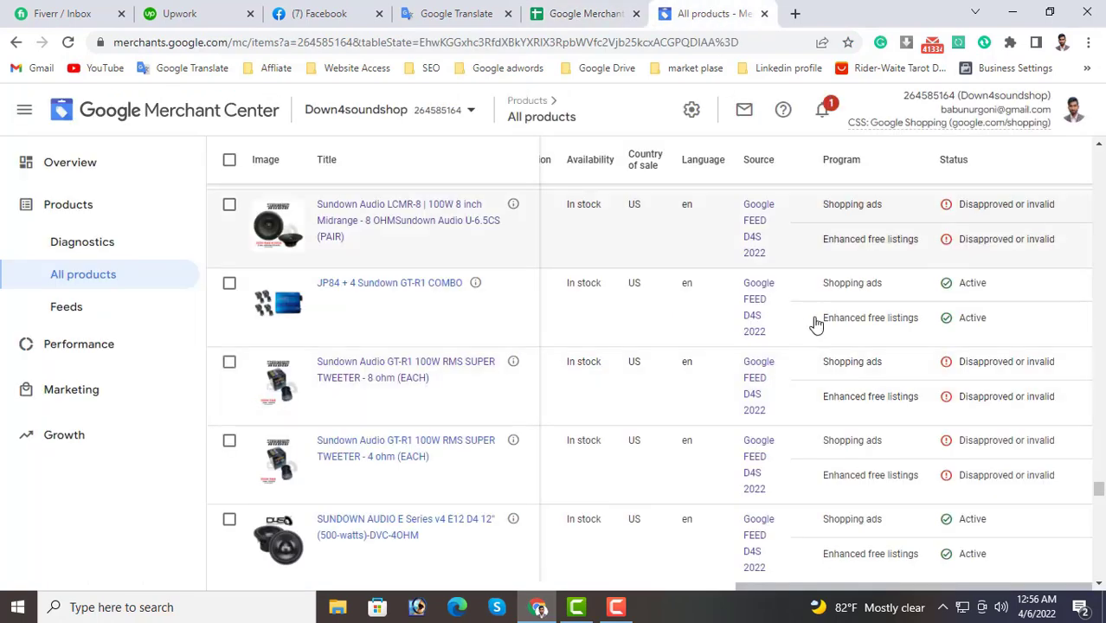
Open the disapproved GT-R1 Super Tweeter - 4 ohm product's details and open its landing page in a new tab.
{"action": "right_click", "coordinate": [393, 451]}
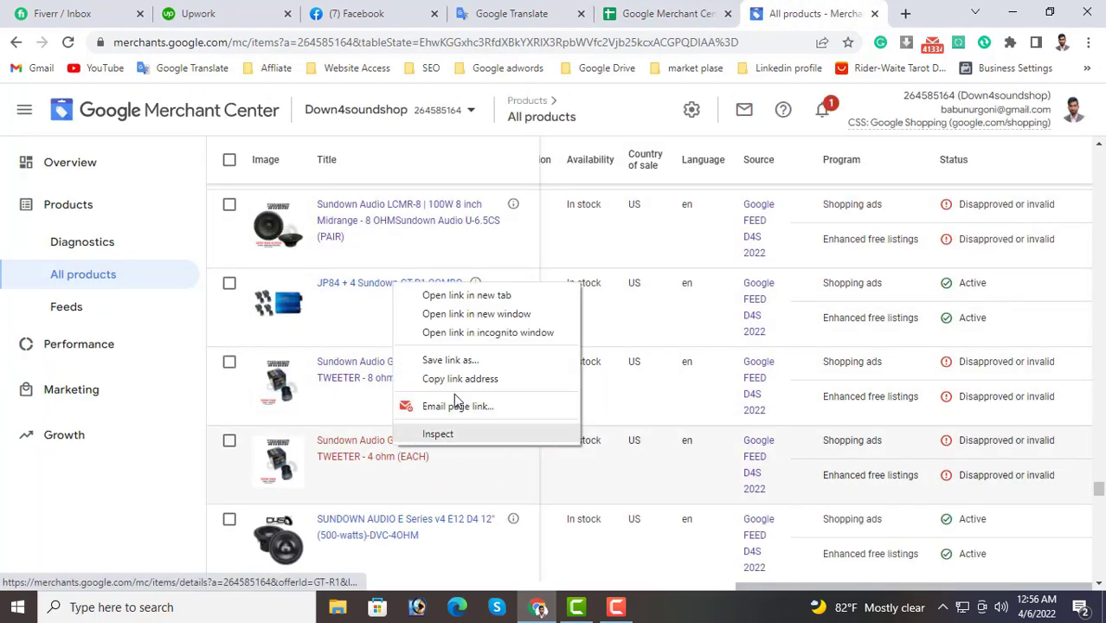
{"action": "left_click", "coordinate": [454, 296]}
{"action": "left_click", "coordinate": [828, 9]}
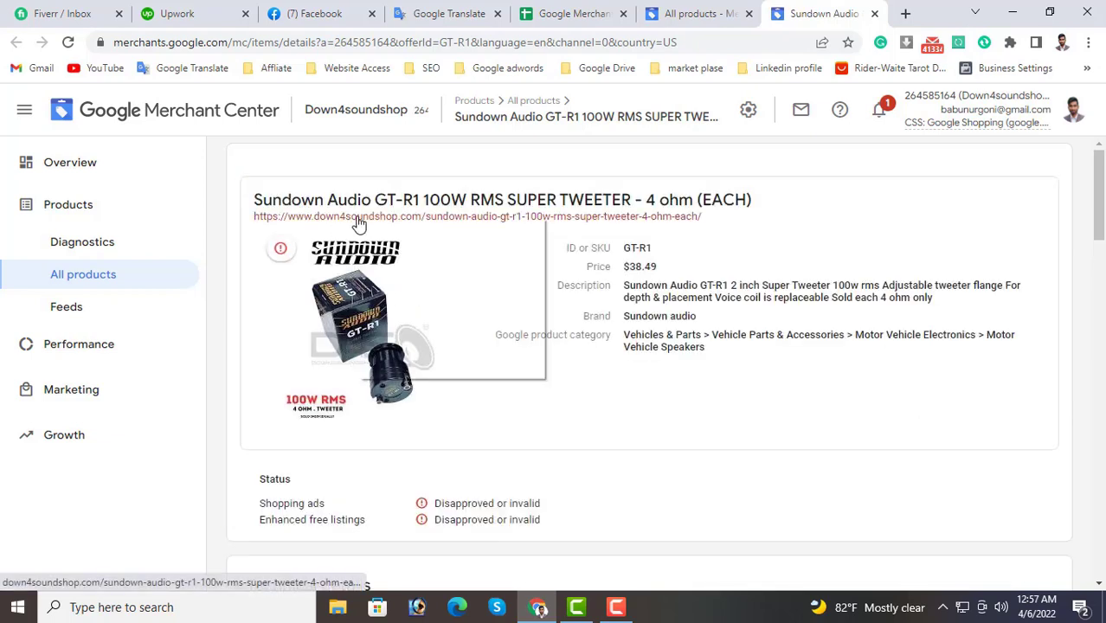
{"action": "right_click", "coordinate": [354, 222]}
{"action": "left_click", "coordinate": [382, 231]}
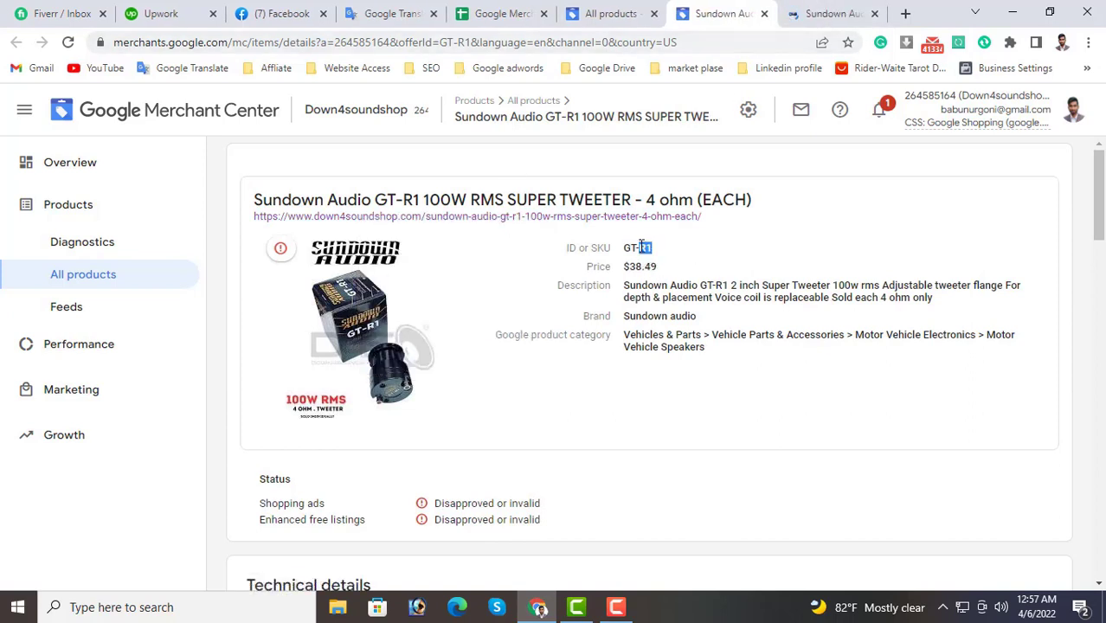
Search the Google Sheets feed for the SKU GT-R1 and advance to the next match.
{"action": "left_click", "coordinate": [485, 15]}
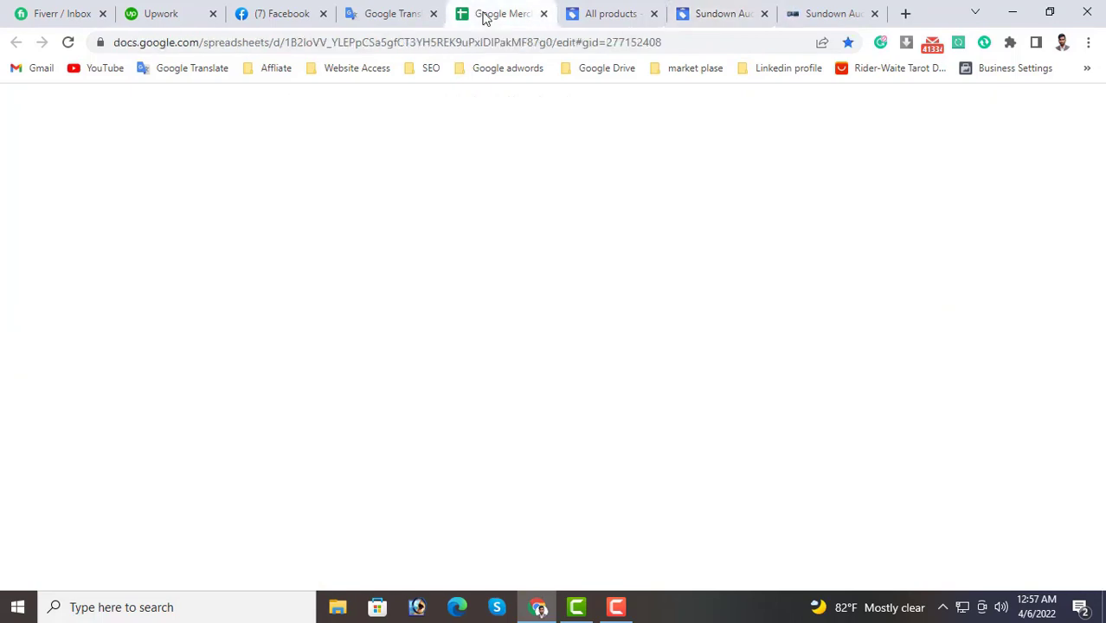
{"action": "key", "text": "ctrl+f"}
{"action": "type", "text": "GT-R1"}
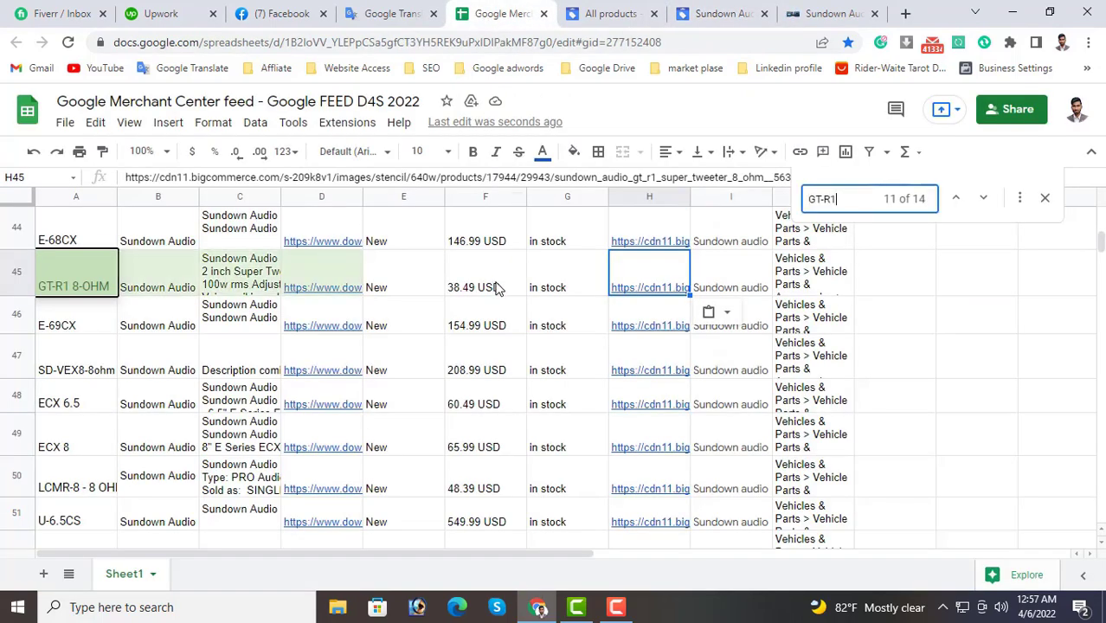
{"action": "key", "text": "Return"}
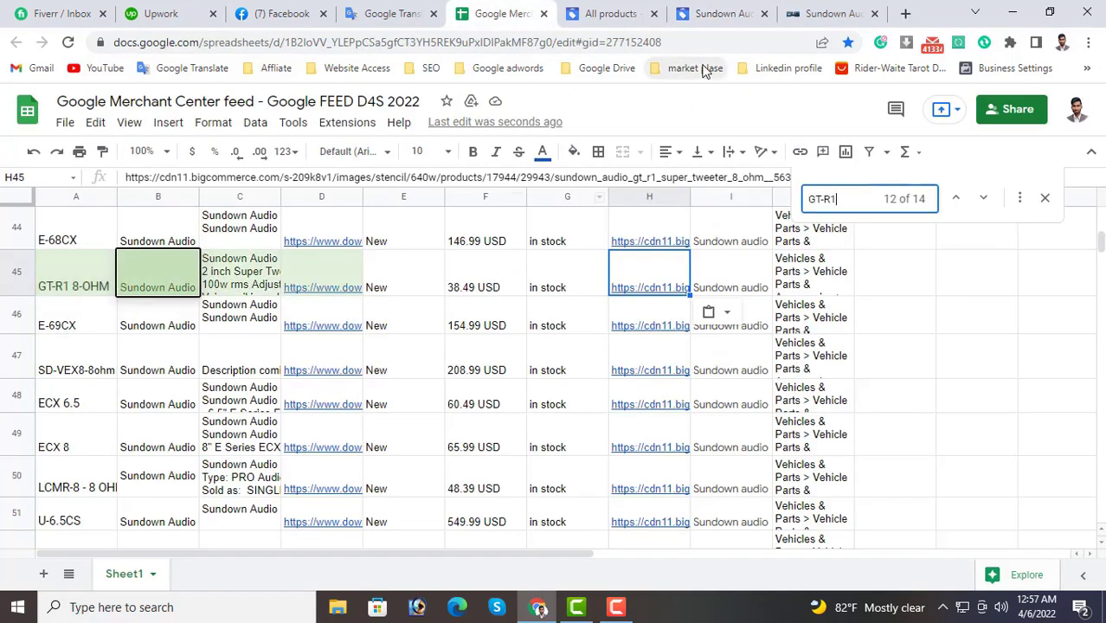
Paste the image address from the GT-R1 4 ohm landing page as the image link in H45 and close the product's tabs.
{"action": "left_click", "coordinate": [815, 10]}
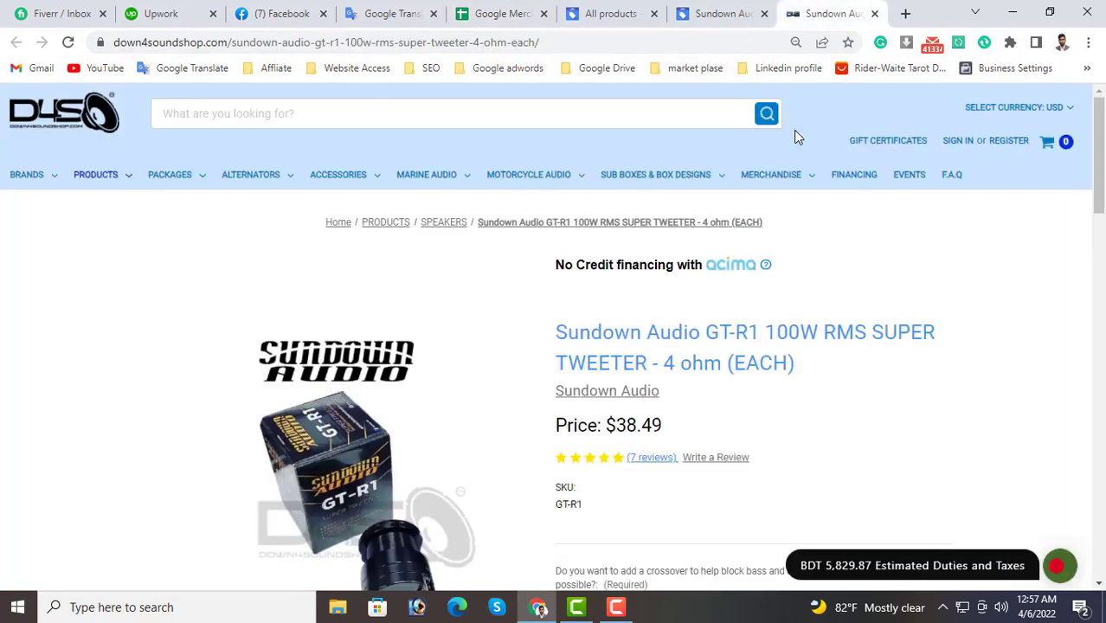
{"action": "right_click", "coordinate": [377, 411]}
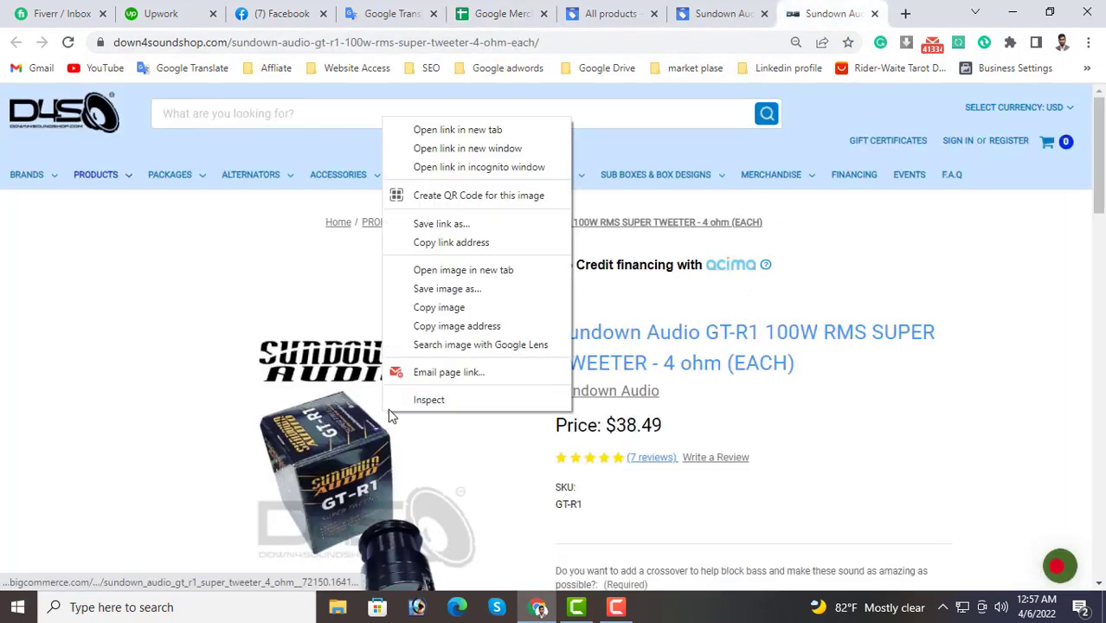
{"action": "left_click", "coordinate": [473, 325]}
{"action": "left_click", "coordinate": [478, 7]}
{"action": "key", "text": "ctrl+v"}
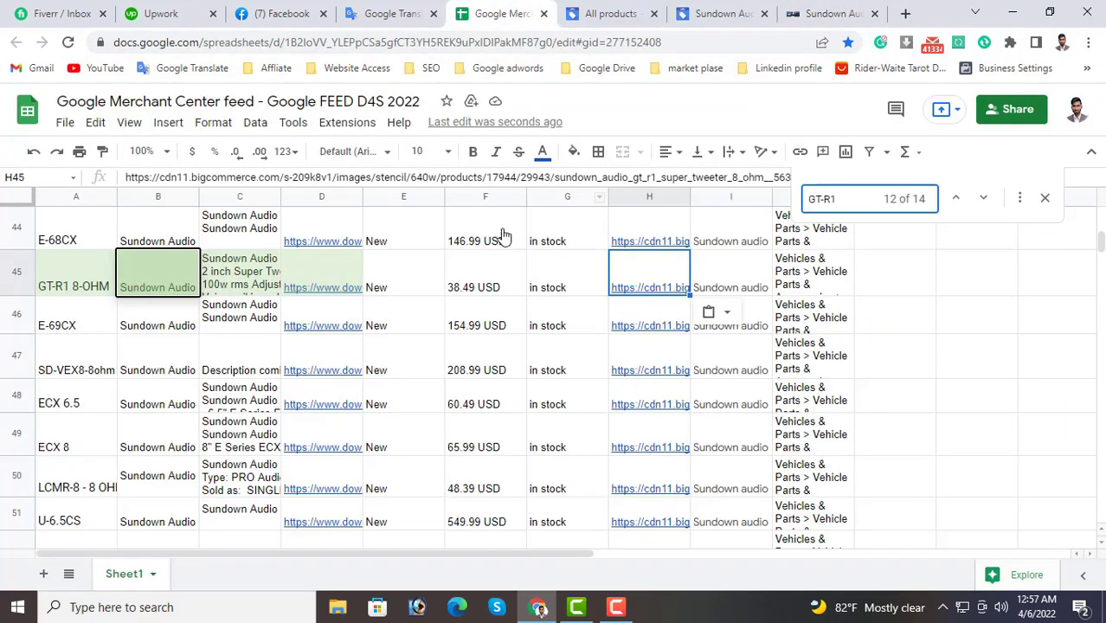
{"action": "left_click", "coordinate": [662, 289]}
{"action": "key", "text": "ctrl+z"}
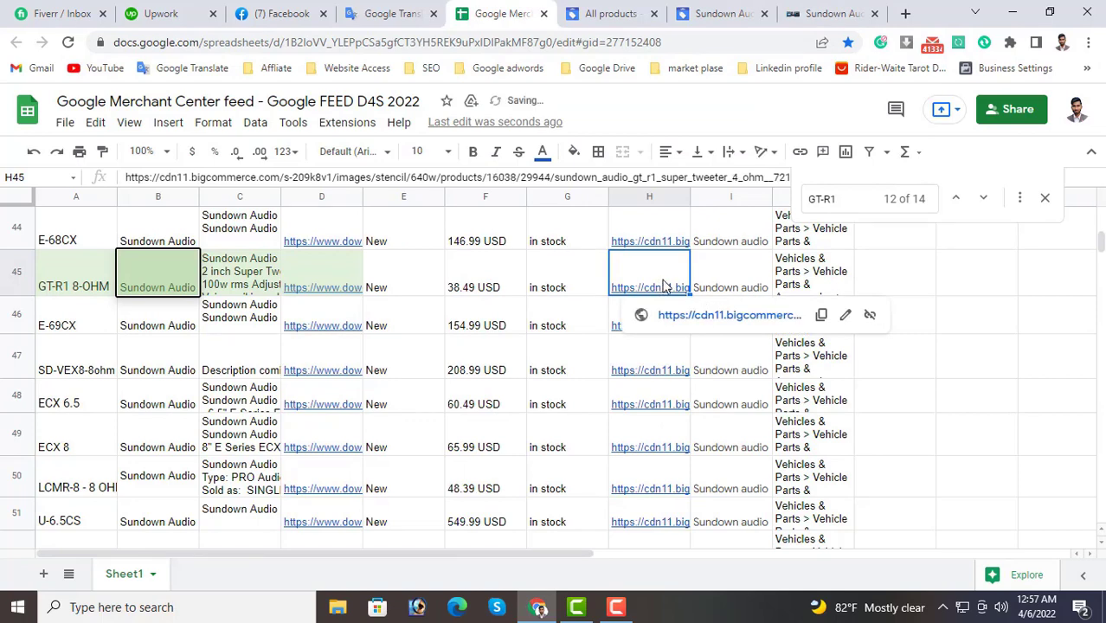
{"action": "left_click", "coordinate": [763, 15]}
{"action": "left_click", "coordinate": [764, 15]}
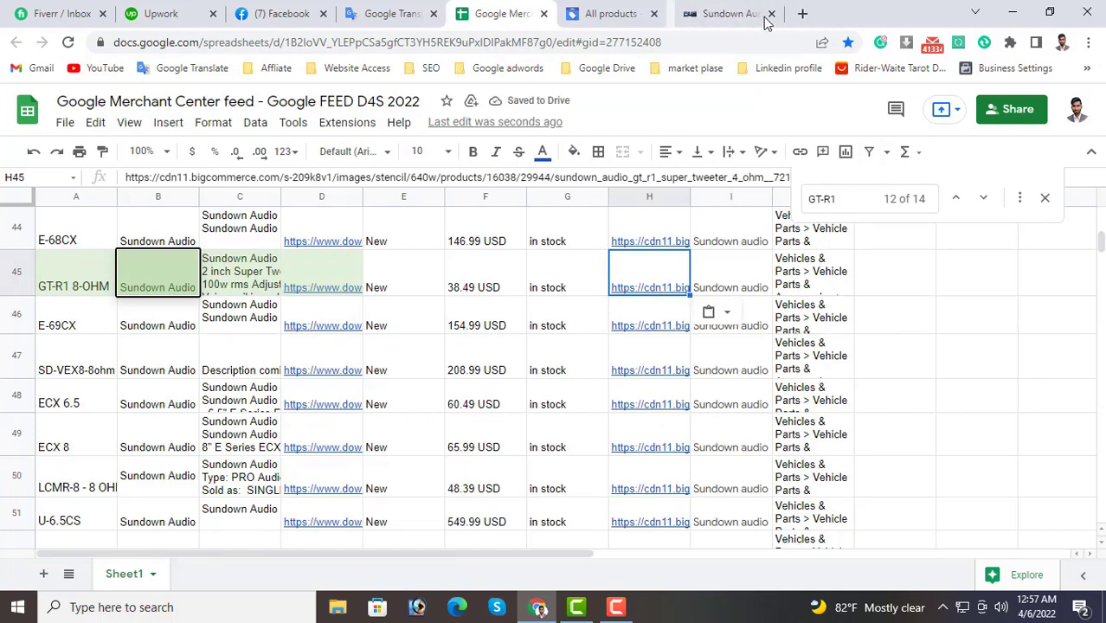
Close the remaining GT-R1 tab and look through the Merchant Center product list for the next disapproved product.
{"action": "left_click", "coordinate": [735, 13]}
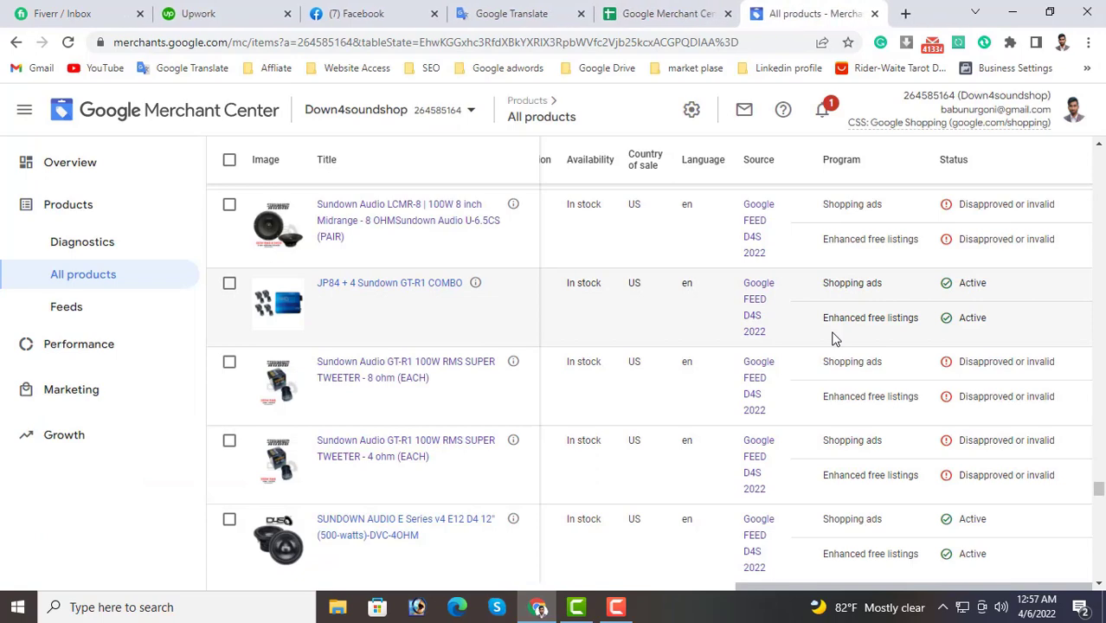
{"action": "scroll", "coordinate": [833, 339], "scroll_direction": "down", "scroll_amount": 1}
{"action": "scroll", "coordinate": [833, 339], "scroll_direction": "down", "scroll_amount": 7}
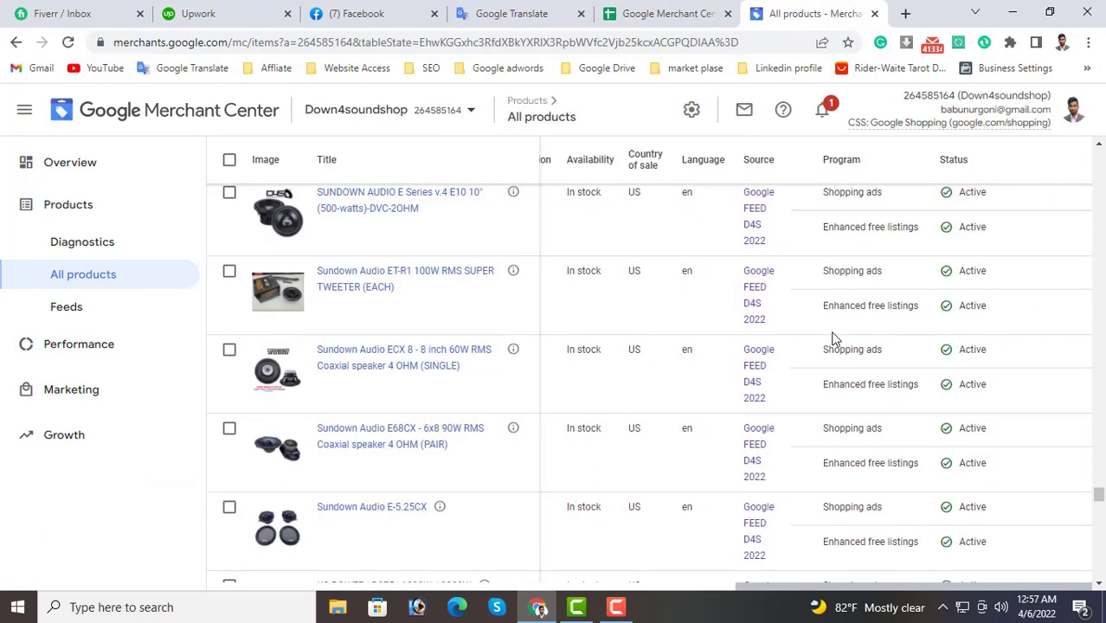
{"action": "scroll", "coordinate": [833, 339], "scroll_direction": "down", "scroll_amount": 10}
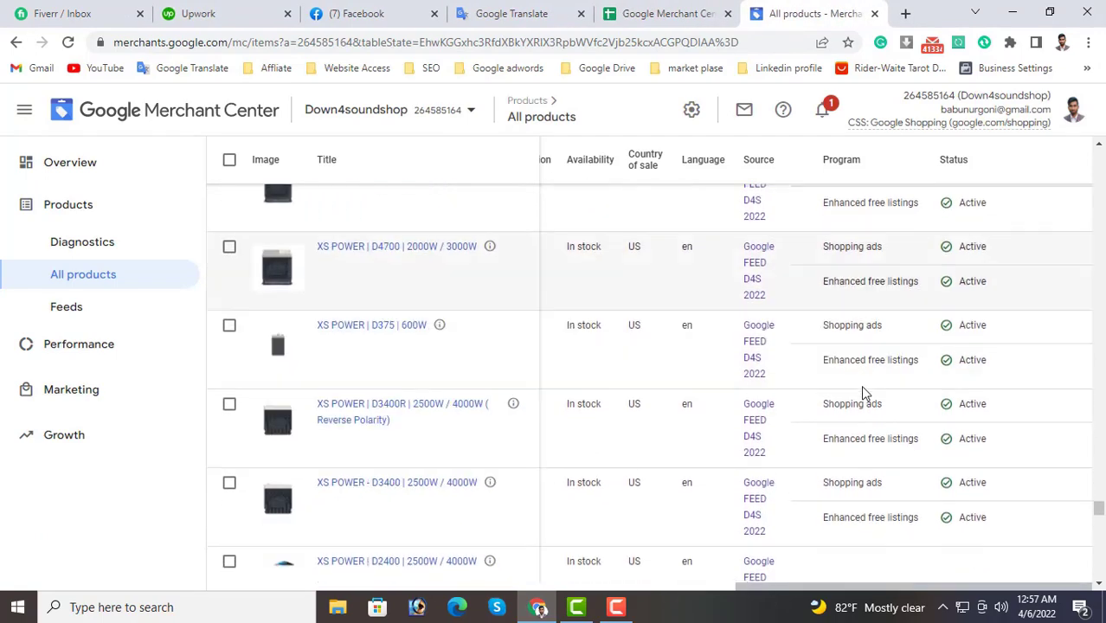
{"action": "scroll", "coordinate": [865, 395], "scroll_direction": "down", "scroll_amount": 10}
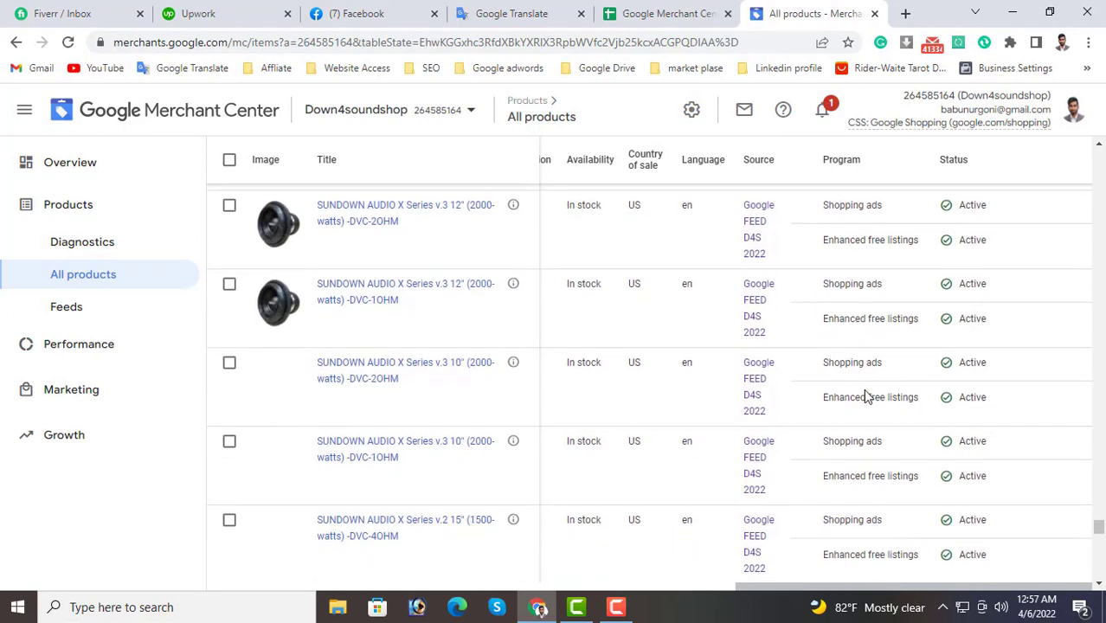
{"action": "scroll", "coordinate": [865, 391], "scroll_direction": "down", "scroll_amount": 10}
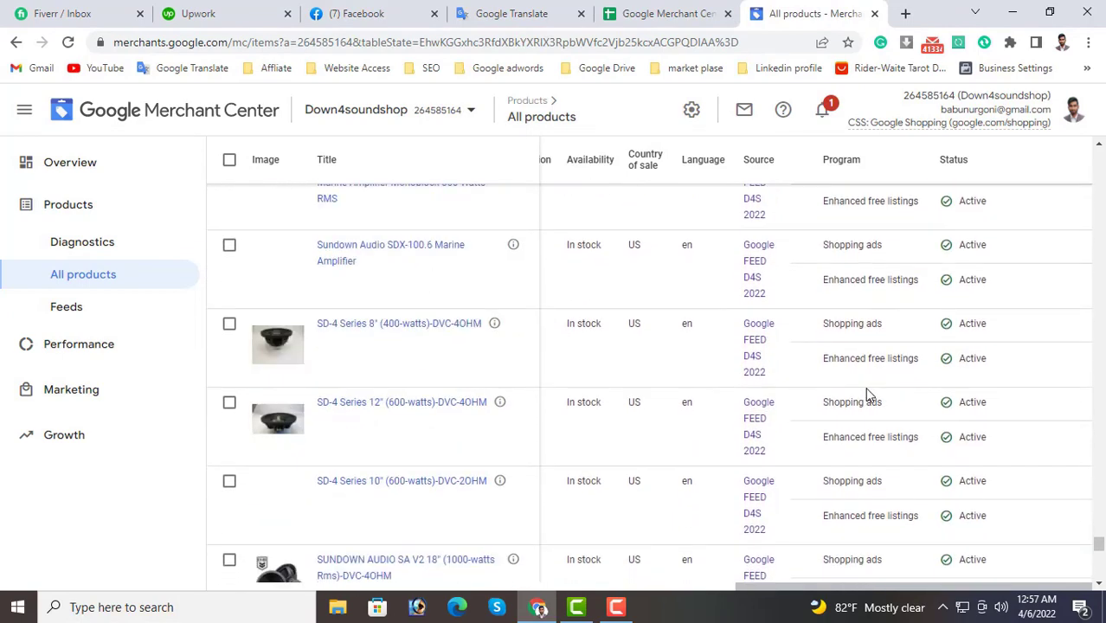
{"action": "scroll", "coordinate": [868, 394], "scroll_direction": "down", "scroll_amount": 10}
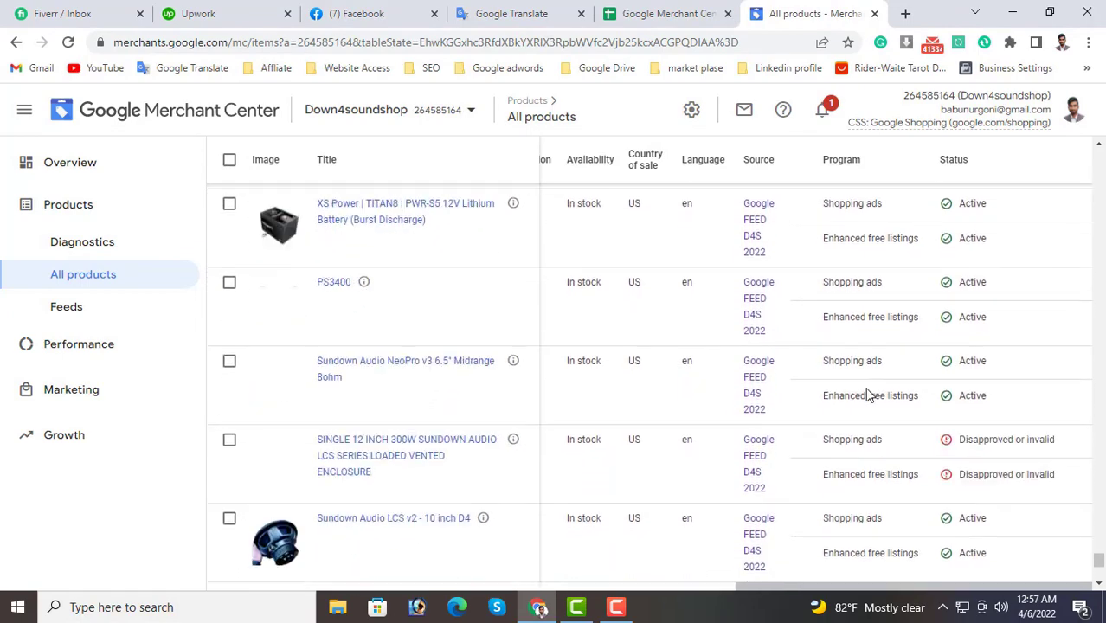
{"action": "scroll", "coordinate": [868, 389], "scroll_direction": "up", "scroll_amount": 3}
{"action": "scroll", "coordinate": [930, 431], "scroll_direction": "down", "scroll_amount": 1}
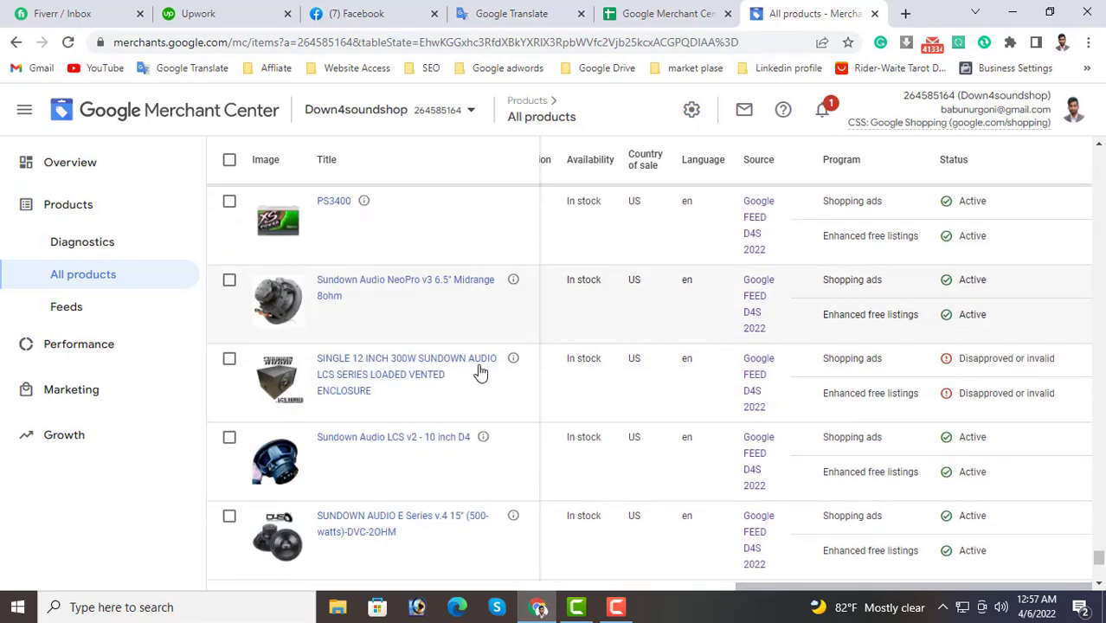
Open the disapproved Single 12 Inch 300W LCS Series enclosure's details, check its price and image issues, and open its landing page in a new tab.
{"action": "right_click", "coordinate": [408, 365]}
{"action": "left_click", "coordinate": [426, 372]}
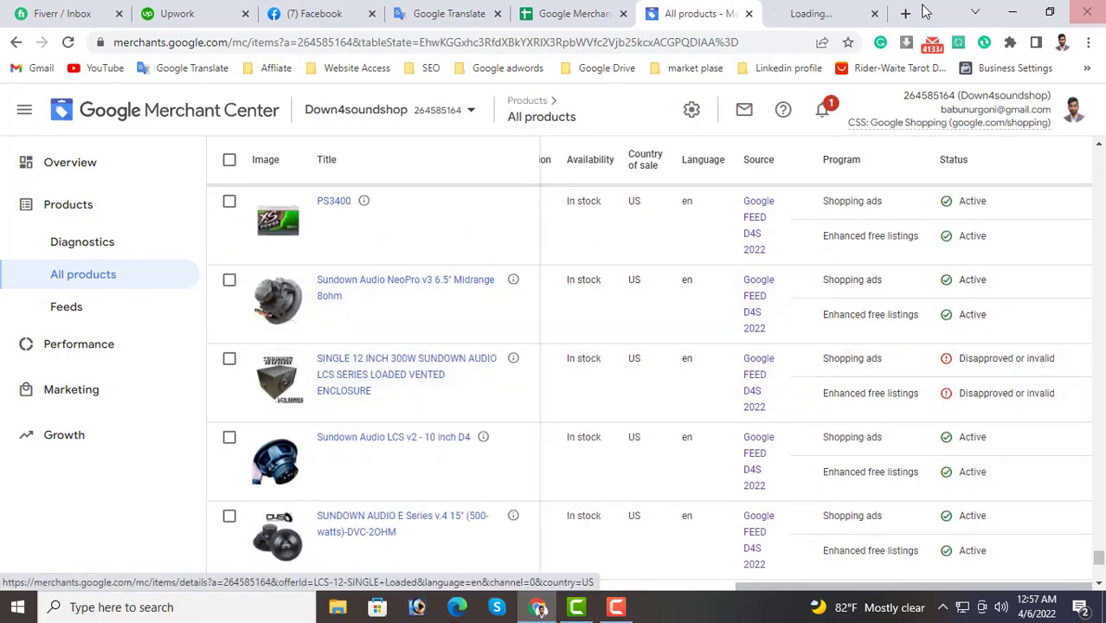
{"action": "left_click", "coordinate": [814, 12]}
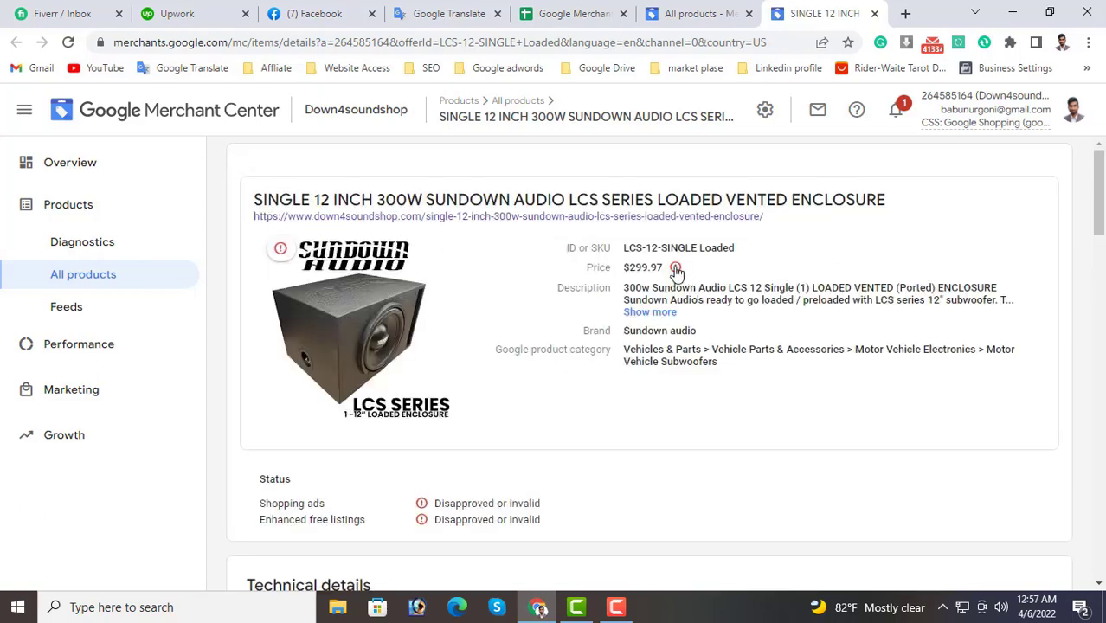
{"action": "mouse_move", "coordinate": [677, 271]}
{"action": "mouse_move", "coordinate": [279, 251]}
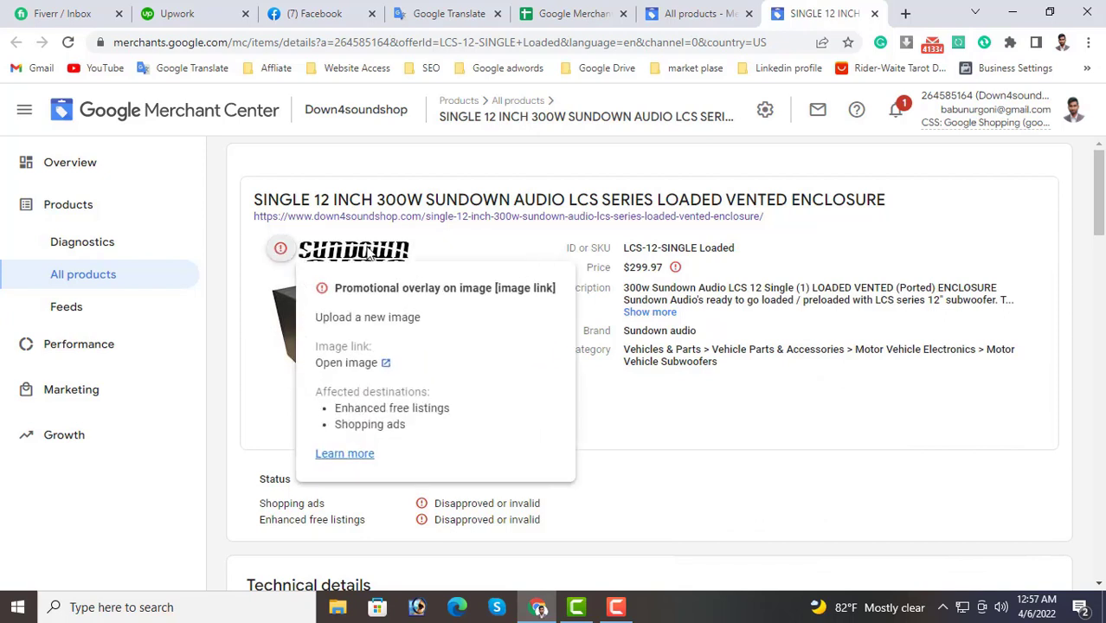
{"action": "right_click", "coordinate": [627, 218]}
{"action": "left_click", "coordinate": [657, 227]}
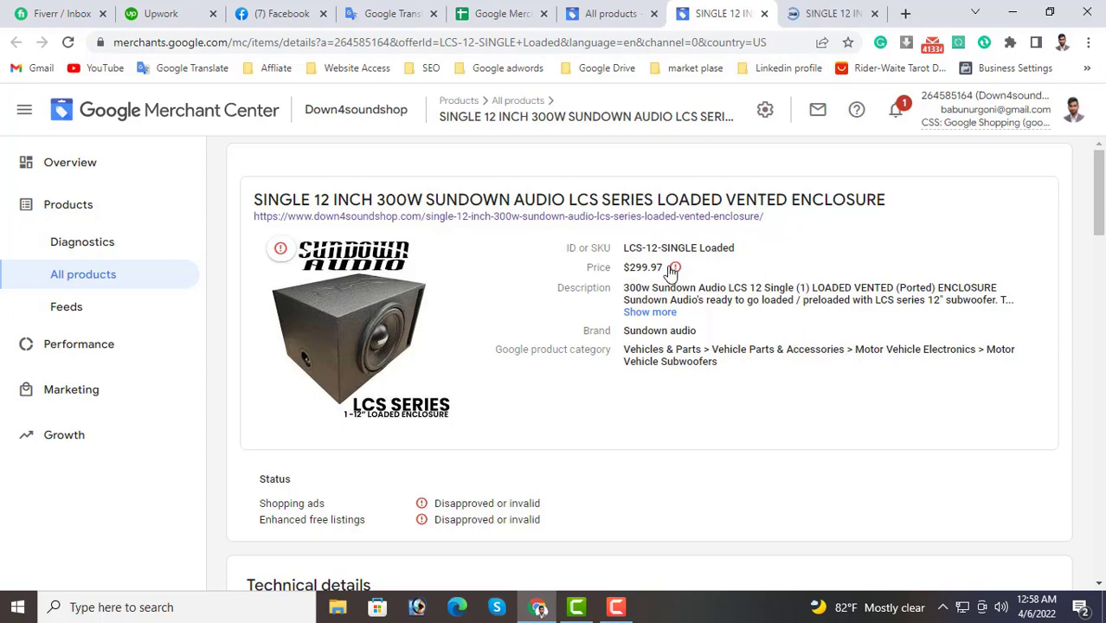
Copy the enclosure's SKU, LCS-12-SINGLE Loaded, and search the Google Sheets feed for it.
{"action": "triple_click", "coordinate": [667, 249]}
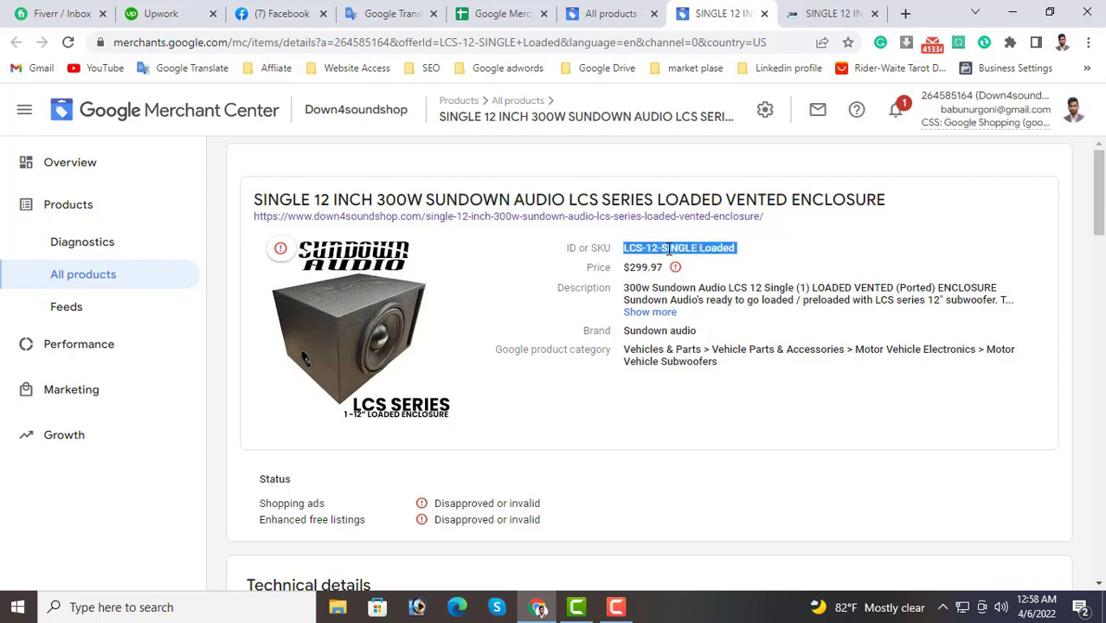
{"action": "left_click", "coordinate": [500, 13]}
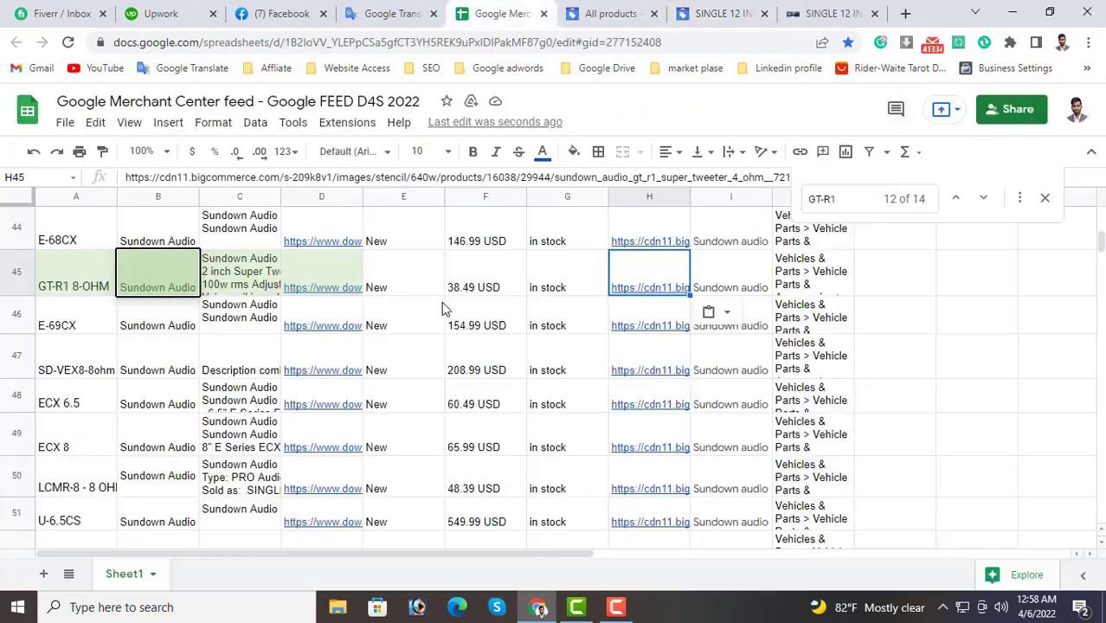
{"action": "key", "text": "ctrl+f"}
{"action": "key", "text": "ctrl+v"}
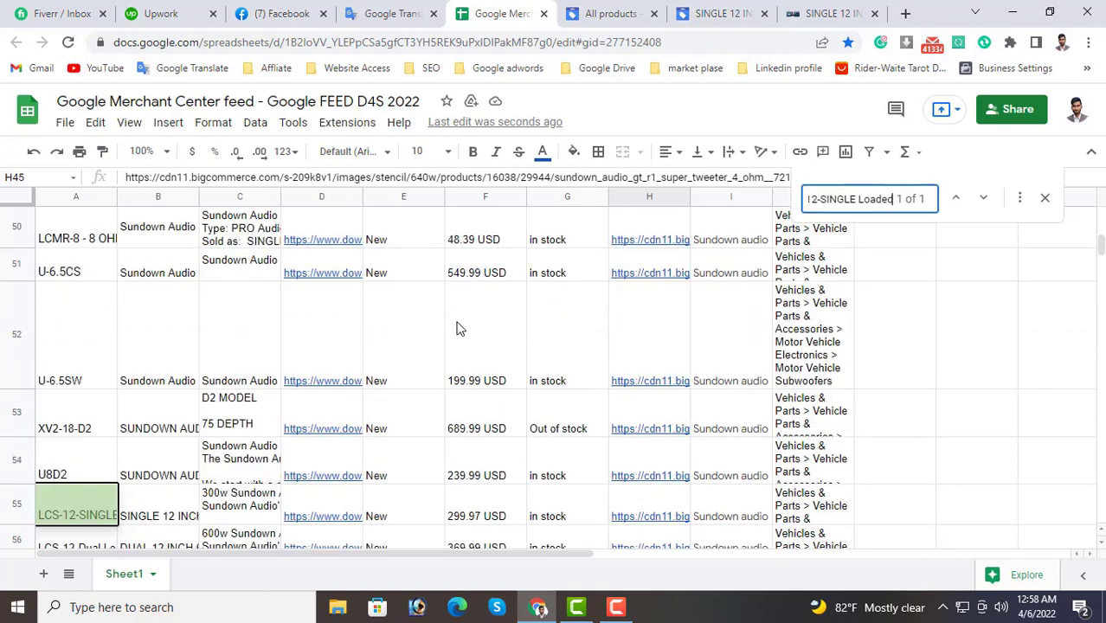
{"action": "scroll", "coordinate": [467, 341], "scroll_direction": "down", "scroll_amount": 3}
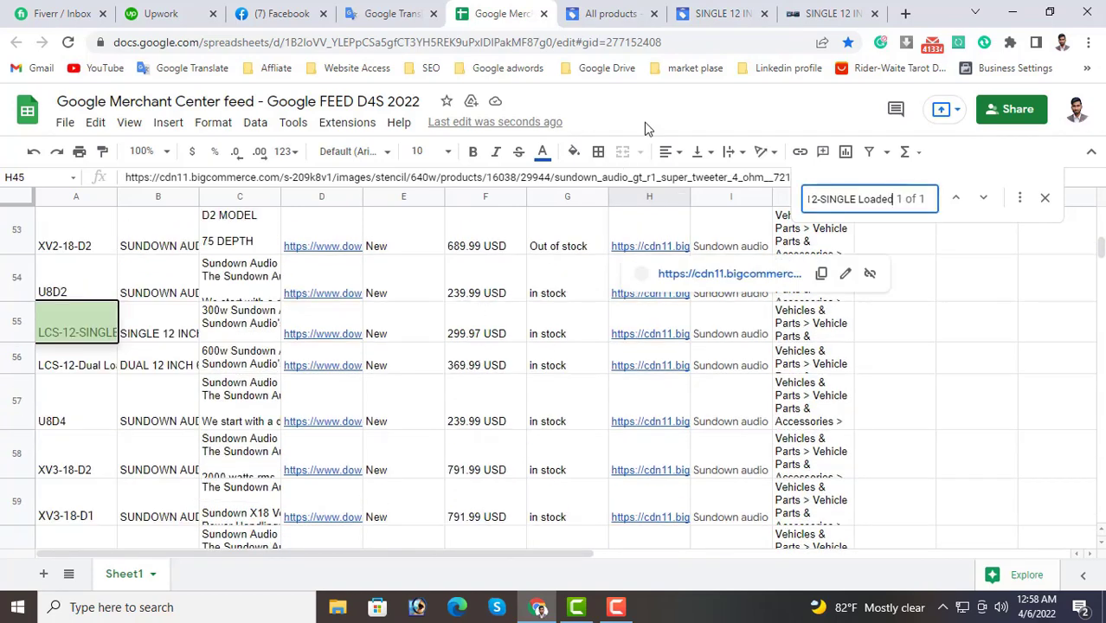
Paste the image address from the enclosure's landing page as the image link in H55.
{"action": "left_click", "coordinate": [828, 13]}
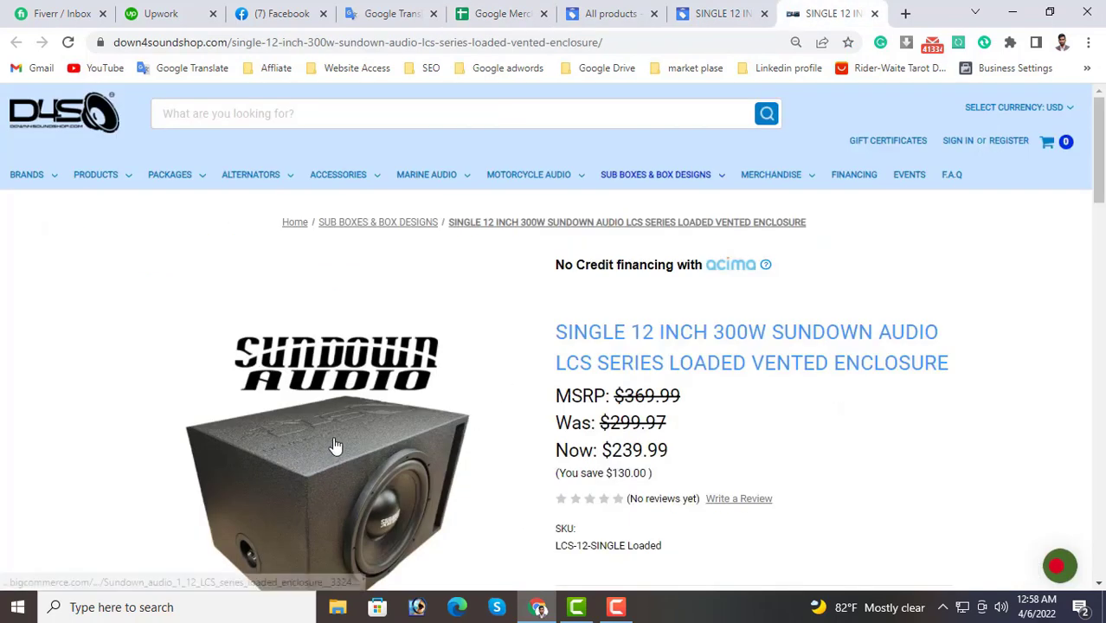
{"action": "right_click", "coordinate": [334, 438]}
{"action": "left_click", "coordinate": [408, 351]}
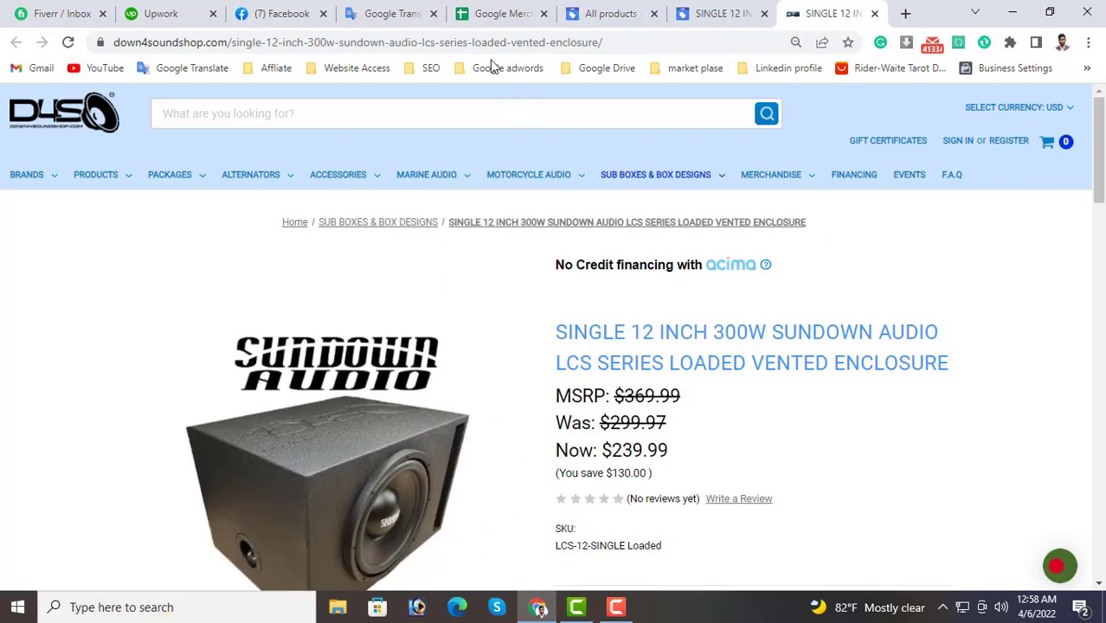
{"action": "left_click", "coordinate": [482, 10]}
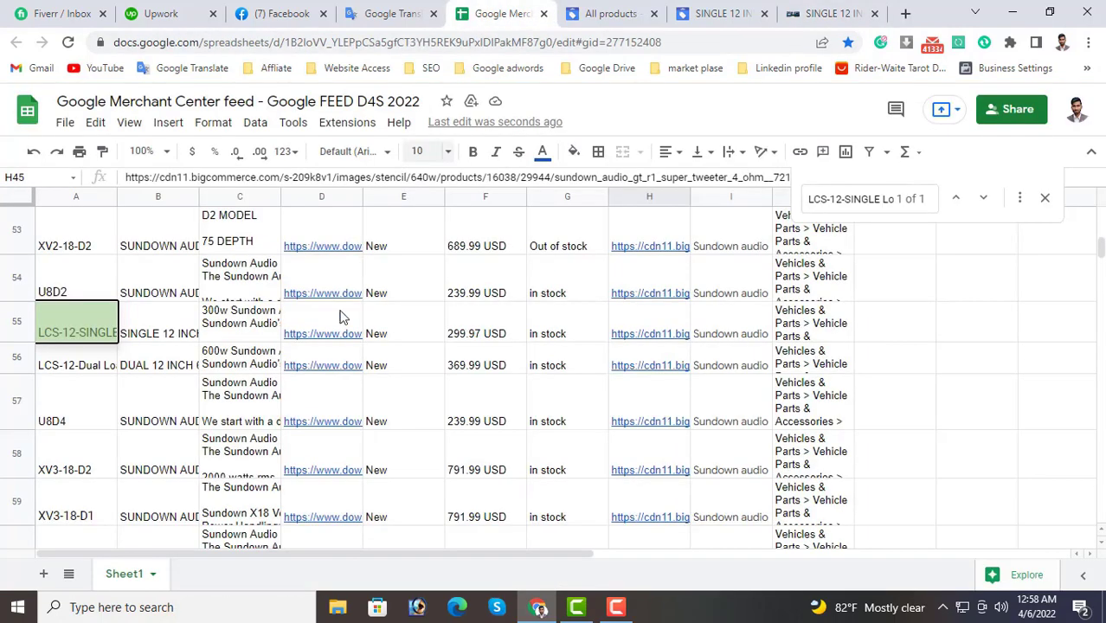
{"action": "left_click", "coordinate": [638, 328]}
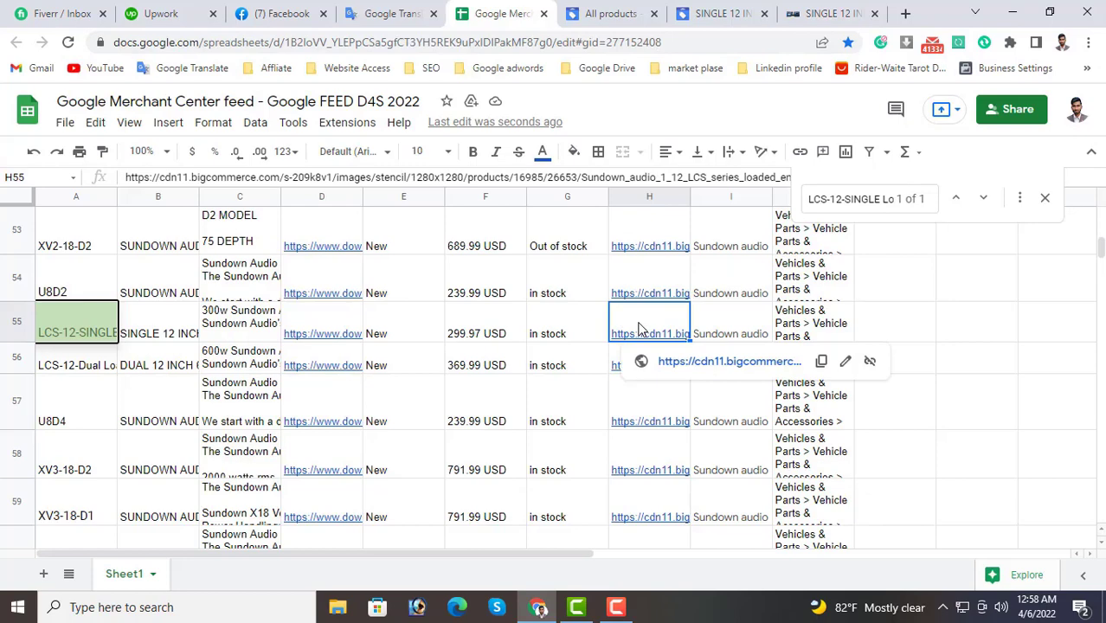
{"action": "key", "text": "ctrl+v"}
Set the price in F55 to 239.99 USD, using the current price copied from the enclosure's landing page.
{"action": "left_click", "coordinate": [495, 335]}
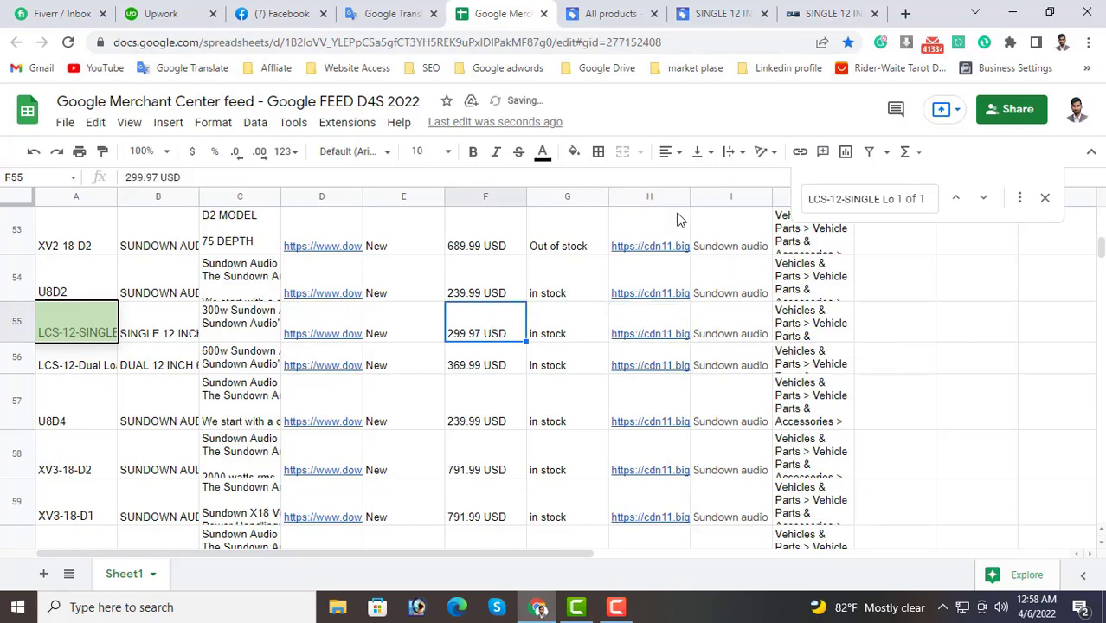
{"action": "left_click", "coordinate": [815, 10]}
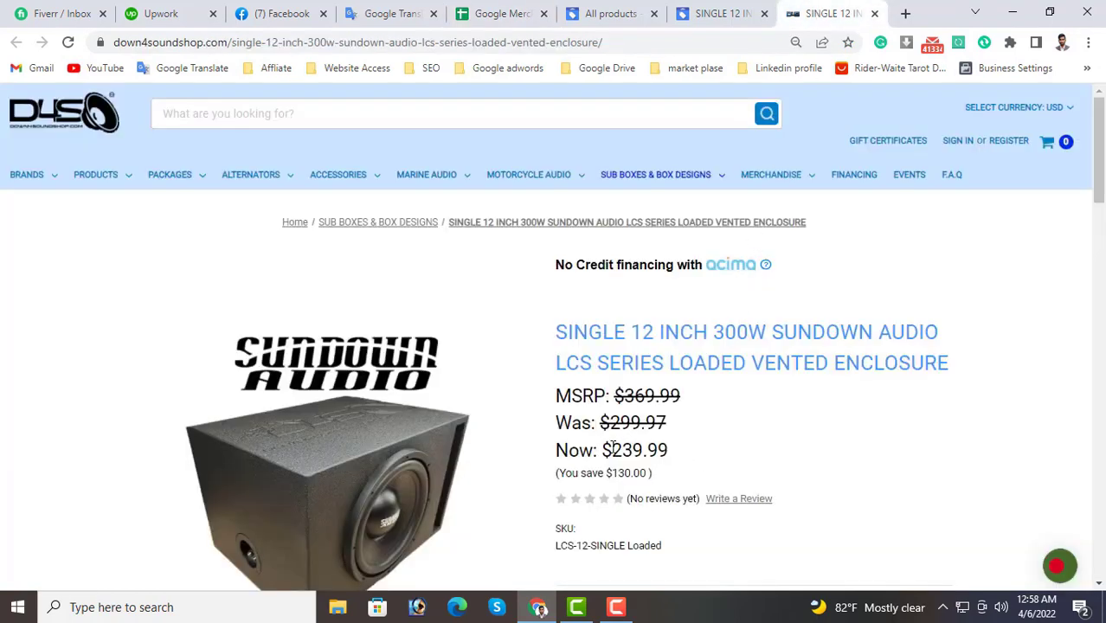
{"action": "left_click_drag", "start_coordinate": [612, 448], "coordinate": [679, 453]}
{"action": "key", "text": "ctrl+c"}
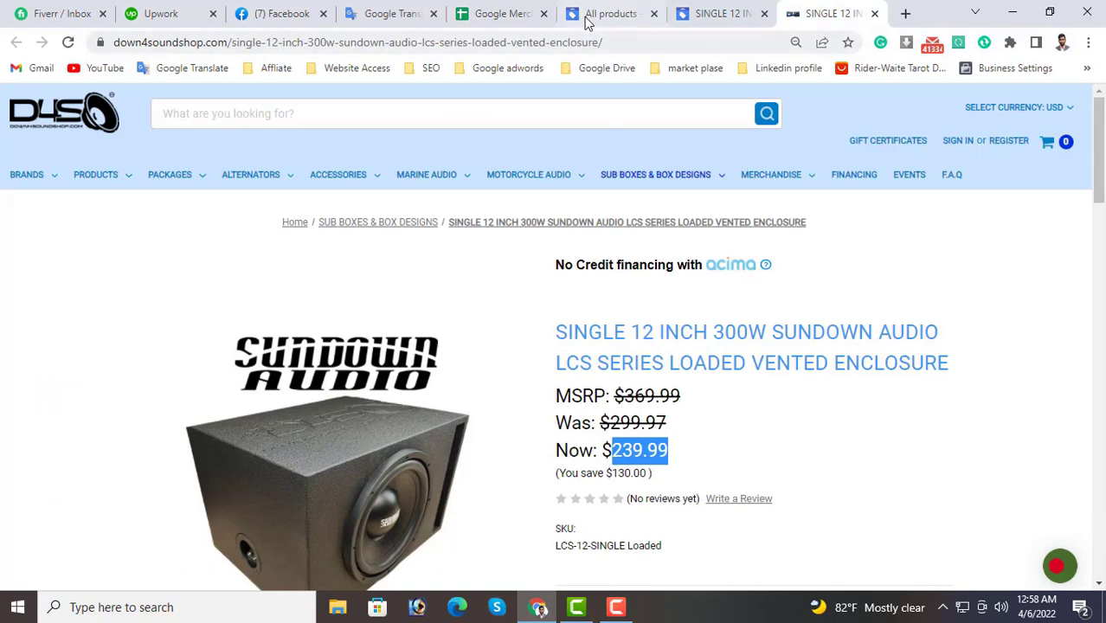
{"action": "left_click", "coordinate": [500, 13]}
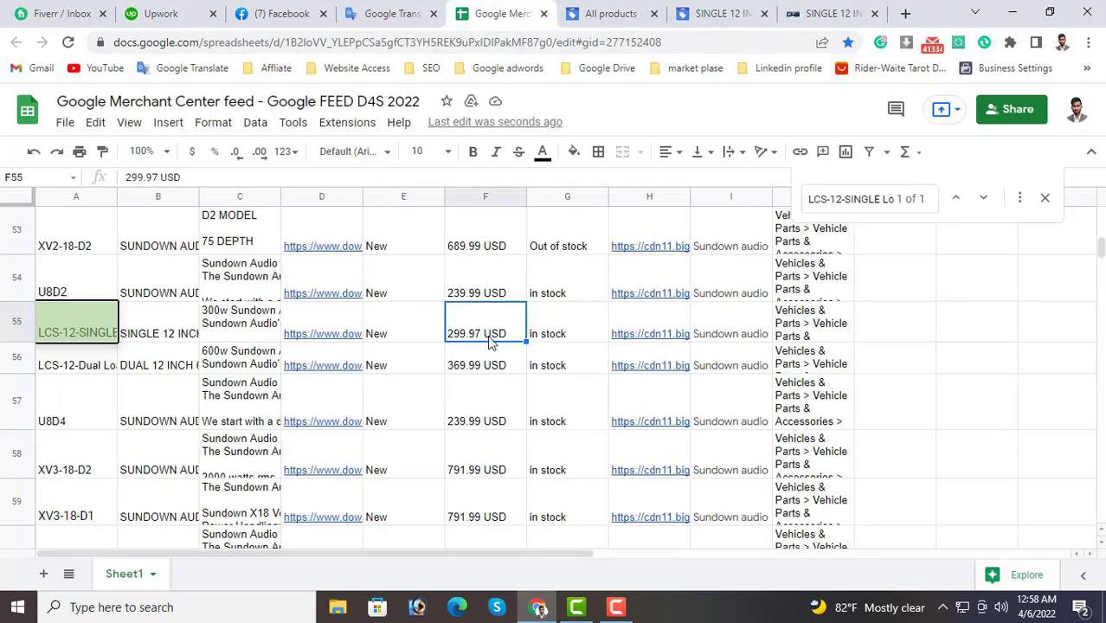
{"action": "double_click", "coordinate": [489, 340]}
{"action": "key", "text": "shift+Home"}
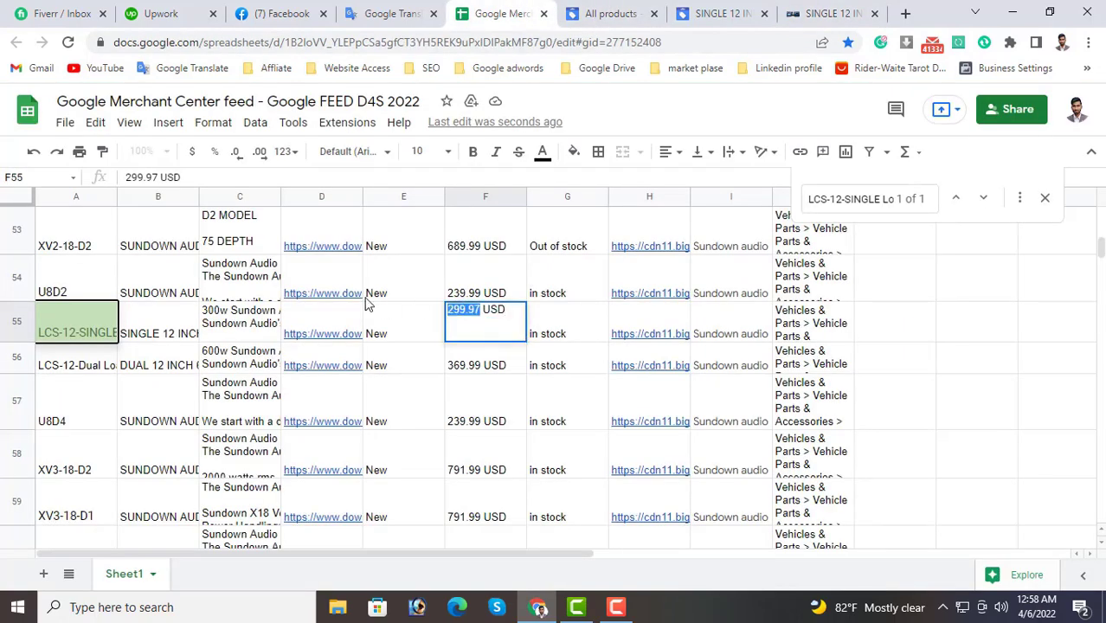
{"action": "key", "text": "ctrl+v"}
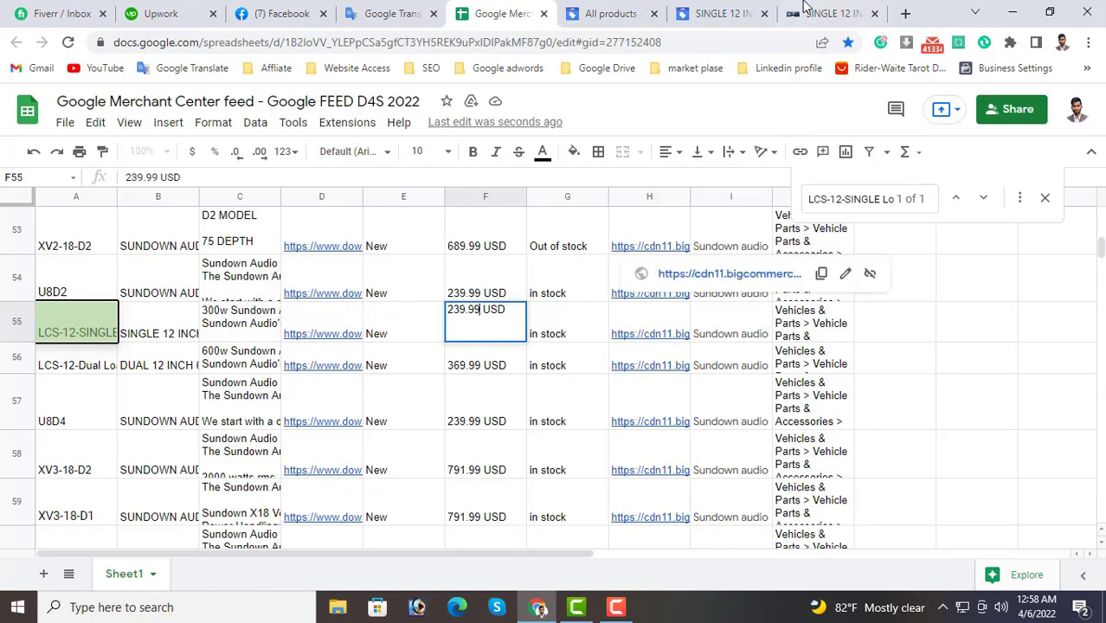
Close the enclosure's landing page and details tabs and return to the Merchant Center product list.
{"action": "left_click", "coordinate": [833, 14]}
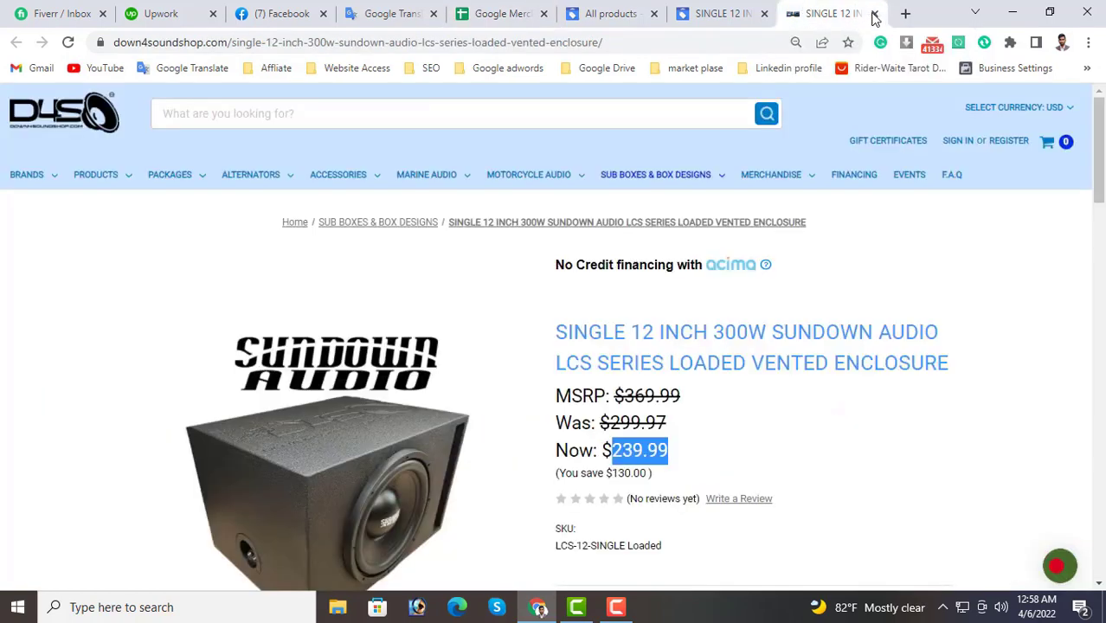
{"action": "left_click", "coordinate": [873, 14]}
{"action": "left_click", "coordinate": [872, 14]}
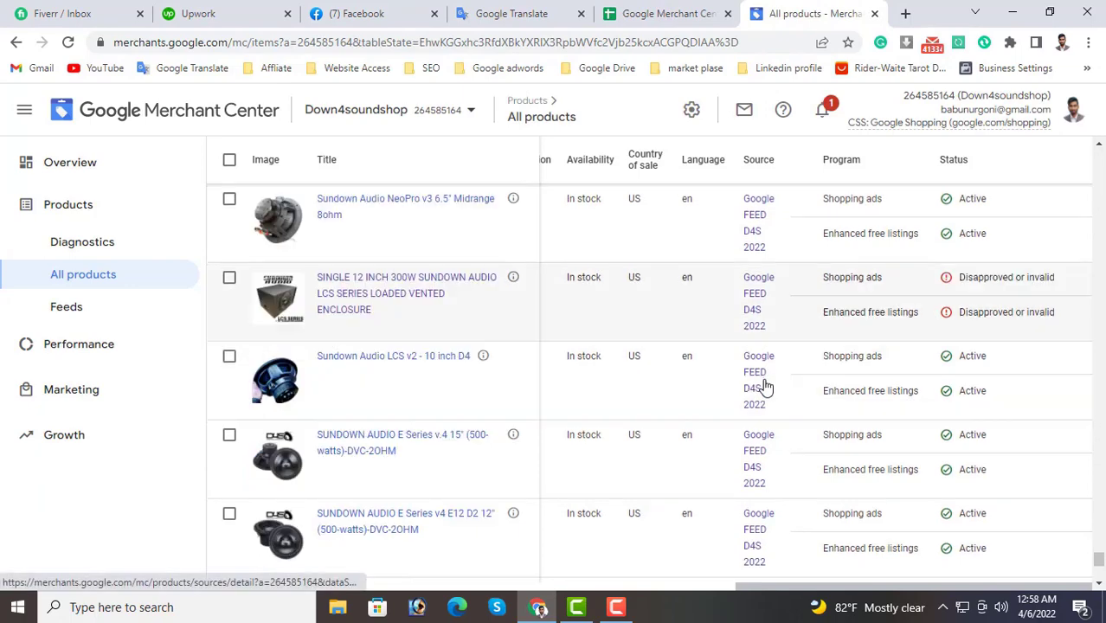
Open the details of the disapproved Sundown Audio E69CX 100W RMS coaxial speaker in a new tab.
{"action": "scroll", "coordinate": [764, 387], "scroll_direction": "down", "scroll_amount": 4}
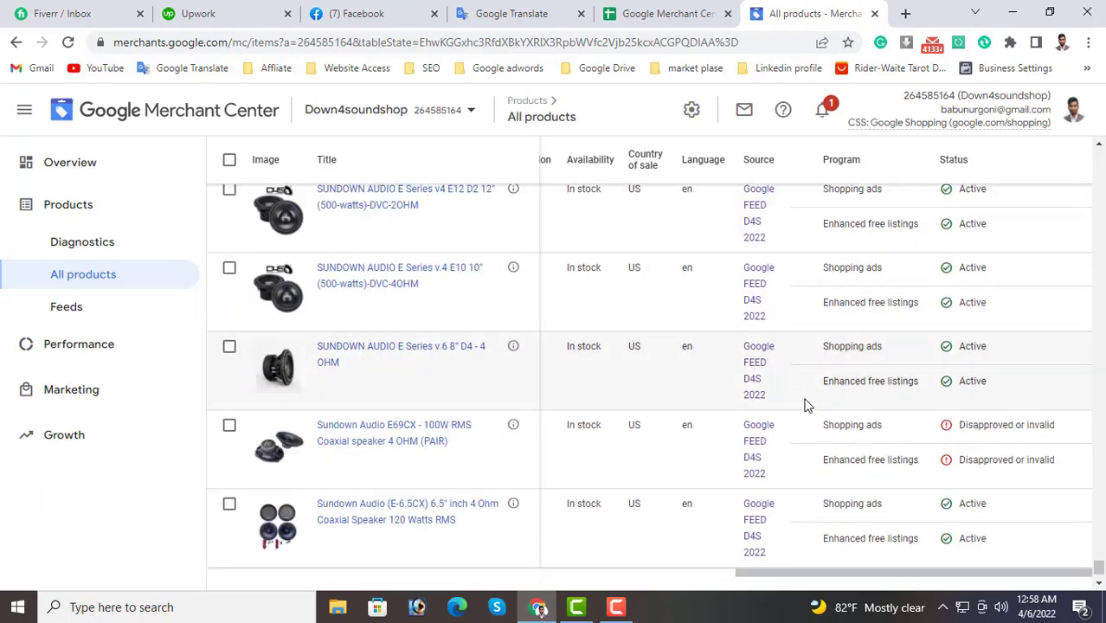
{"action": "scroll", "coordinate": [804, 405], "scroll_direction": "down", "scroll_amount": 1}
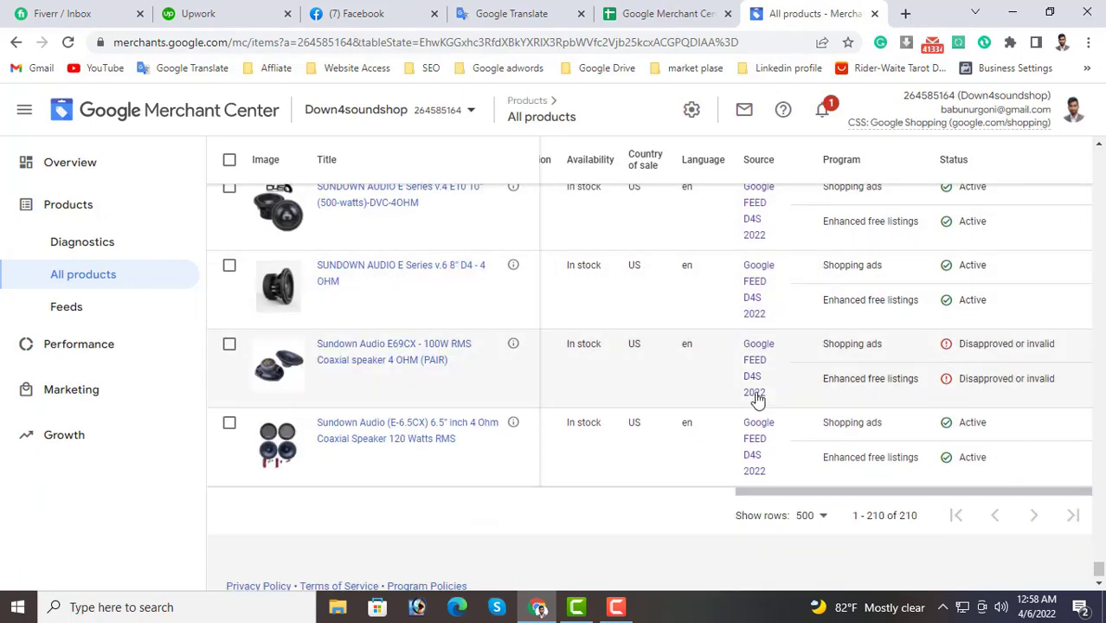
{"action": "right_click", "coordinate": [424, 350]}
{"action": "left_click", "coordinate": [467, 358]}
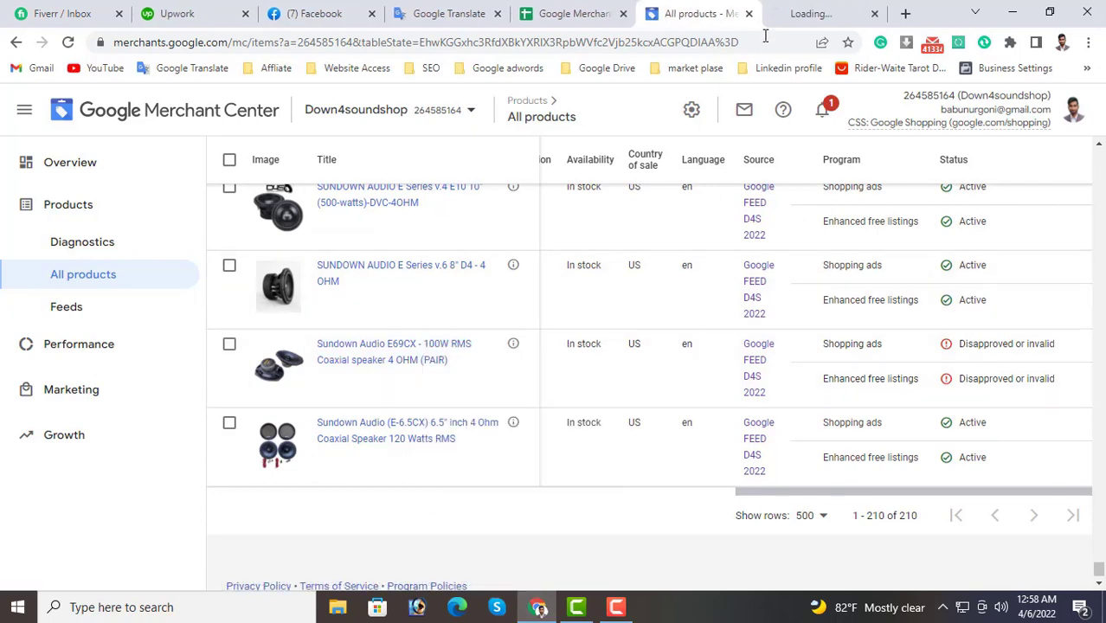
{"action": "left_click", "coordinate": [826, 11]}
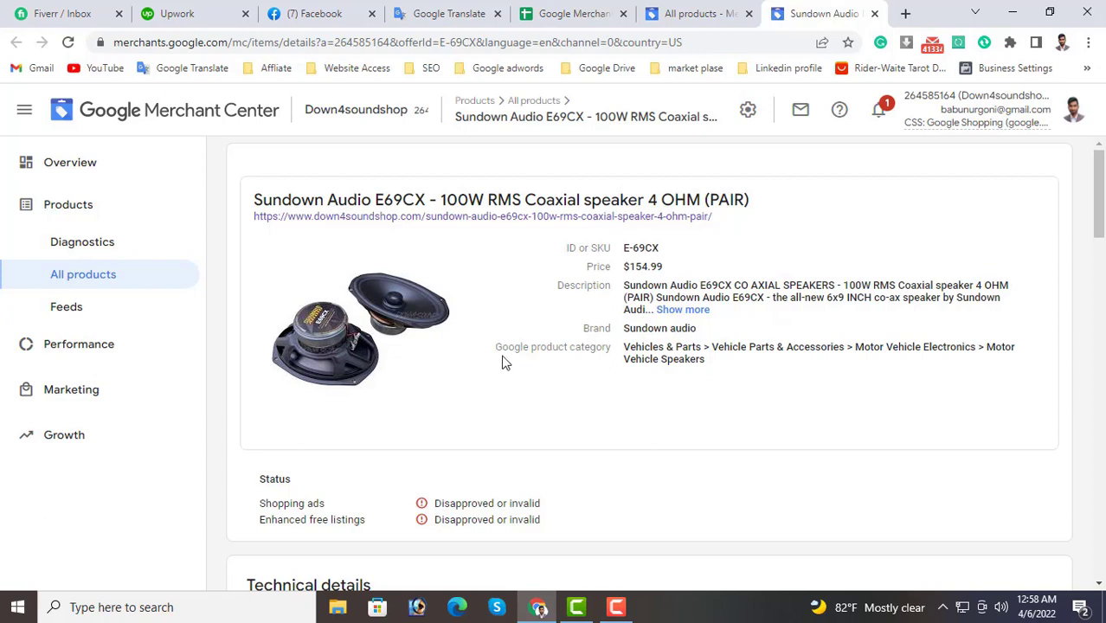
Reopen the E69CX speaker's details from the product list in a new tab and close the older details tab.
{"action": "left_click", "coordinate": [701, 14]}
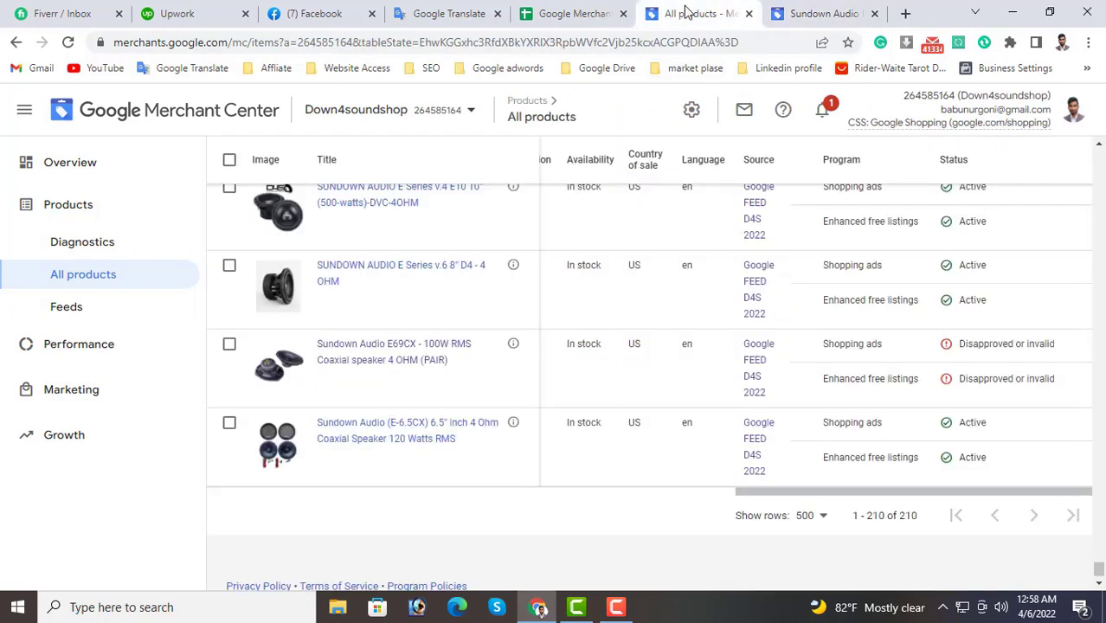
{"action": "right_click", "coordinate": [439, 354]}
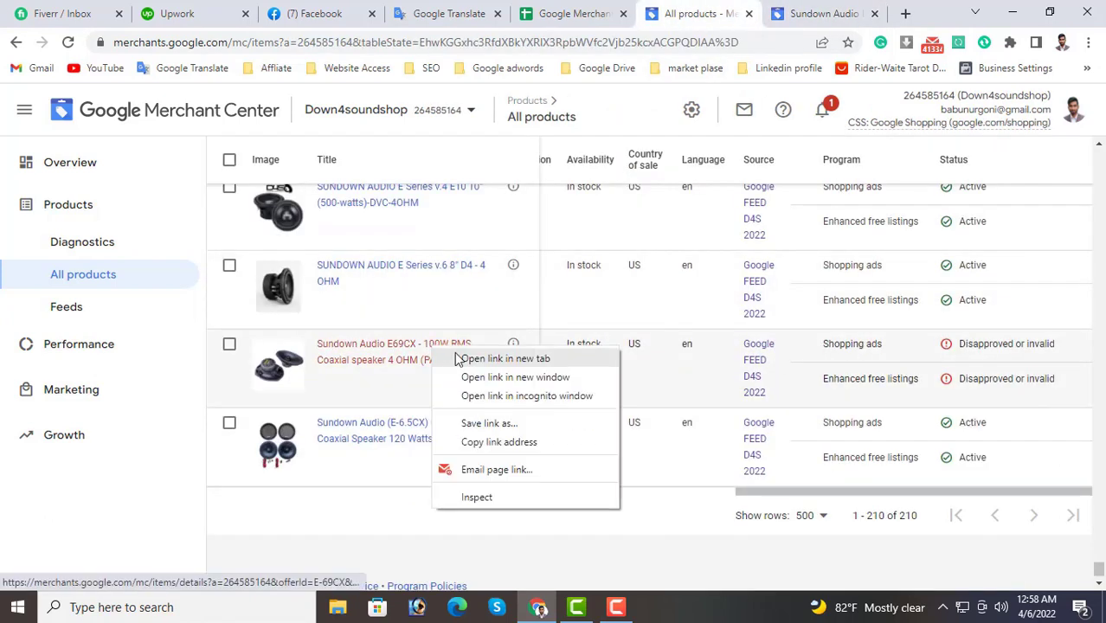
{"action": "left_click", "coordinate": [484, 359]}
{"action": "left_click", "coordinate": [846, 7]}
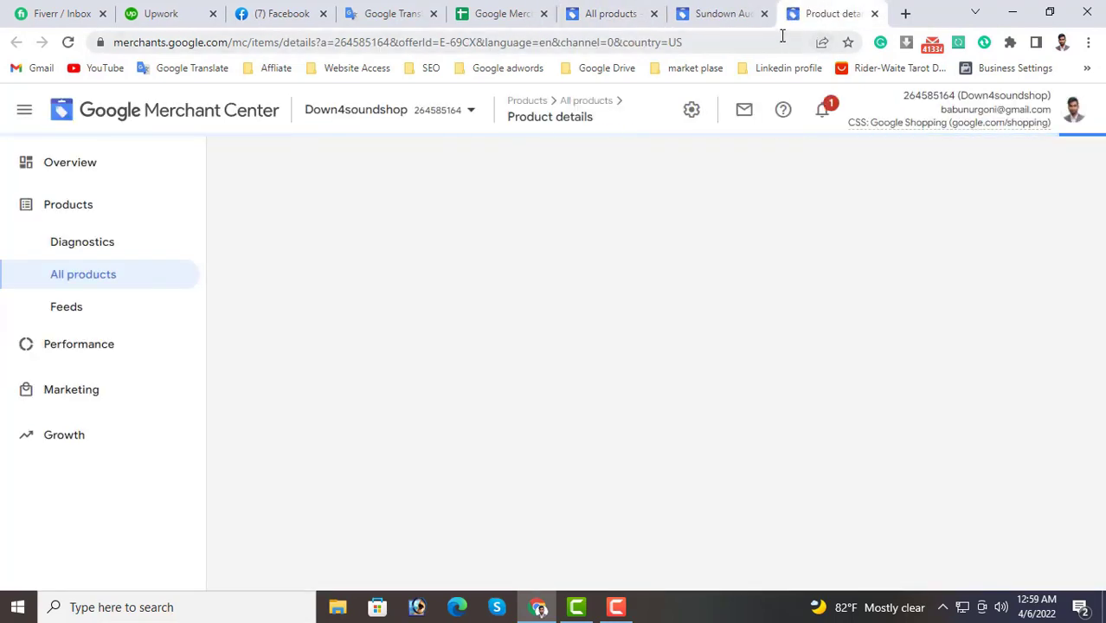
{"action": "left_click", "coordinate": [763, 14]}
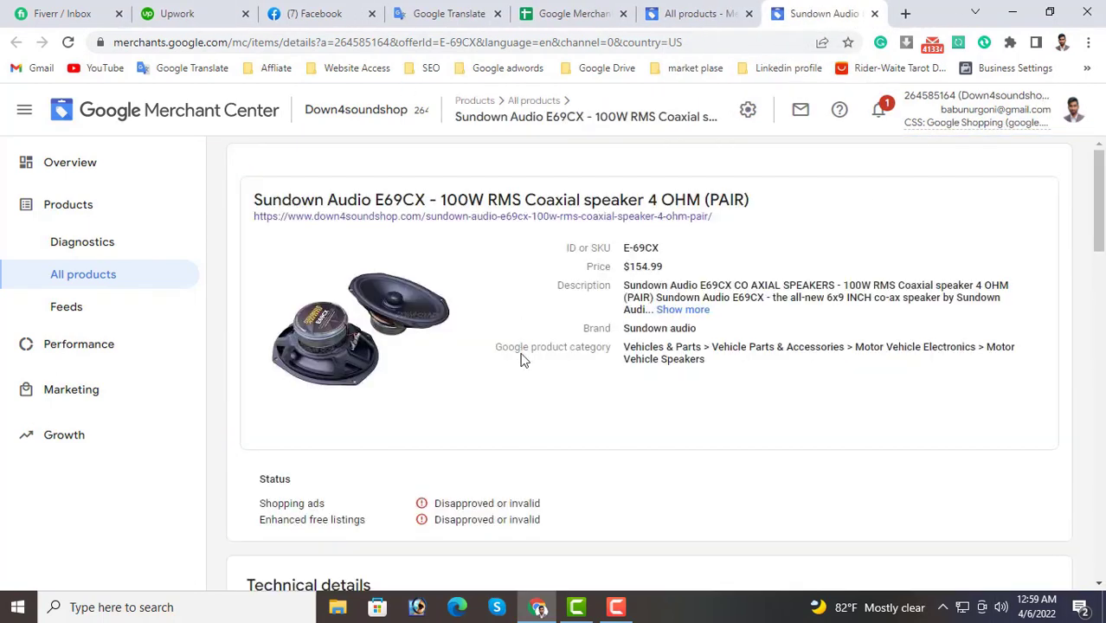
Open the E69CX speaker's landing page in a new tab and review the issues in its item status.
{"action": "right_click", "coordinate": [534, 217]}
{"action": "left_click", "coordinate": [557, 230]}
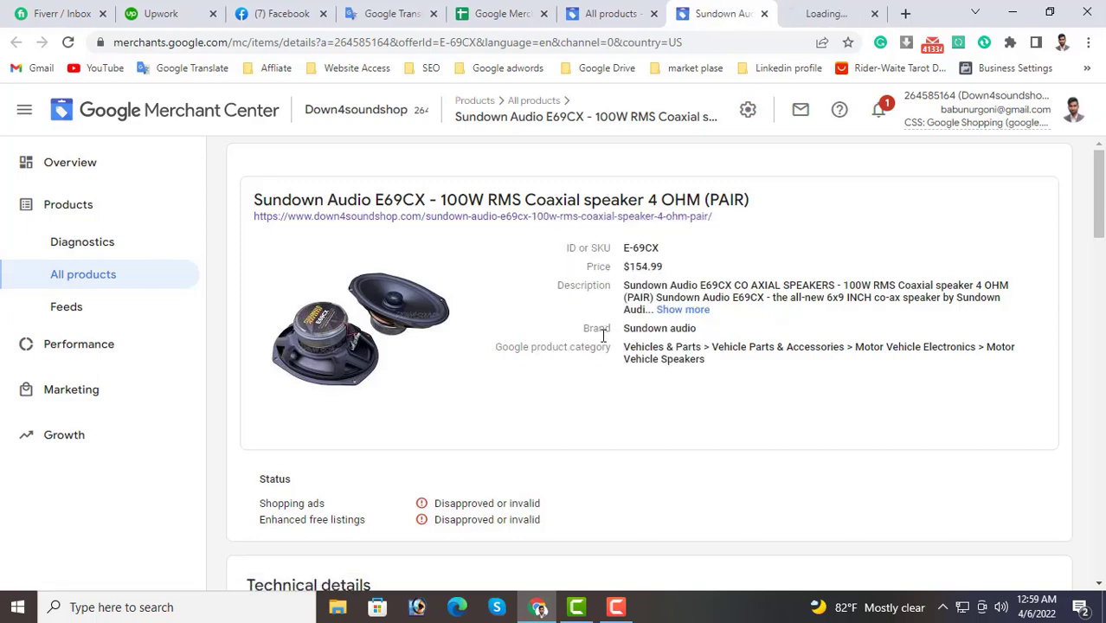
{"action": "scroll", "coordinate": [602, 342], "scroll_direction": "down", "scroll_amount": 7}
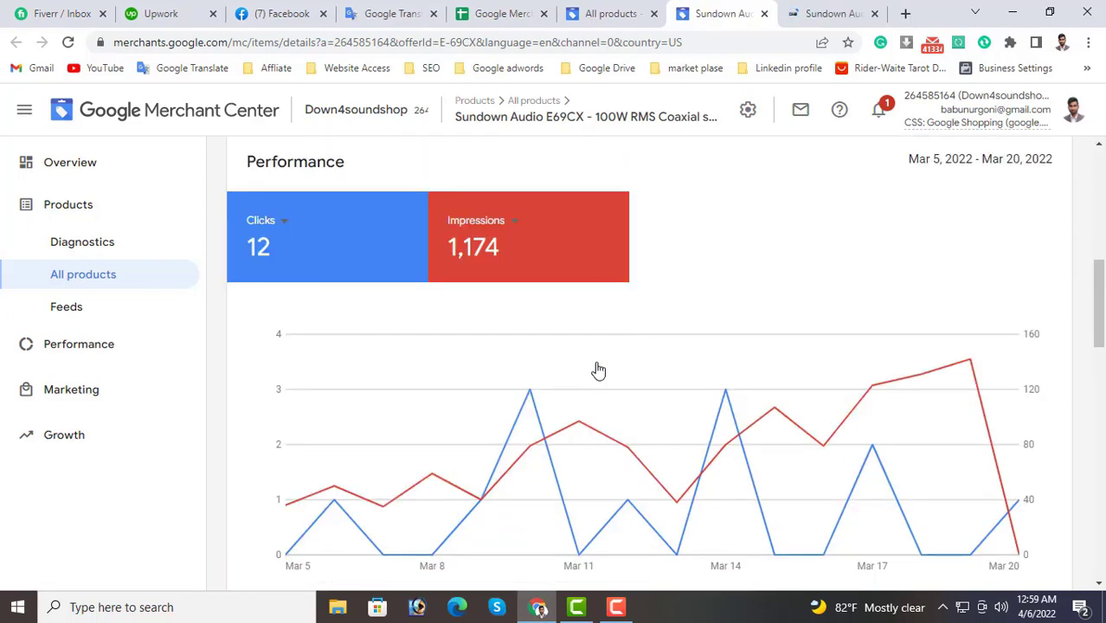
{"action": "scroll", "coordinate": [597, 371], "scroll_direction": "down", "scroll_amount": 5}
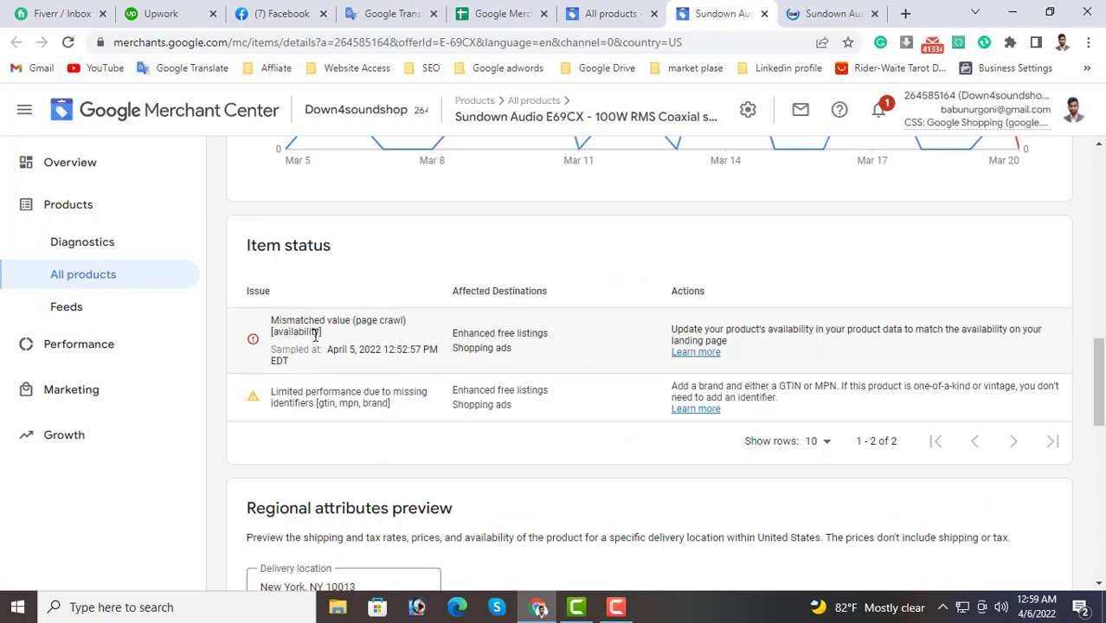
{"action": "scroll", "coordinate": [499, 378], "scroll_direction": "up", "scroll_amount": 10}
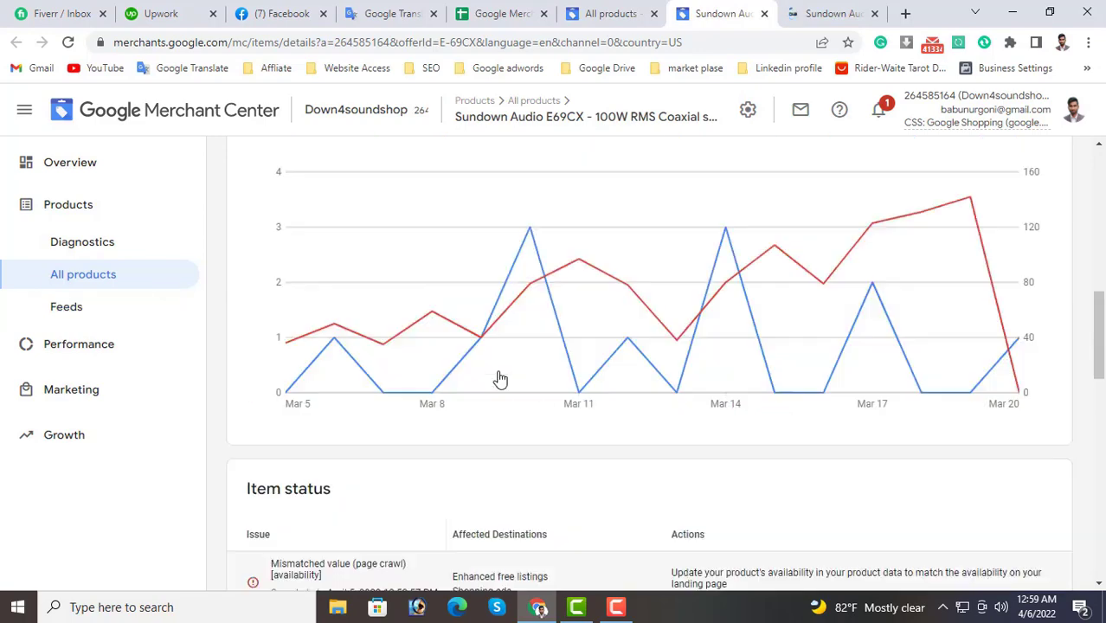
Check the stock availability shown on the E69CX speaker's landing page.
{"action": "left_click", "coordinate": [826, 13]}
{"action": "scroll", "coordinate": [629, 325], "scroll_direction": "down", "scroll_amount": 3}
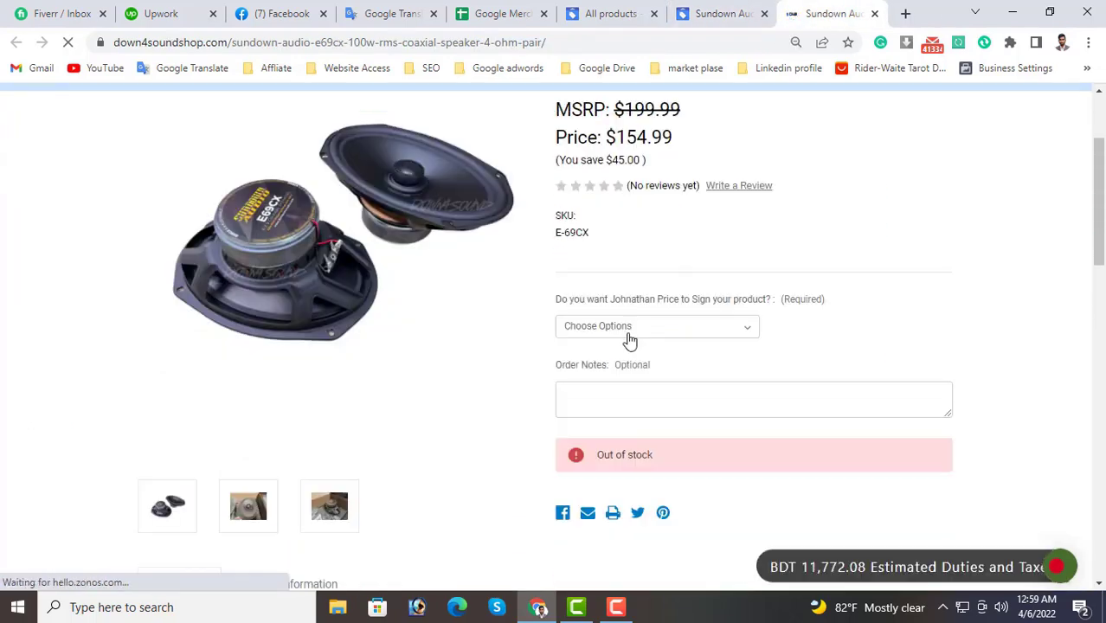
{"action": "triple_click", "coordinate": [638, 500]}
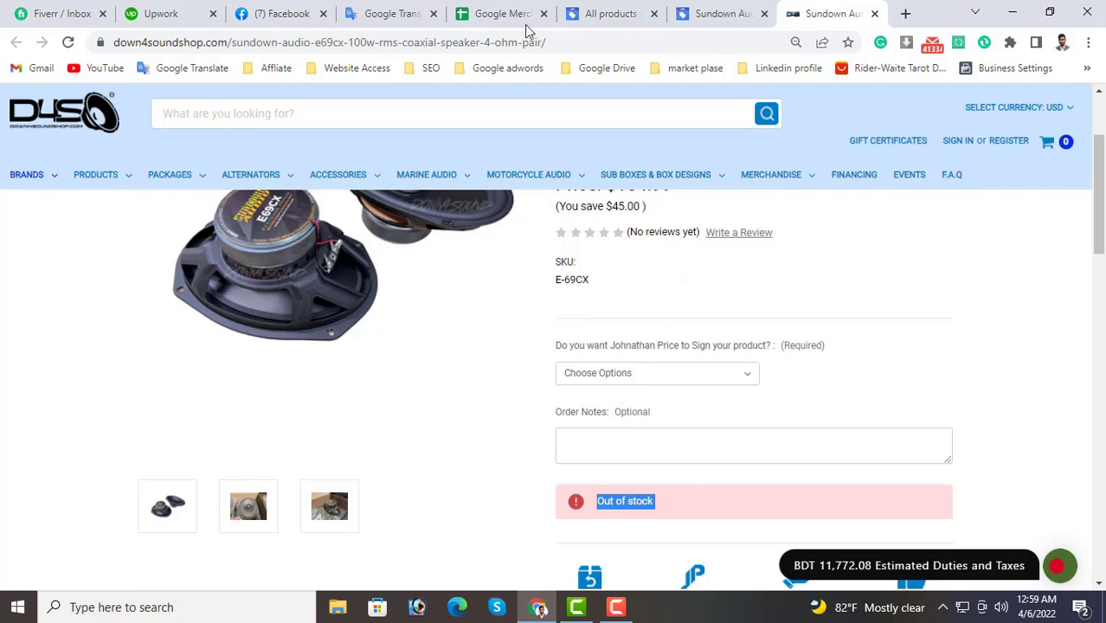
{"action": "scroll", "coordinate": [681, 397], "scroll_direction": "up", "scroll_amount": 3}
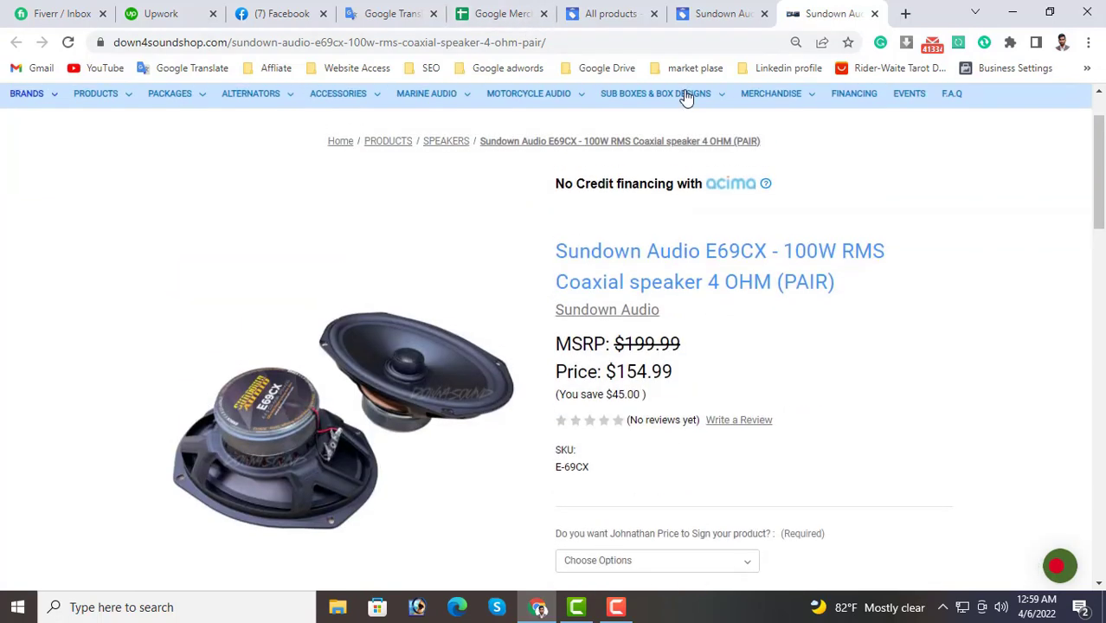
Find the product ID E-69CX from the speaker's details in the Google Sheets feed.
{"action": "left_click", "coordinate": [705, 9]}
{"action": "double_click", "coordinate": [643, 249]}
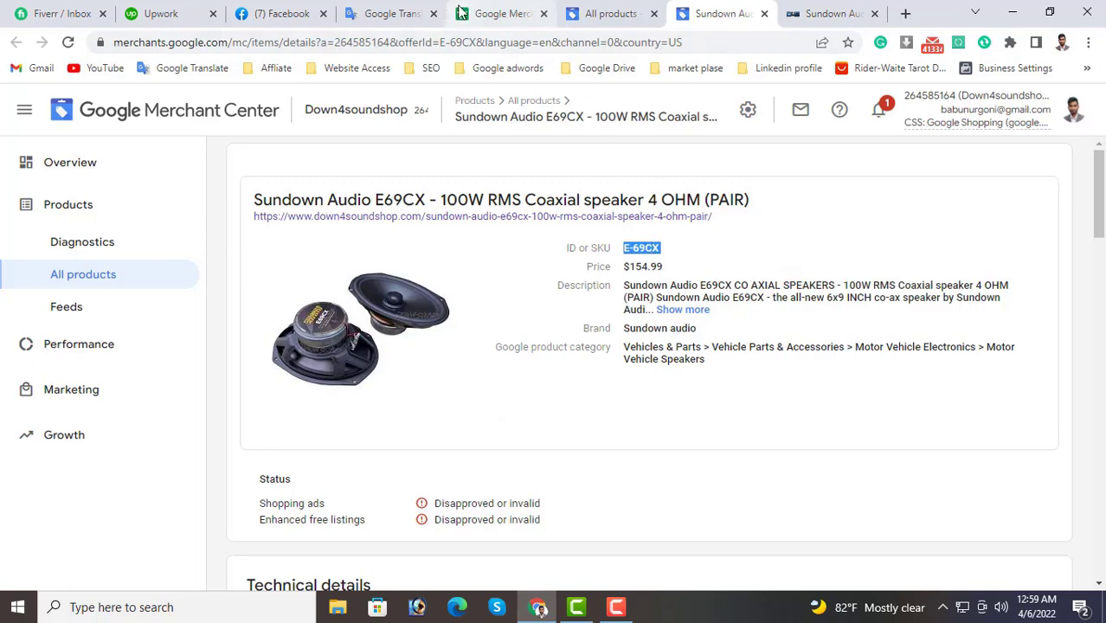
{"action": "left_click", "coordinate": [500, 13]}
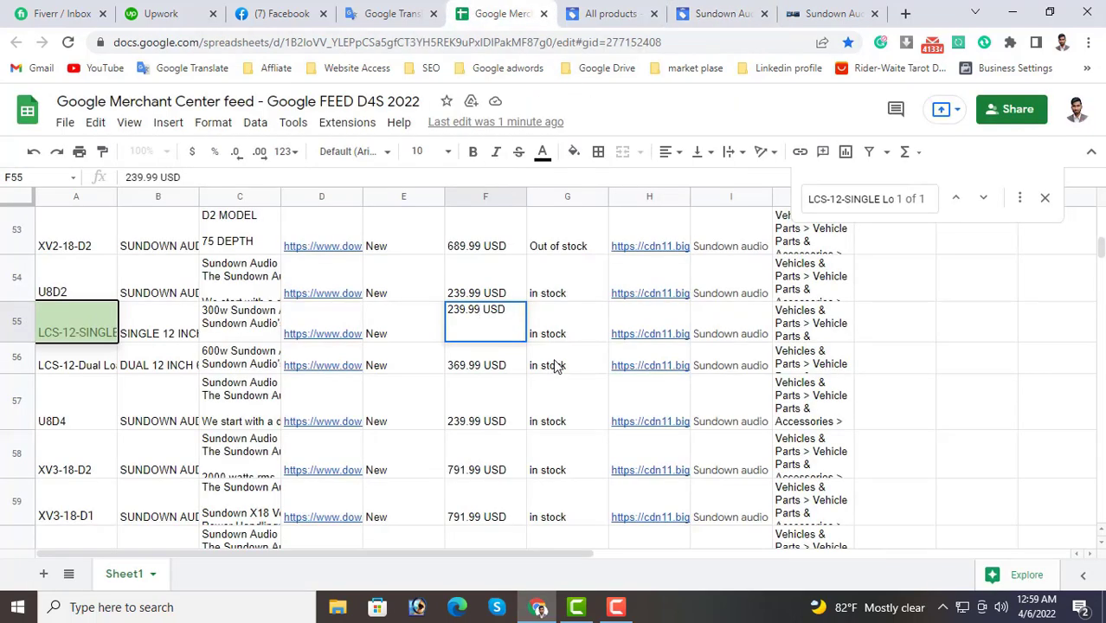
{"action": "key", "text": "ctrl+f"}
{"action": "type", "text": "E-69CX"}
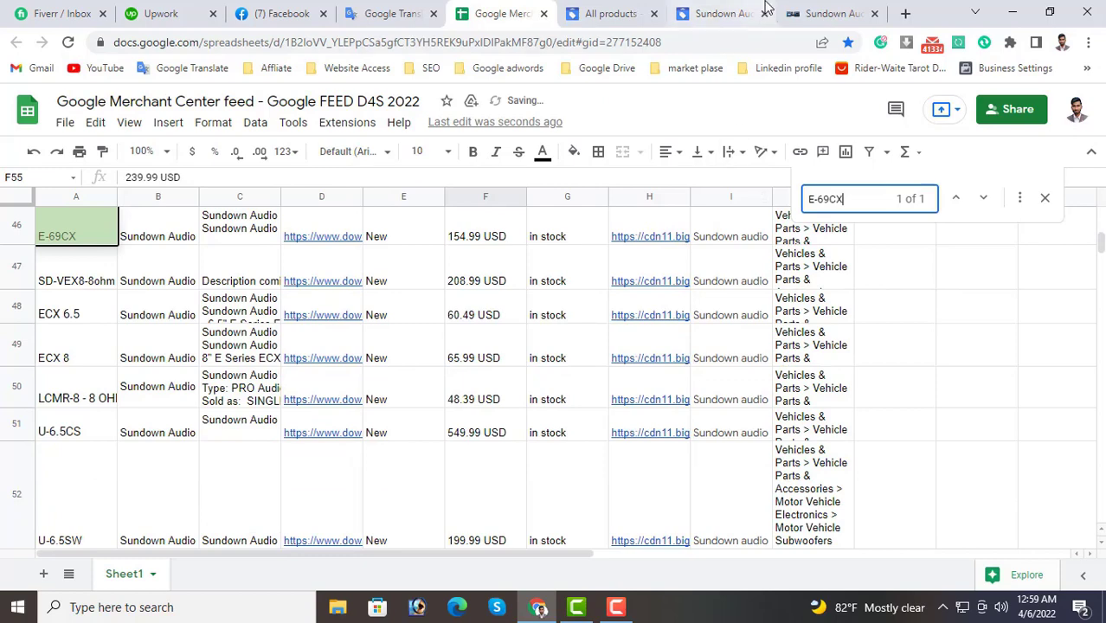
Try to replace the E-69CX availability in G46 with the stock status from the speaker's landing page.
{"action": "left_click", "coordinate": [807, 9]}
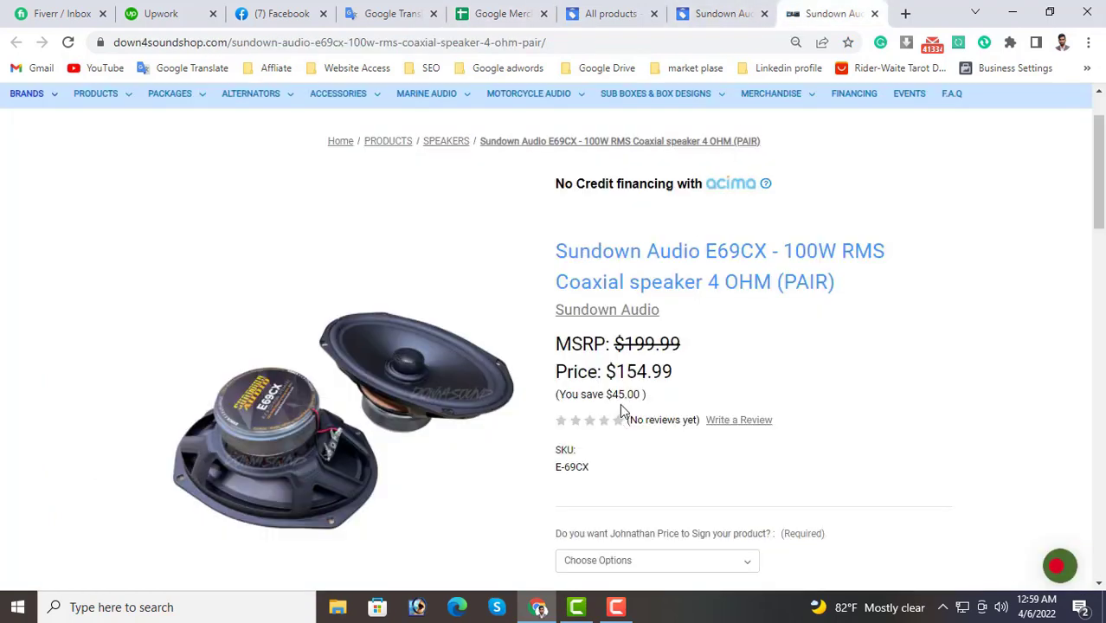
{"action": "scroll", "coordinate": [620, 403], "scroll_direction": "down", "scroll_amount": 4}
{"action": "triple_click", "coordinate": [747, 340]}
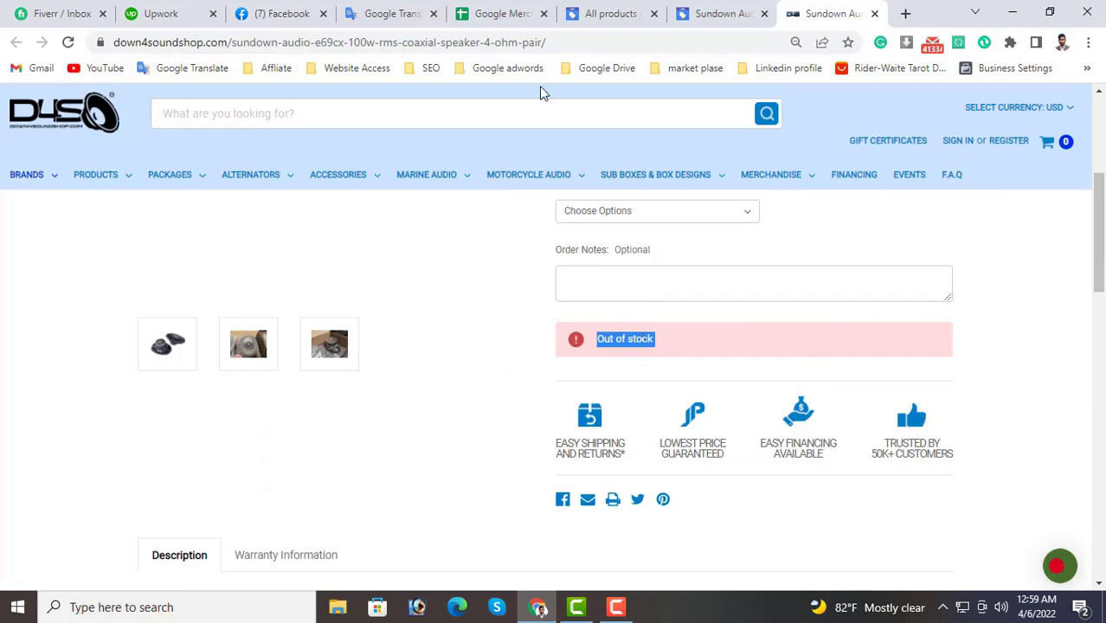
{"action": "left_click", "coordinate": [498, 13]}
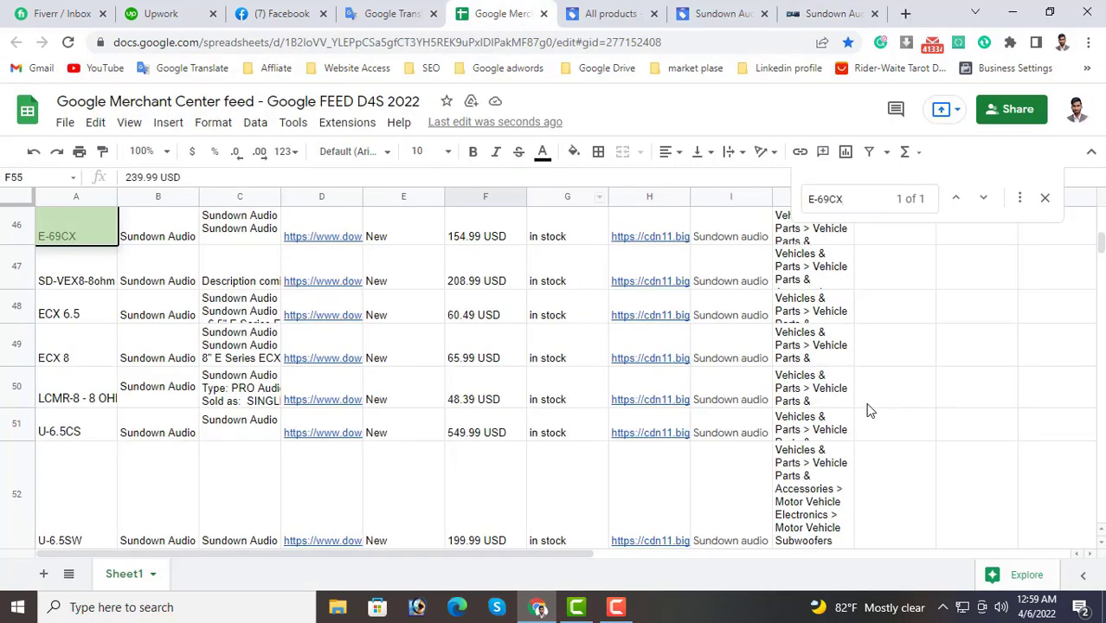
{"action": "scroll", "coordinate": [869, 410], "scroll_direction": "up", "scroll_amount": 2}
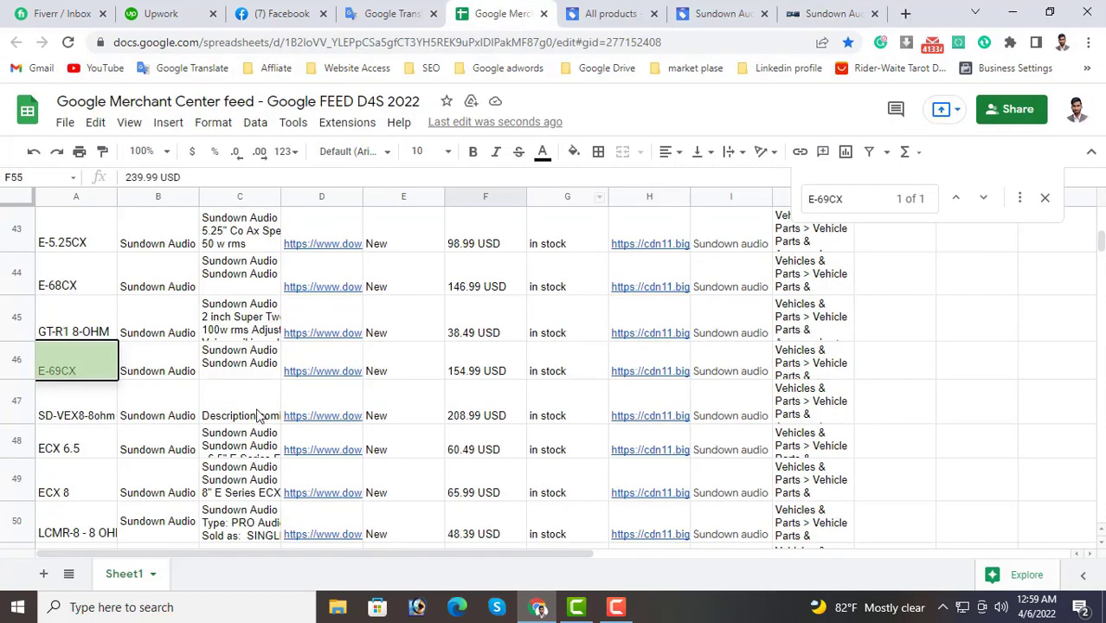
{"action": "left_click", "coordinate": [563, 371]}
{"action": "key", "text": "ctrl+v"}
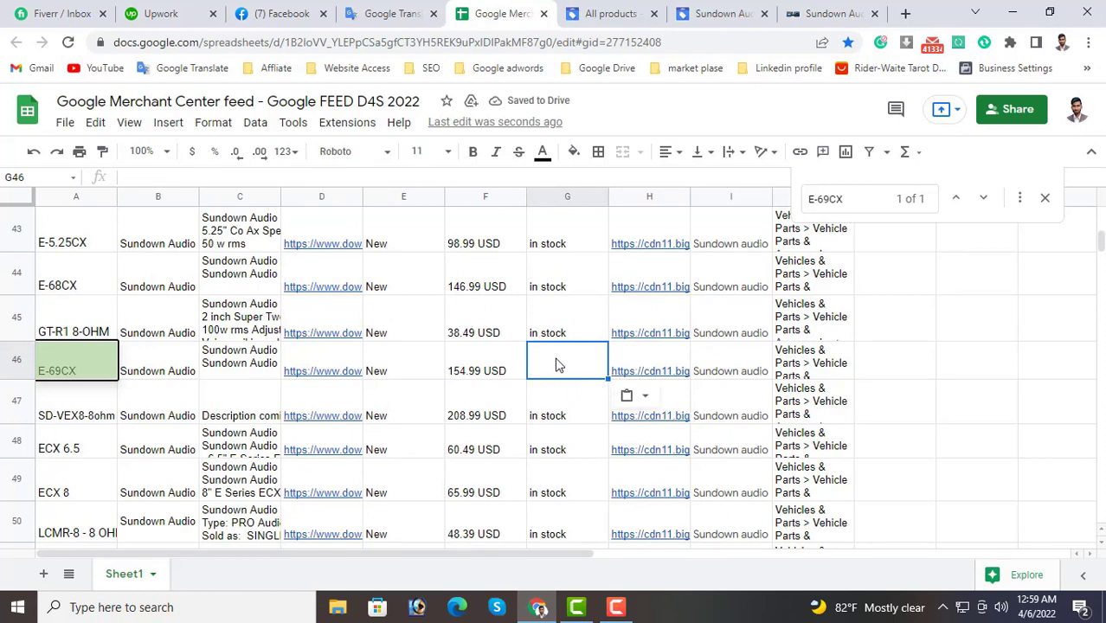
{"action": "key", "text": "ctrl+z"}
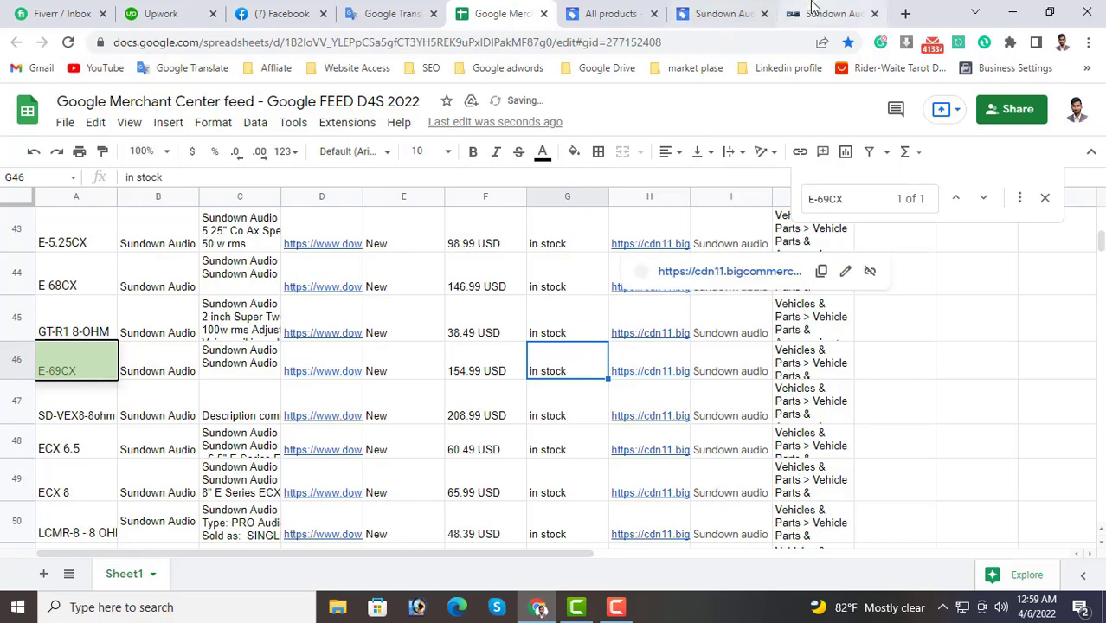
Set the E-69CX availability in G46 to "out of stock", using the status copied from the landing page with a lowercase first letter.
{"action": "left_click", "coordinate": [814, 12]}
{"action": "triple_click", "coordinate": [630, 338]}
{"action": "key", "text": "ctrl+c"}
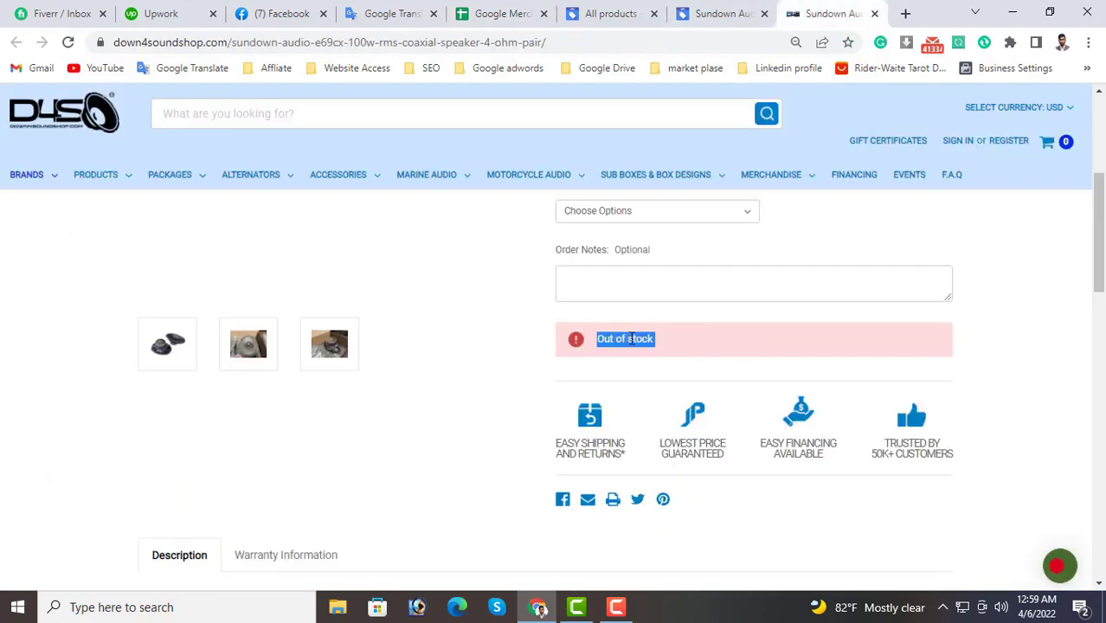
{"action": "left_click", "coordinate": [508, 17]}
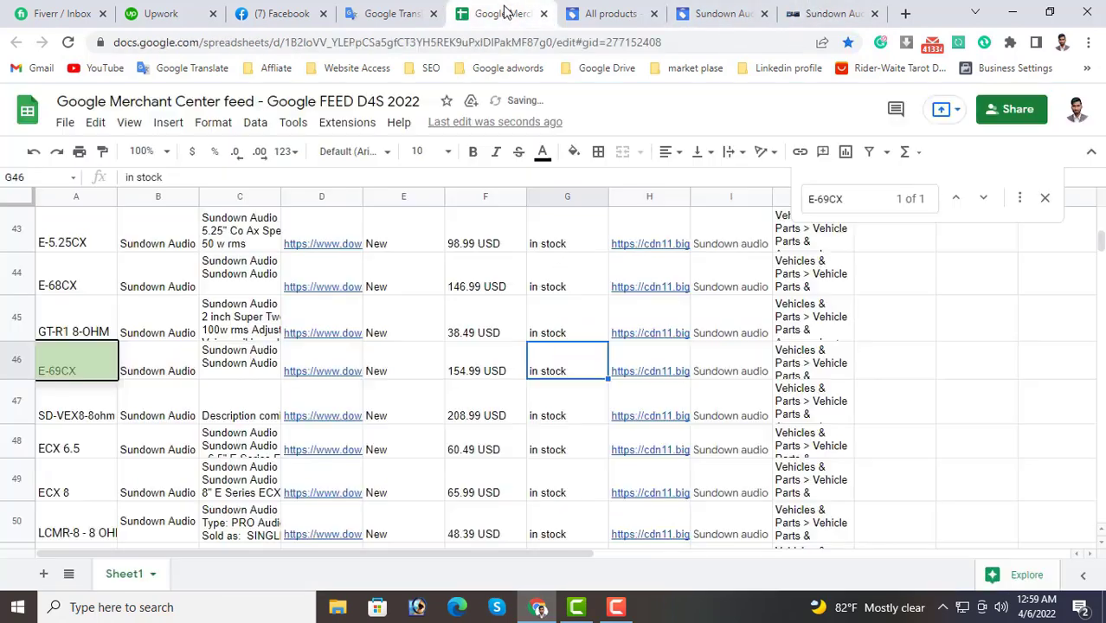
{"action": "double_click", "coordinate": [569, 373]}
{"action": "left_click_drag", "start_coordinate": [572, 351], "coordinate": [488, 357]}
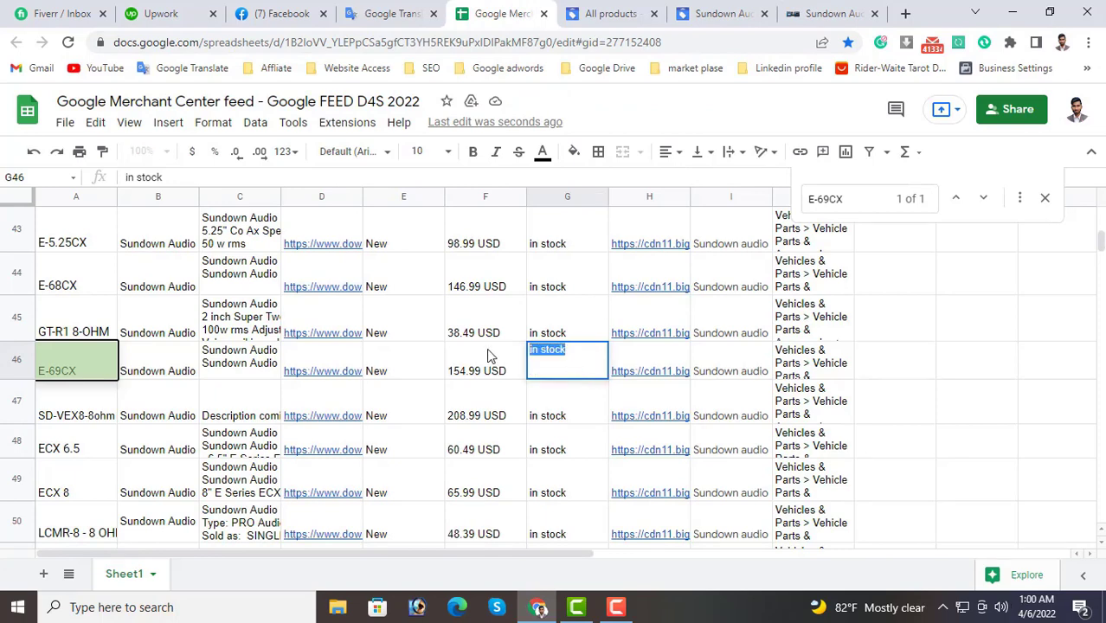
{"action": "key", "text": "ctrl+v"}
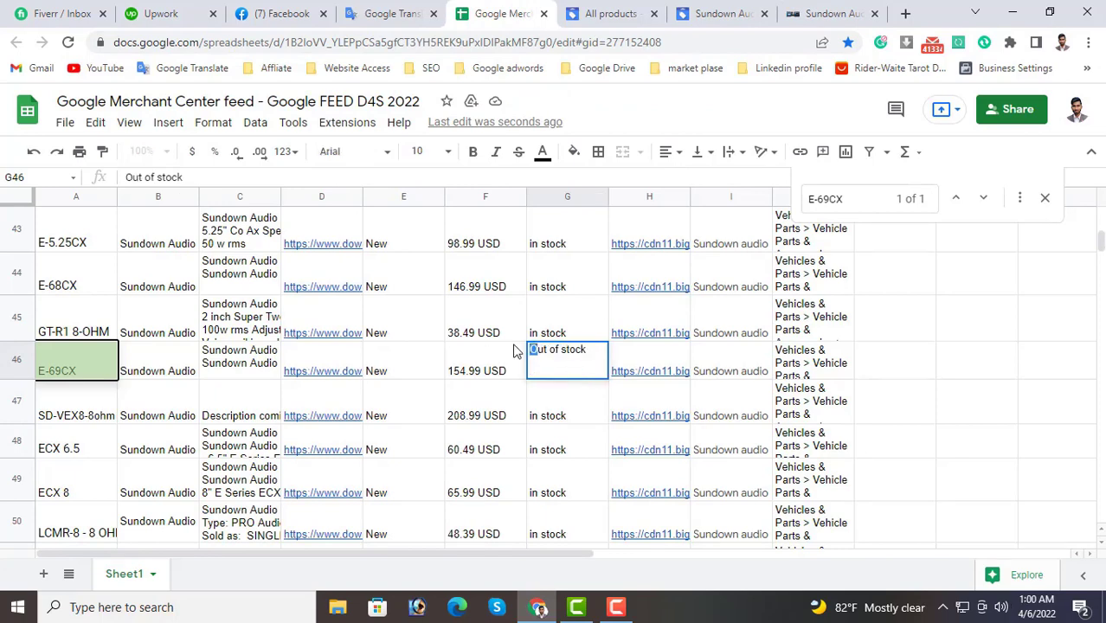
{"action": "type", "text": "o"}
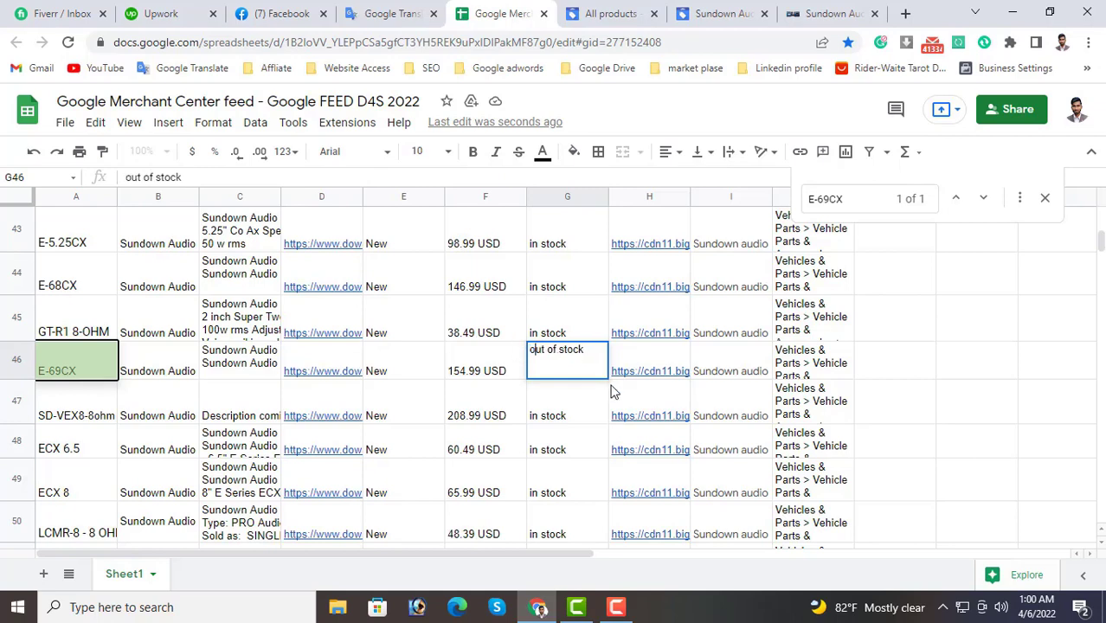
{"action": "left_click", "coordinate": [658, 352]}
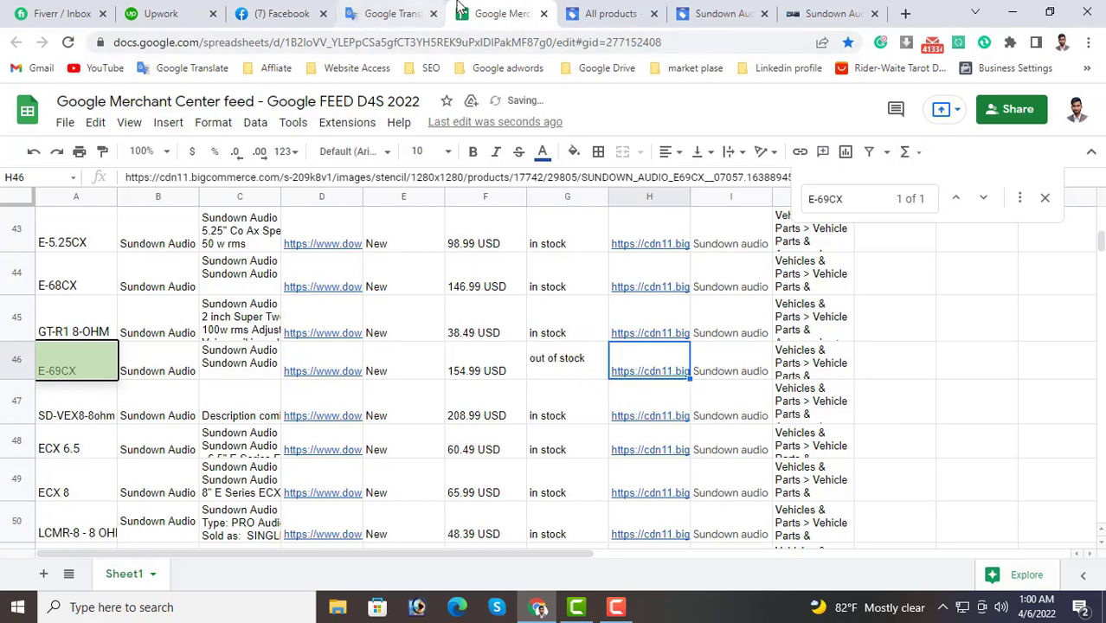
Look through the Merchant Center product list for other items whose status is disapproved or invalid.
{"action": "left_click", "coordinate": [605, 13]}
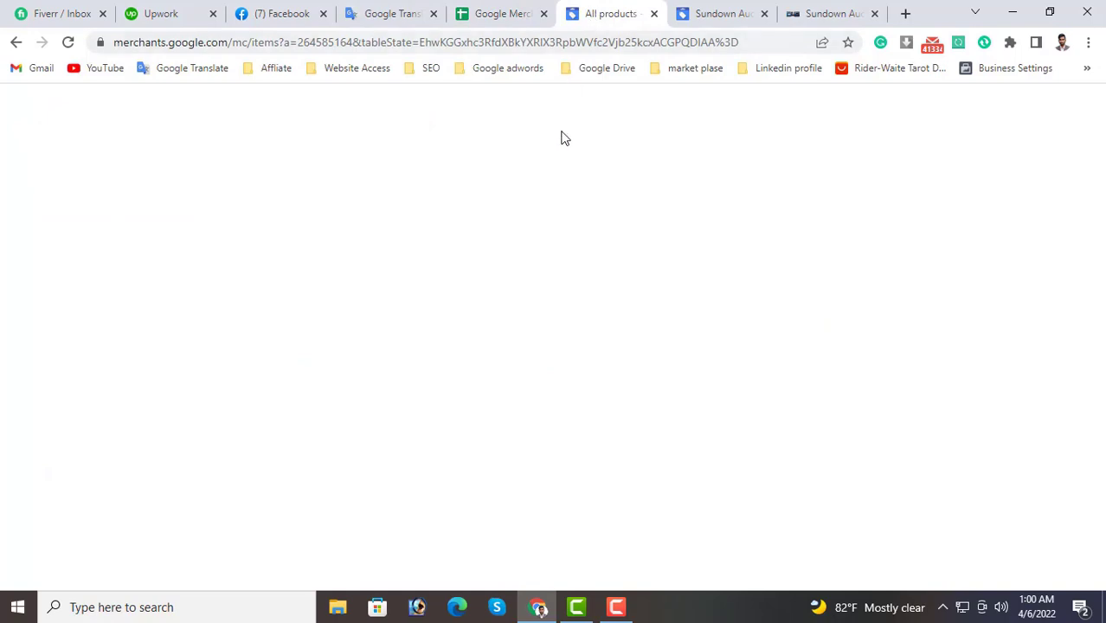
{"action": "scroll", "coordinate": [826, 311], "scroll_direction": "up", "scroll_amount": 10}
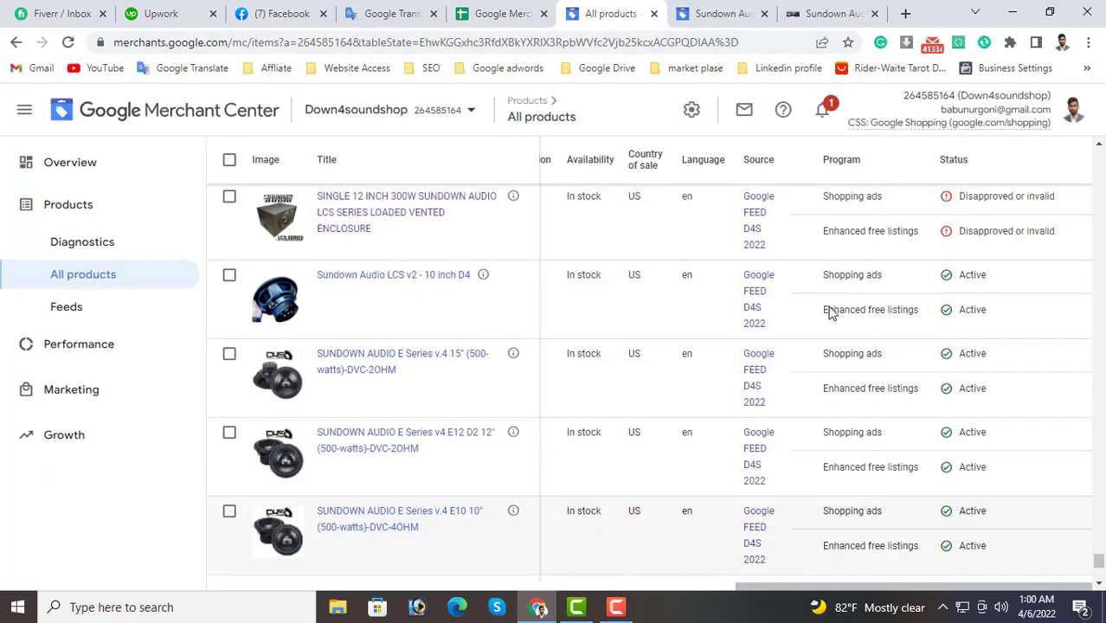
{"action": "scroll", "coordinate": [826, 312], "scroll_direction": "up", "scroll_amount": 10}
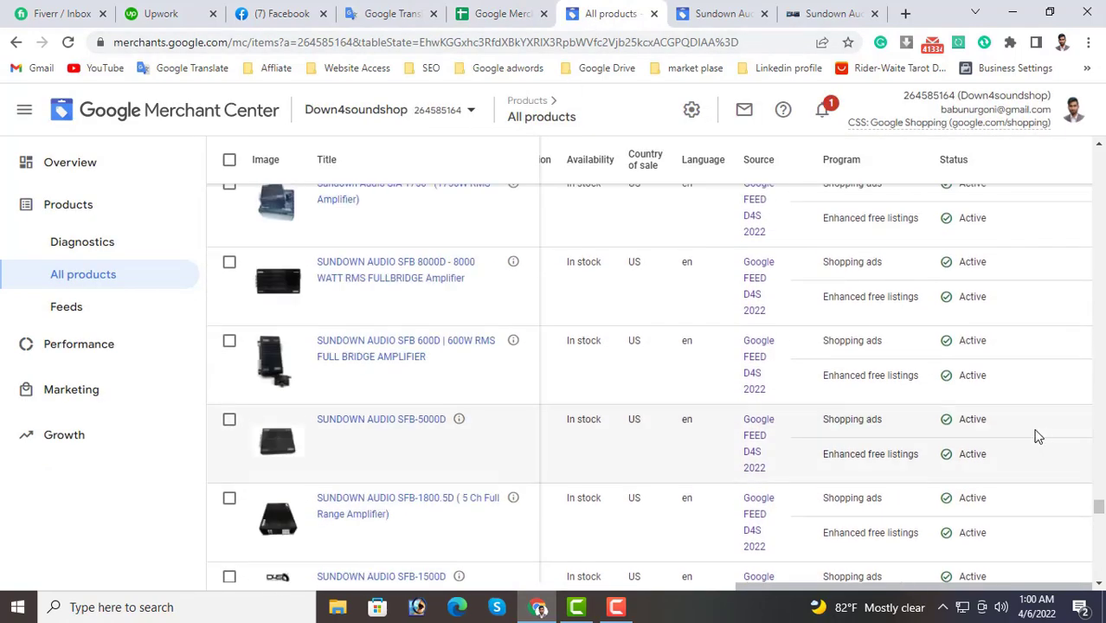
{"action": "scroll", "coordinate": [925, 418], "scroll_direction": "up", "scroll_amount": 10}
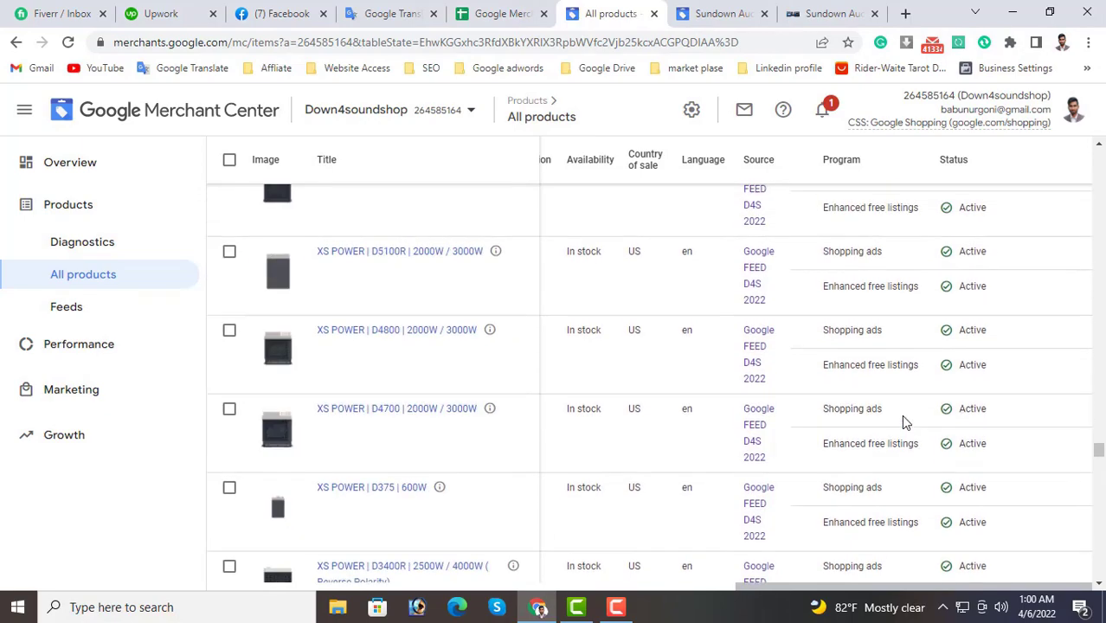
{"action": "scroll", "coordinate": [901, 414], "scroll_direction": "up", "scroll_amount": 10}
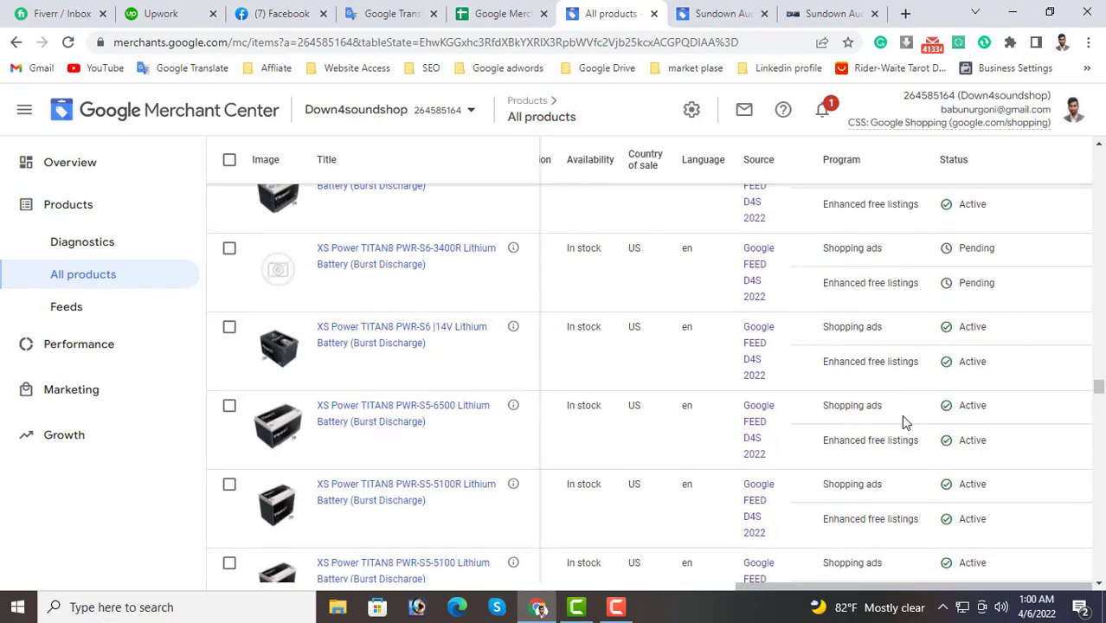
{"action": "scroll", "coordinate": [917, 415], "scroll_direction": "up", "scroll_amount": 4}
{"action": "scroll", "coordinate": [967, 430], "scroll_direction": "down", "scroll_amount": 4}
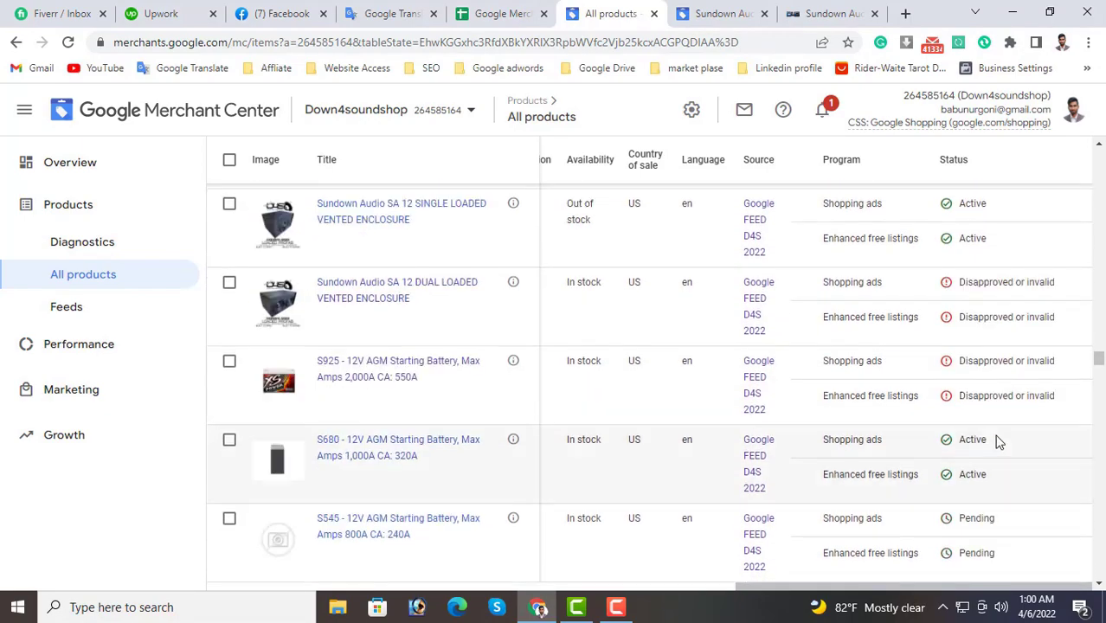
{"action": "double_click", "coordinate": [986, 360]}
{"action": "scroll", "coordinate": [915, 316], "scroll_direction": "up", "scroll_amount": 15}
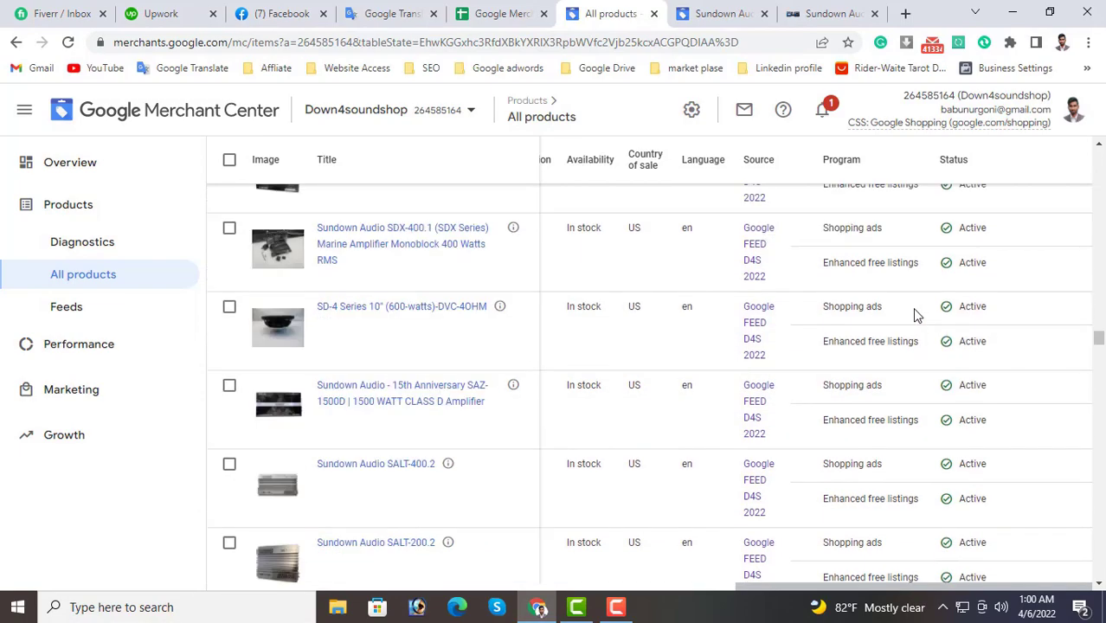
{"action": "scroll", "coordinate": [915, 315], "scroll_direction": "up", "scroll_amount": 15}
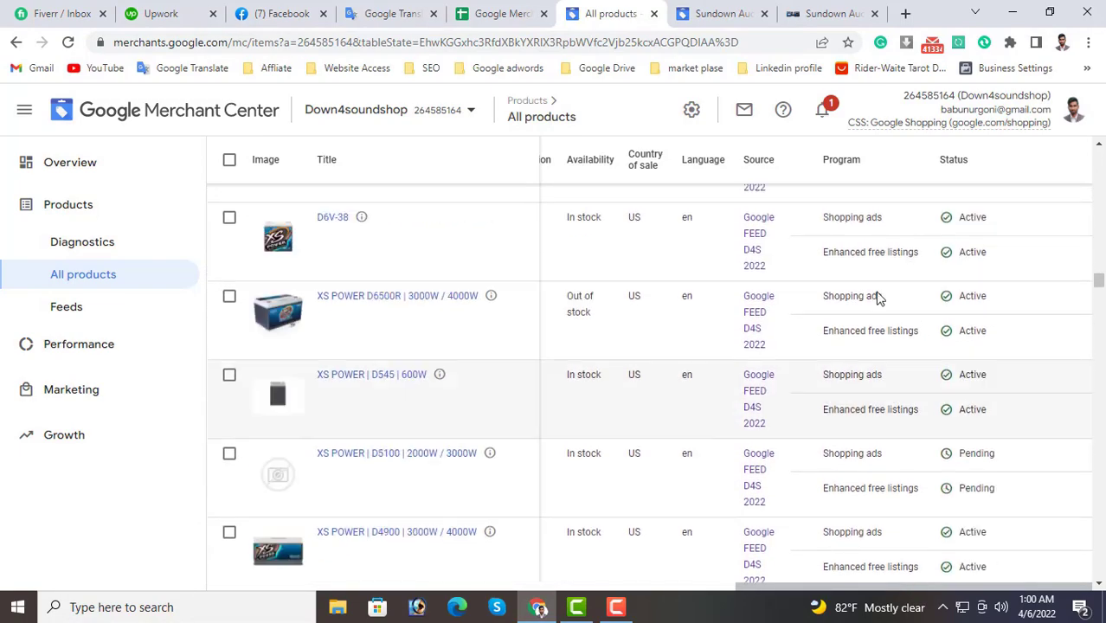
{"action": "scroll", "coordinate": [878, 297], "scroll_direction": "down", "scroll_amount": 15}
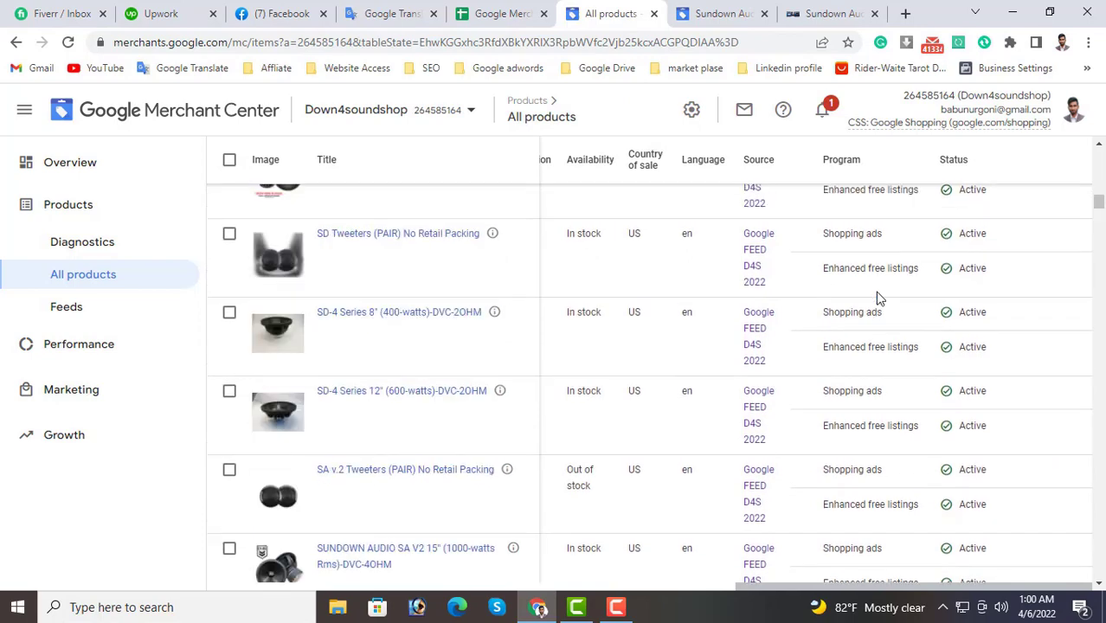
Open the Google FEED D4S 2022 feed, review the item issues in Diagnostics, and return to the feeds list.
{"action": "left_click", "coordinate": [86, 315]}
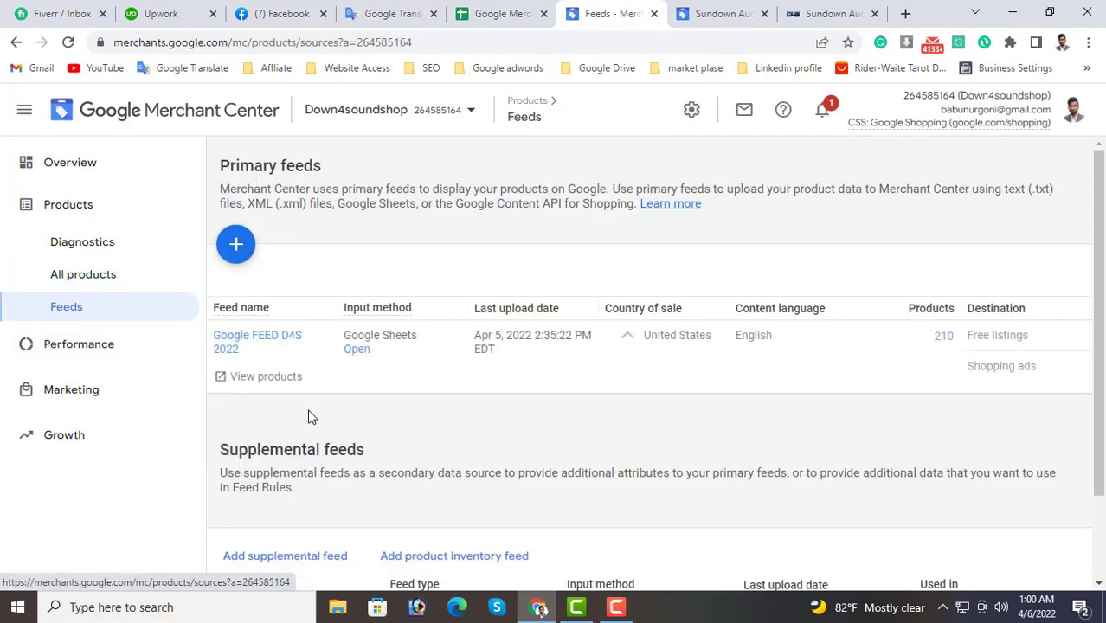
{"action": "left_click", "coordinate": [256, 344]}
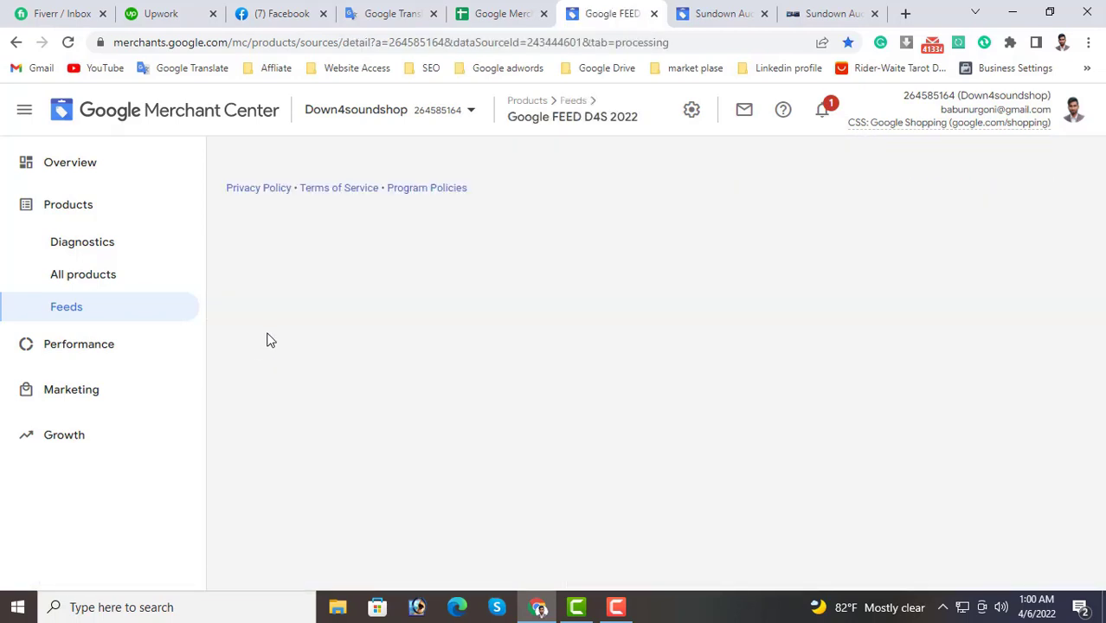
{"action": "left_click", "coordinate": [85, 213]}
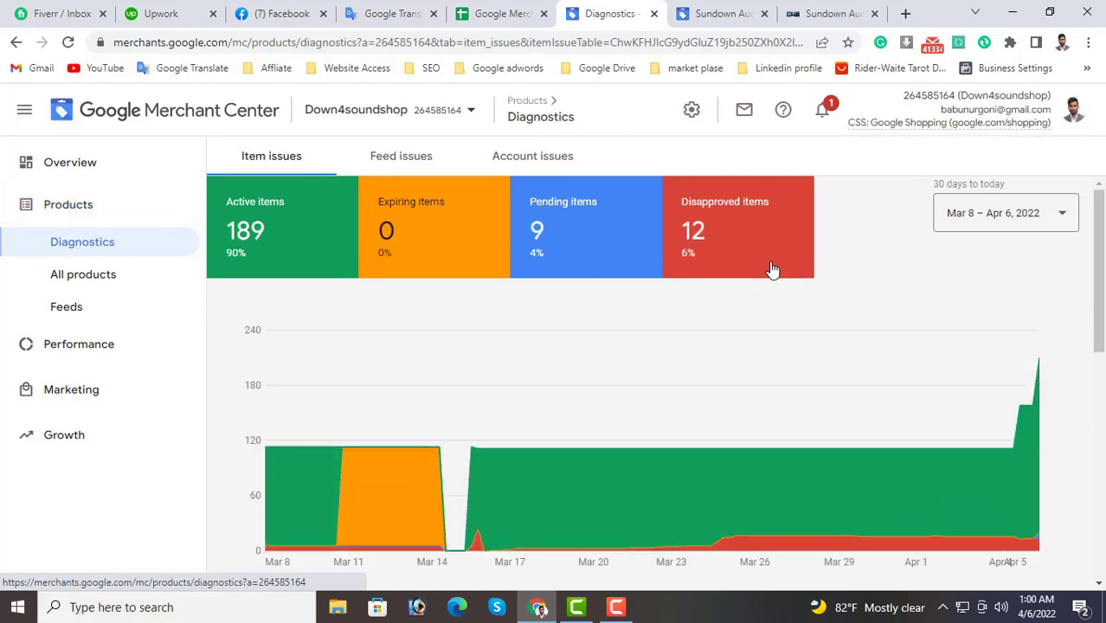
{"action": "mouse_move", "coordinate": [770, 267]}
{"action": "left_click", "coordinate": [116, 321]}
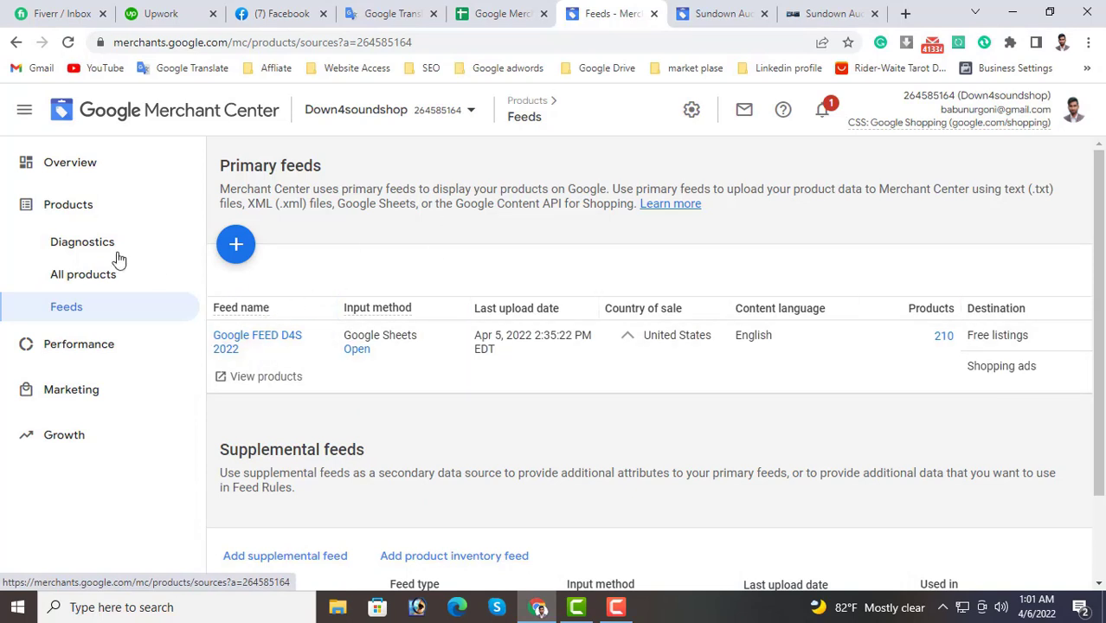
Open the Google FEED D4S 2022 feed and check the active and disapproved item counts in Diagnostics.
{"action": "left_click", "coordinate": [256, 342]}
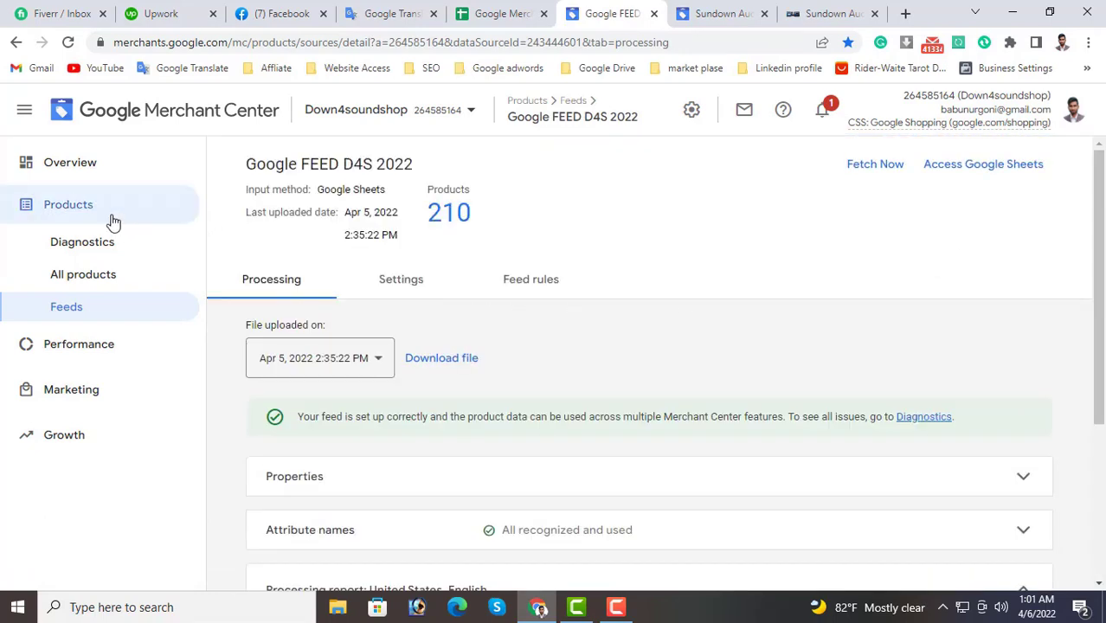
{"action": "left_click", "coordinate": [111, 230]}
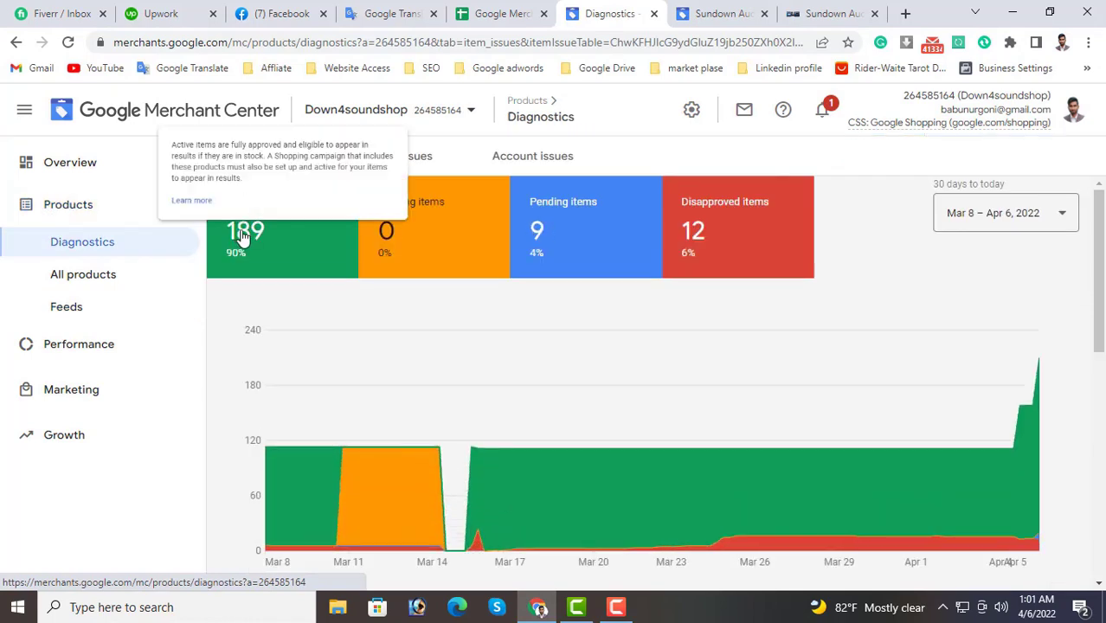
{"action": "mouse_move", "coordinate": [761, 255]}
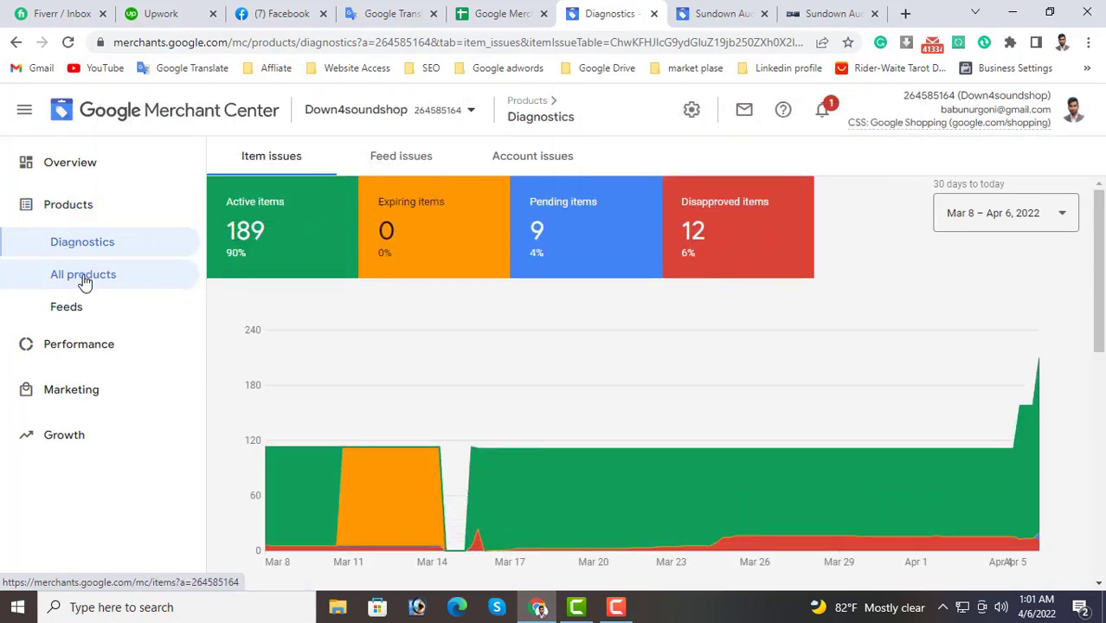
Fetch the Google FEED D4S 2022 feed from Google Sheets to upload the corrected product data.
{"action": "left_click", "coordinate": [82, 308]}
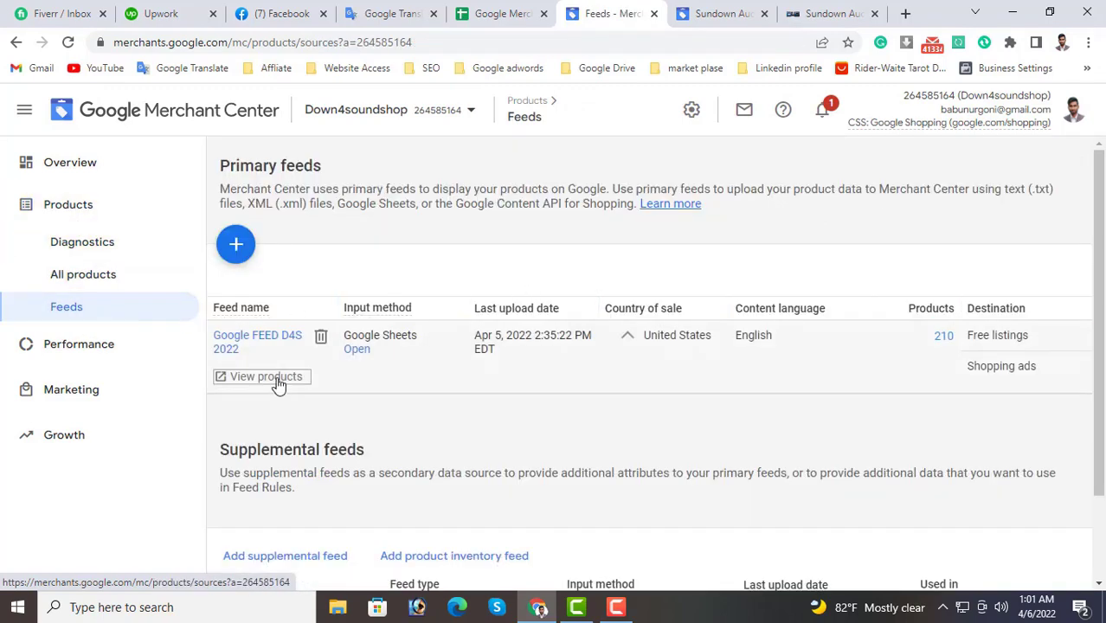
{"action": "left_click", "coordinate": [264, 343]}
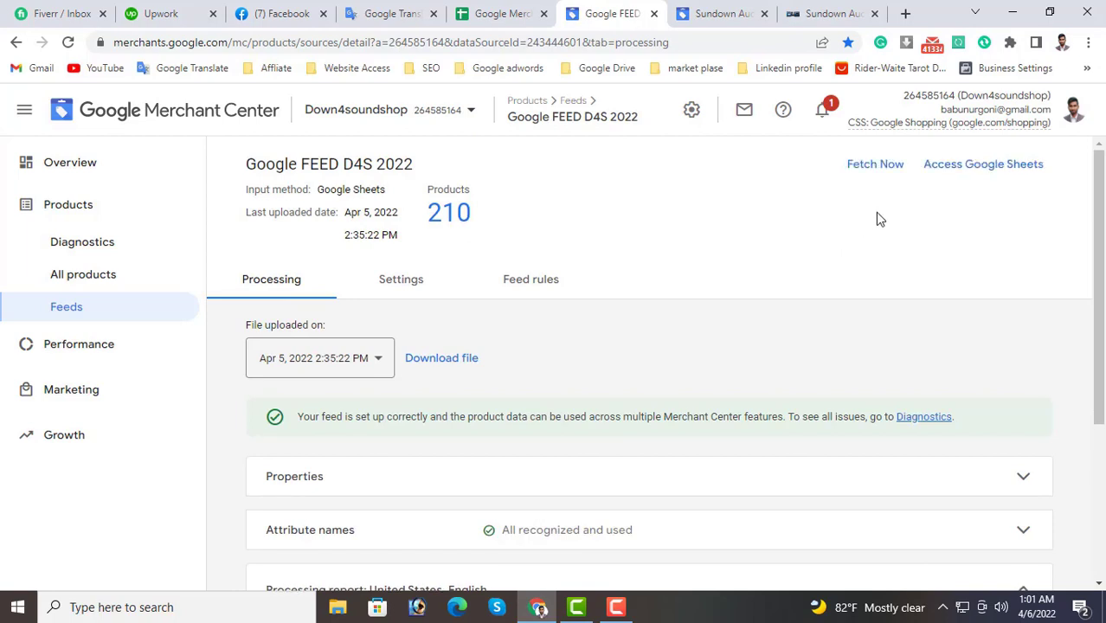
{"action": "left_click", "coordinate": [867, 176]}
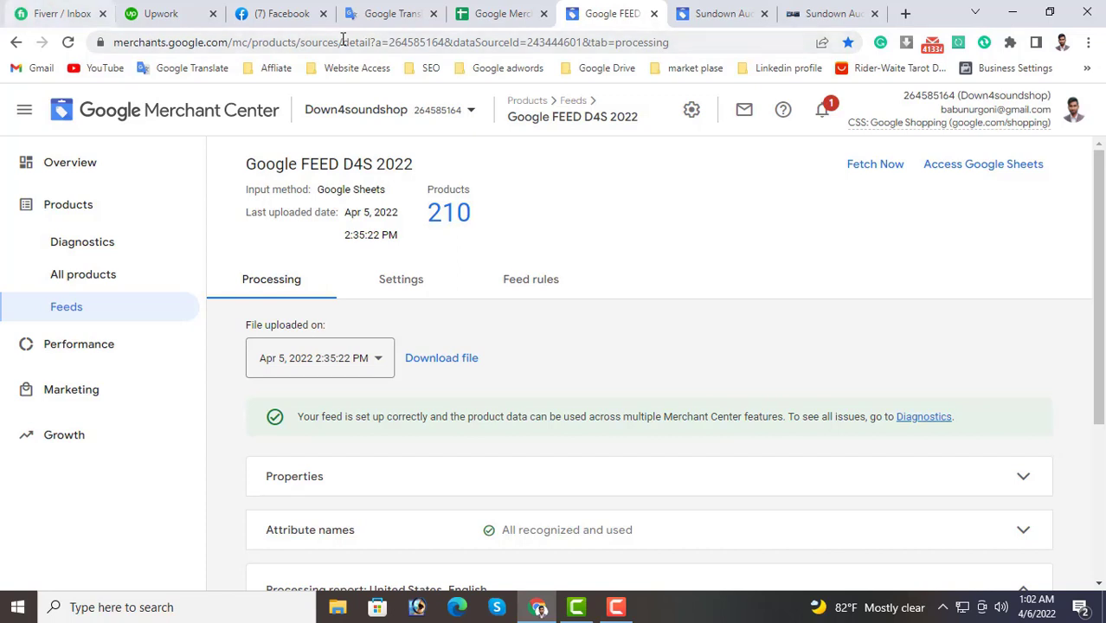
{"action": "left_click", "coordinate": [878, 166]}
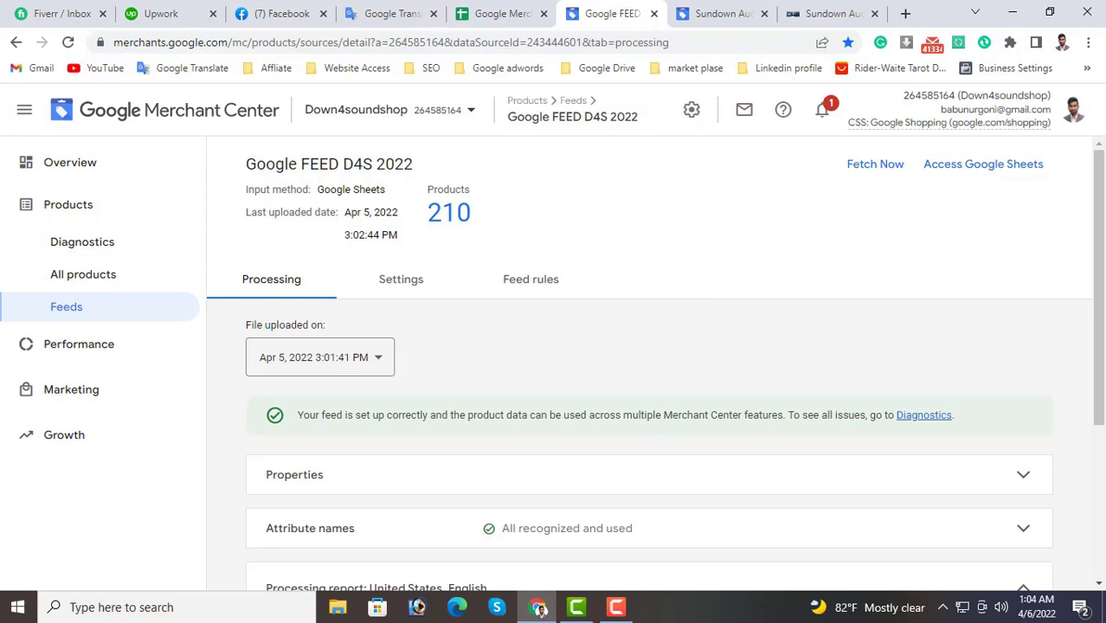
Check the item issues in Diagnostics and the product list following the feed fetch.
{"action": "left_click", "coordinate": [118, 208]}
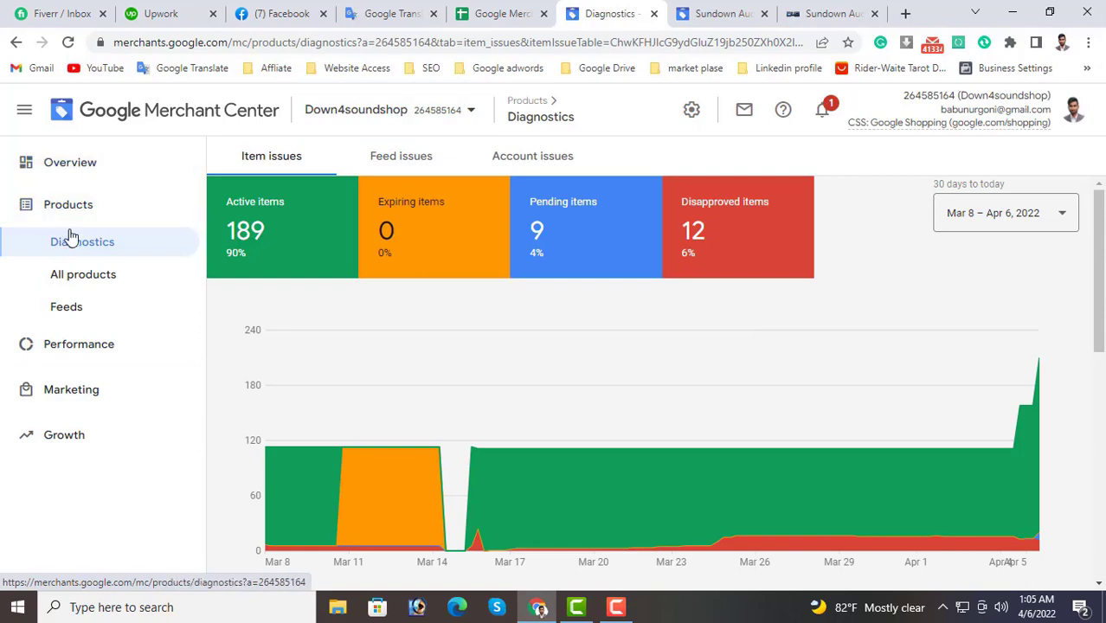
{"action": "left_click", "coordinate": [98, 242]}
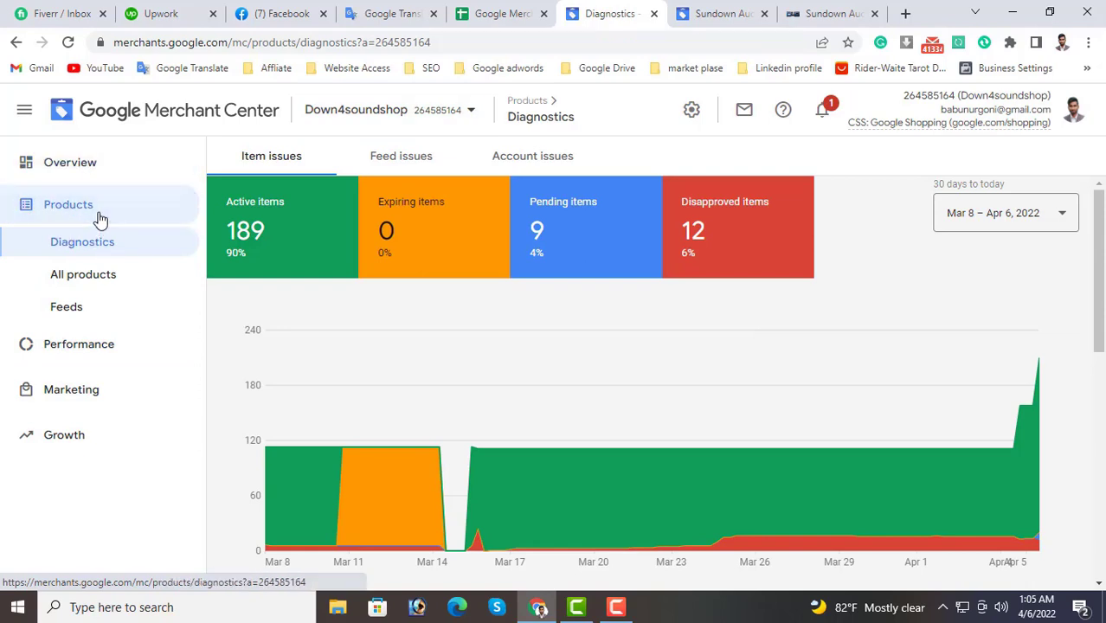
{"action": "left_click", "coordinate": [82, 284]}
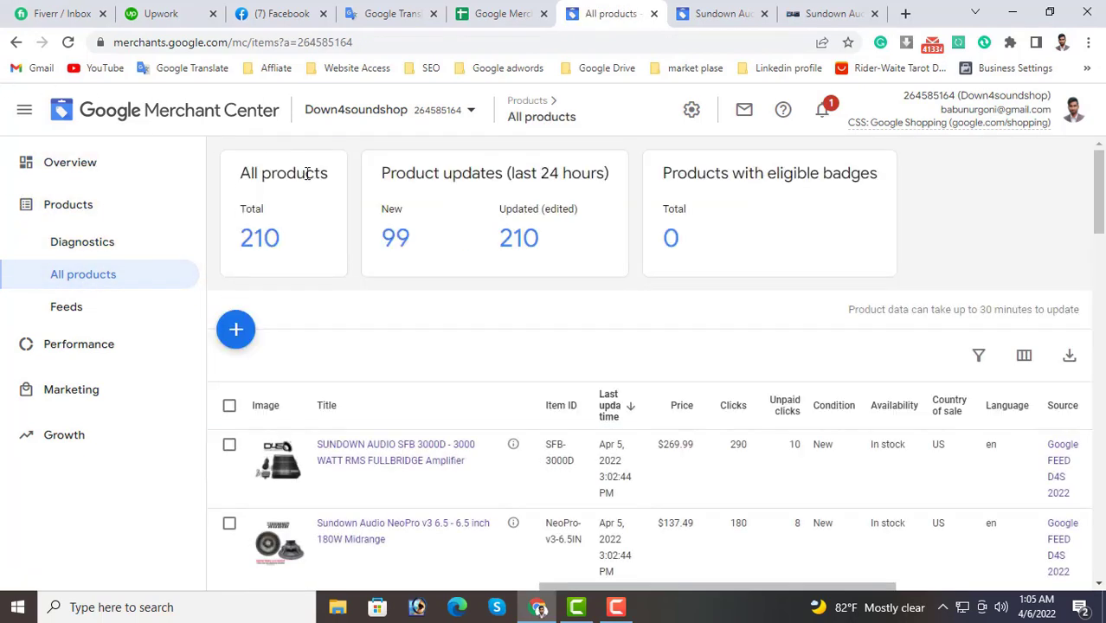
{"action": "left_click", "coordinate": [95, 249]}
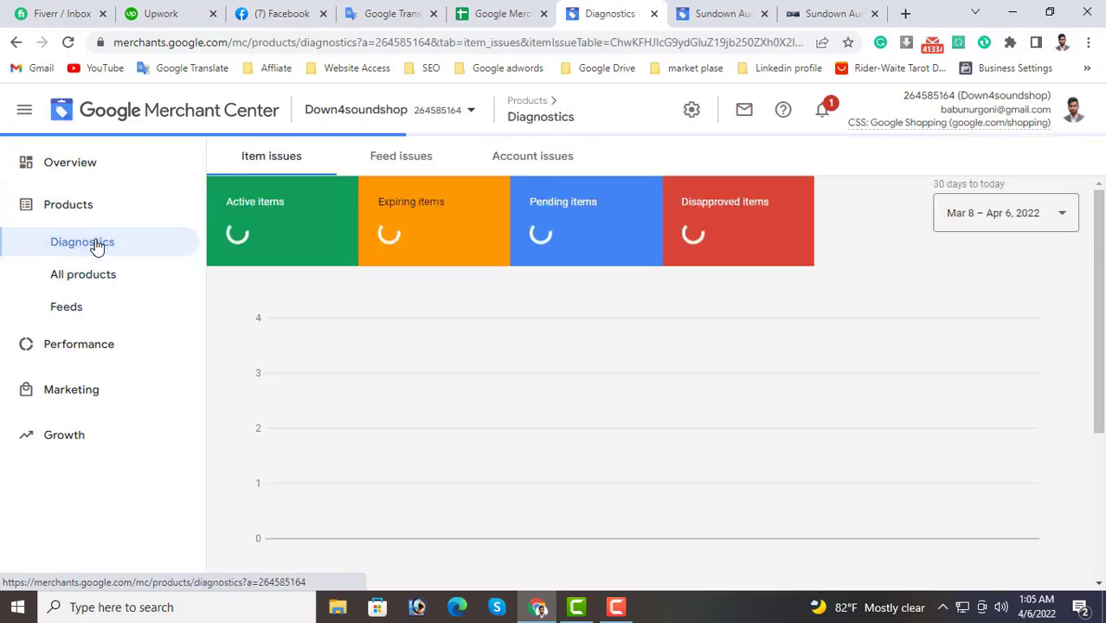
Reopen the Google FEED D4S 2022 feed and fetch its data from Google Sheets again.
{"action": "left_click", "coordinate": [99, 312]}
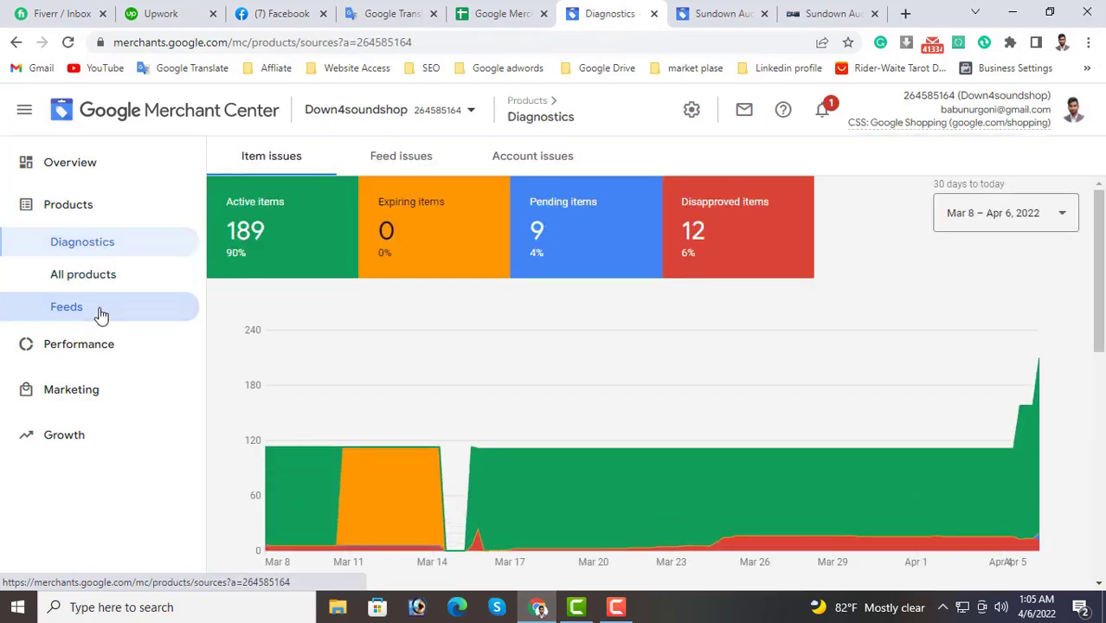
{"action": "left_click", "coordinate": [247, 346]}
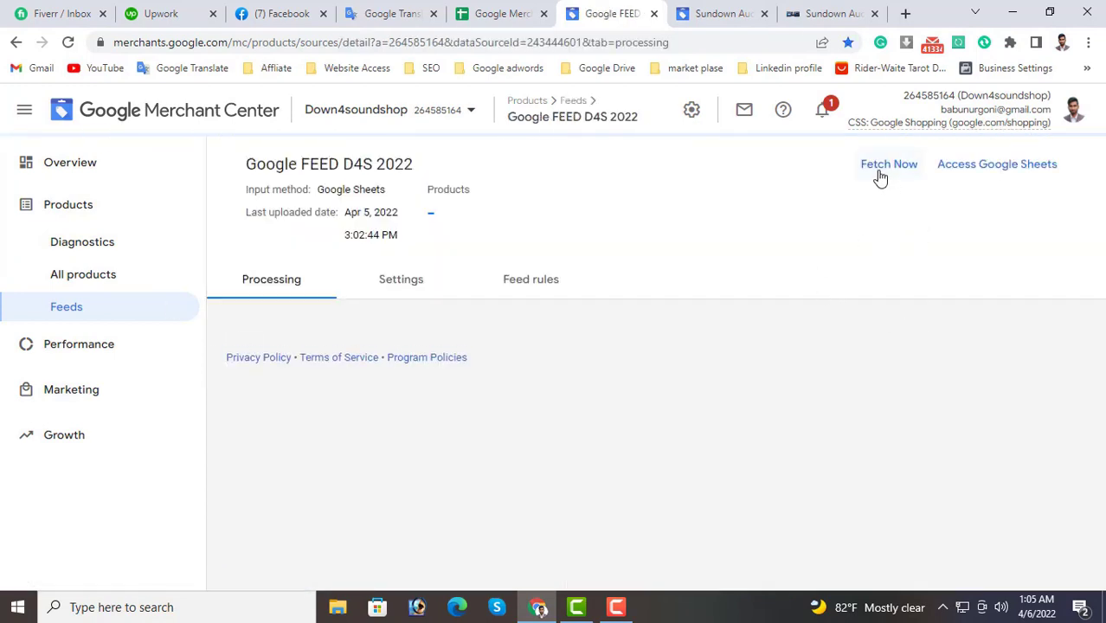
{"action": "left_click", "coordinate": [876, 168]}
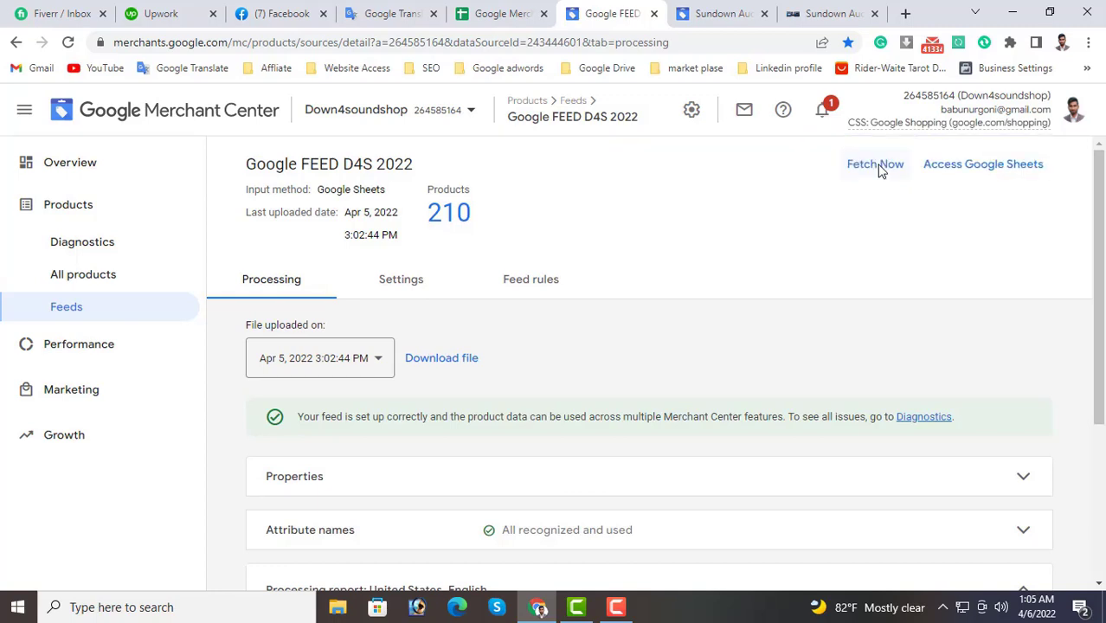
{"action": "left_click", "coordinate": [879, 169]}
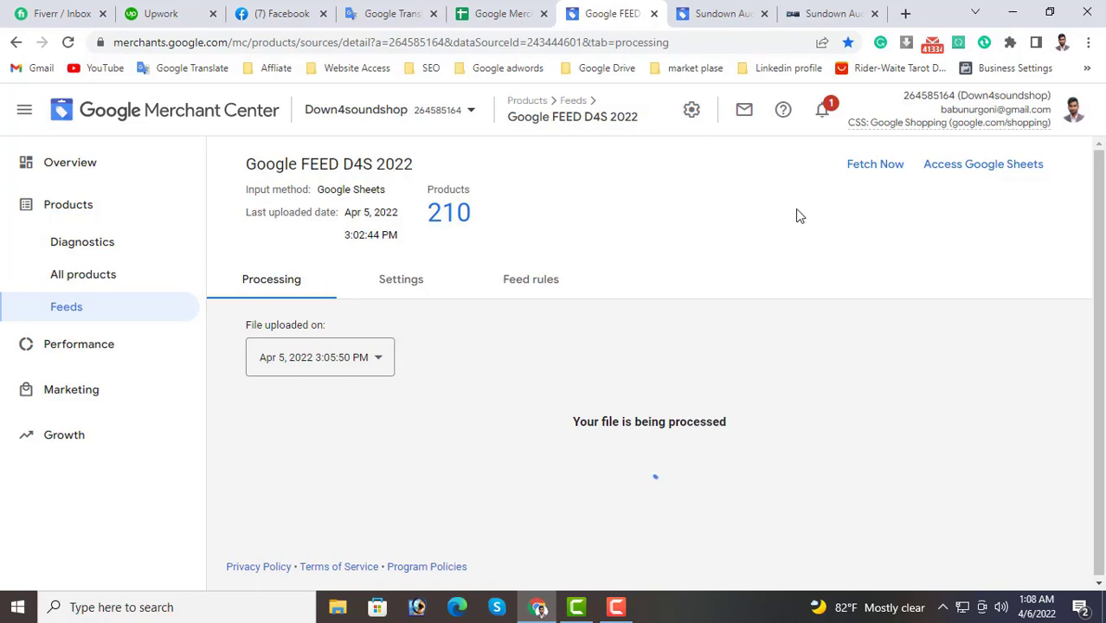
{"action": "left_click", "coordinate": [863, 170]}
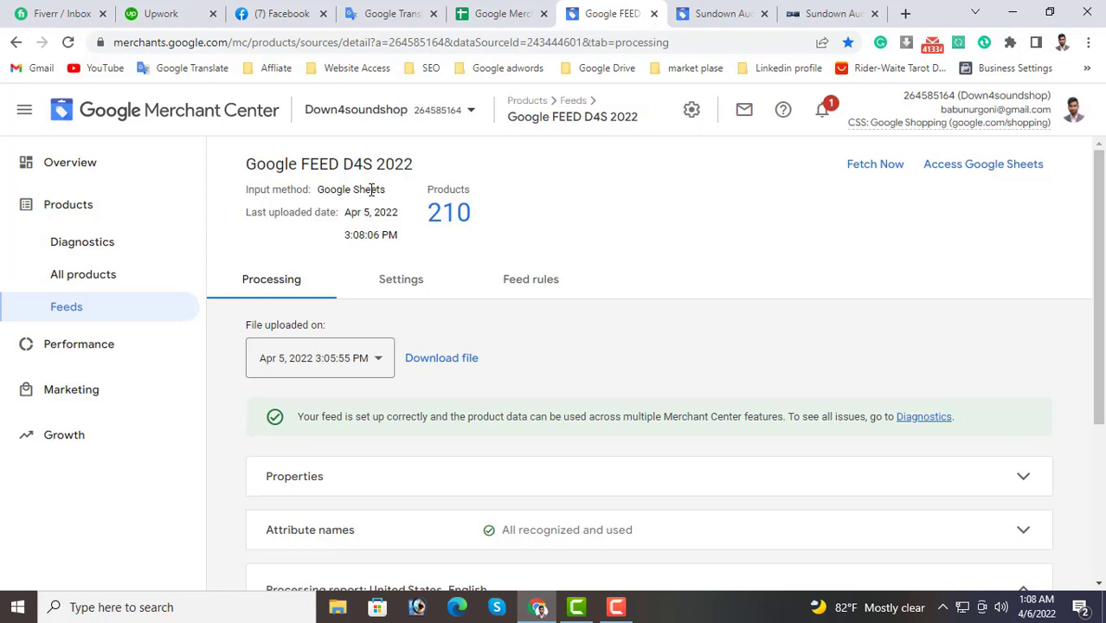
Reload Diagnostics and examine the item status counts and the list of item issues with their affected items.
{"action": "left_click", "coordinate": [158, 205]}
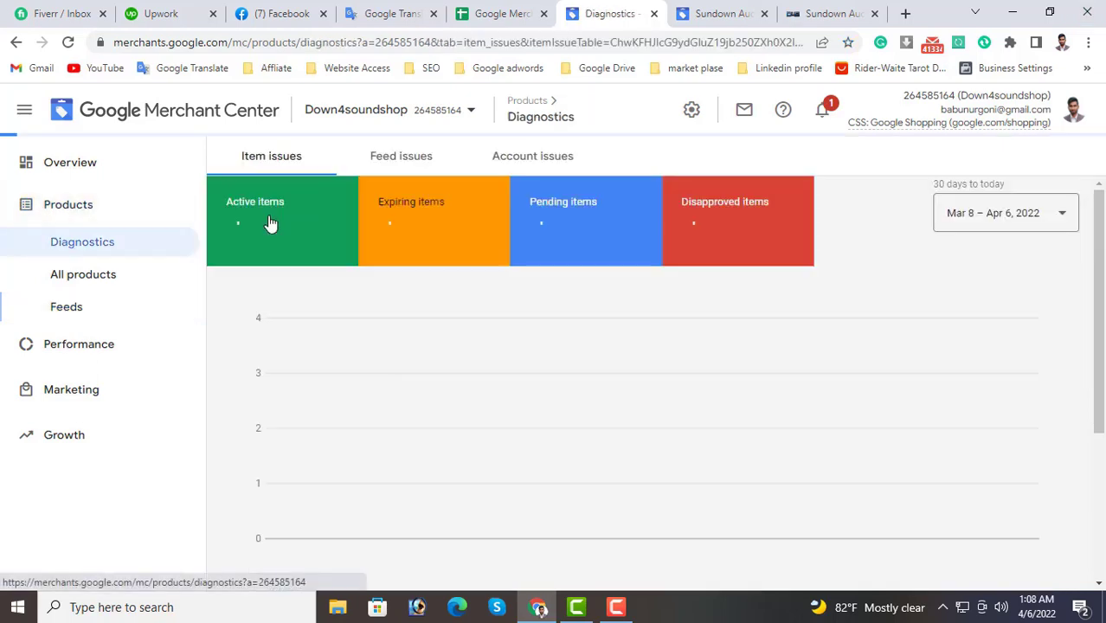
{"action": "mouse_move", "coordinate": [232, 225]}
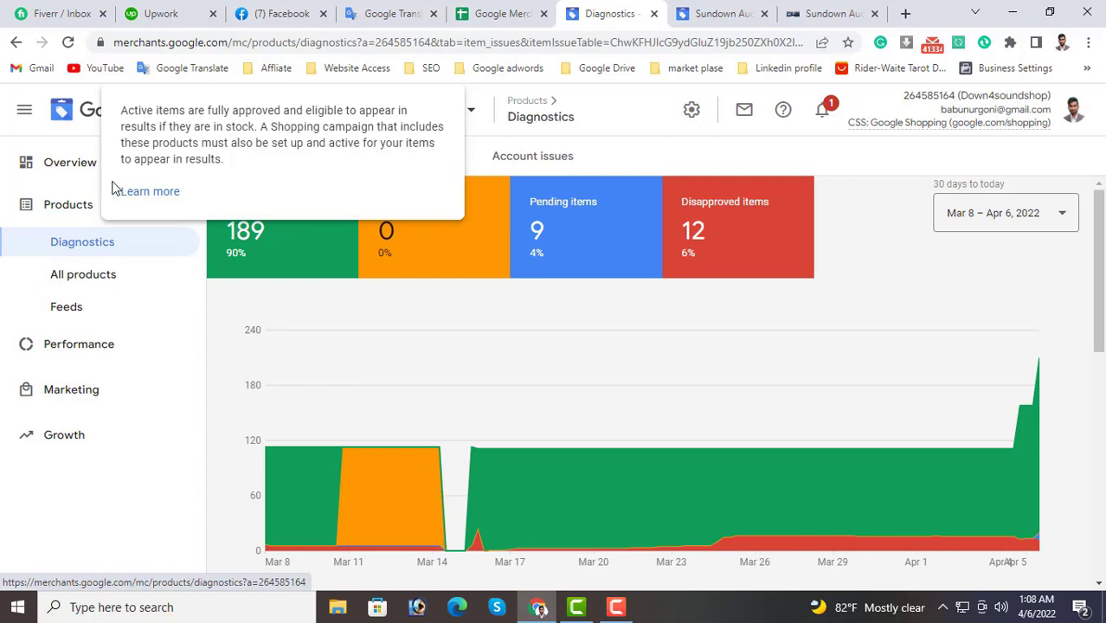
{"action": "left_click", "coordinate": [67, 42]}
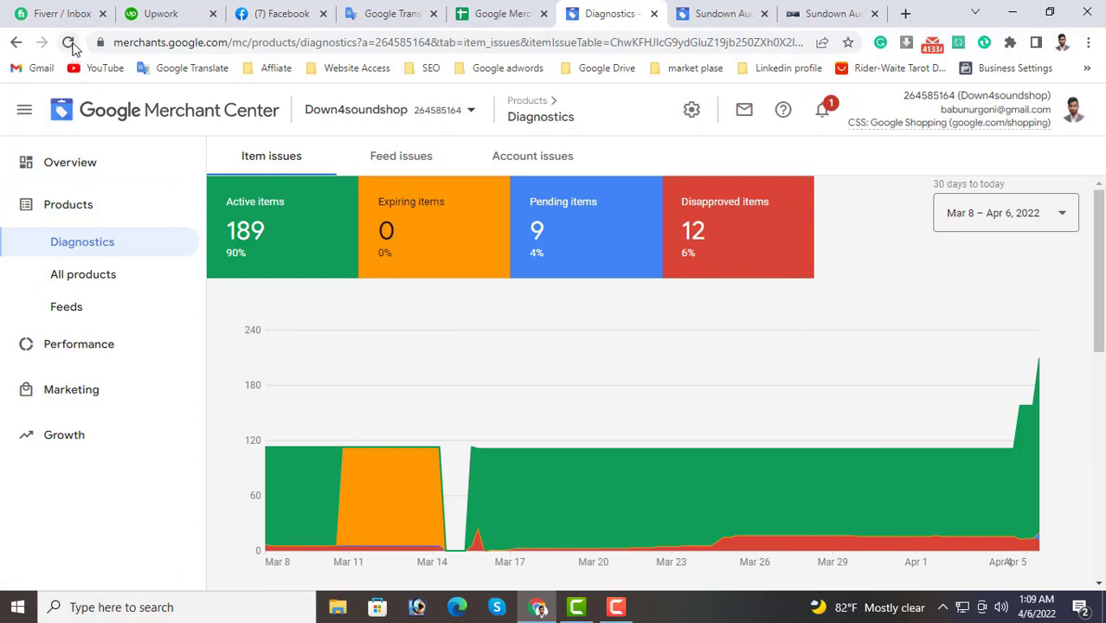
{"action": "left_click", "coordinate": [70, 43]}
{"action": "scroll", "coordinate": [520, 424], "scroll_direction": "down", "scroll_amount": 5}
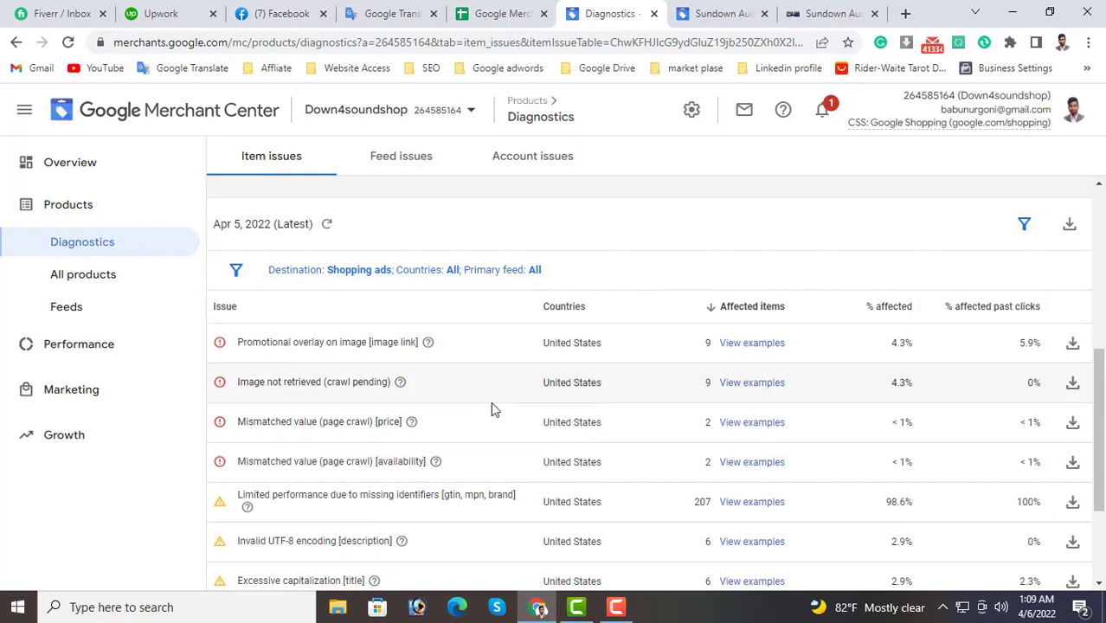
{"action": "scroll", "coordinate": [490, 401], "scroll_direction": "down", "scroll_amount": 1}
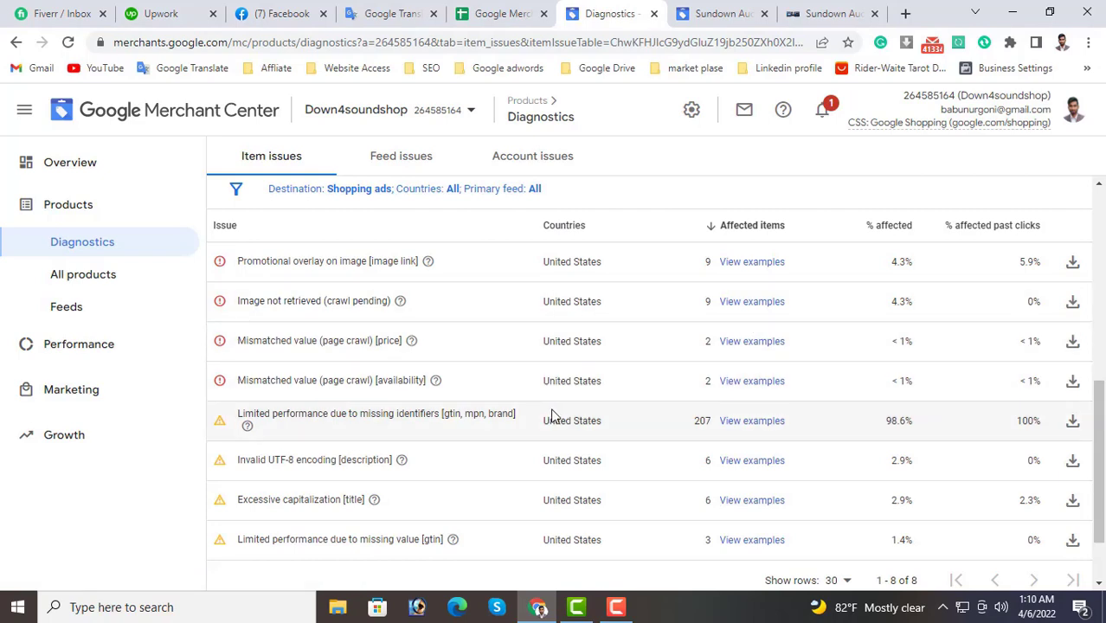
{"action": "scroll", "coordinate": [554, 417], "scroll_direction": "down", "scroll_amount": 1}
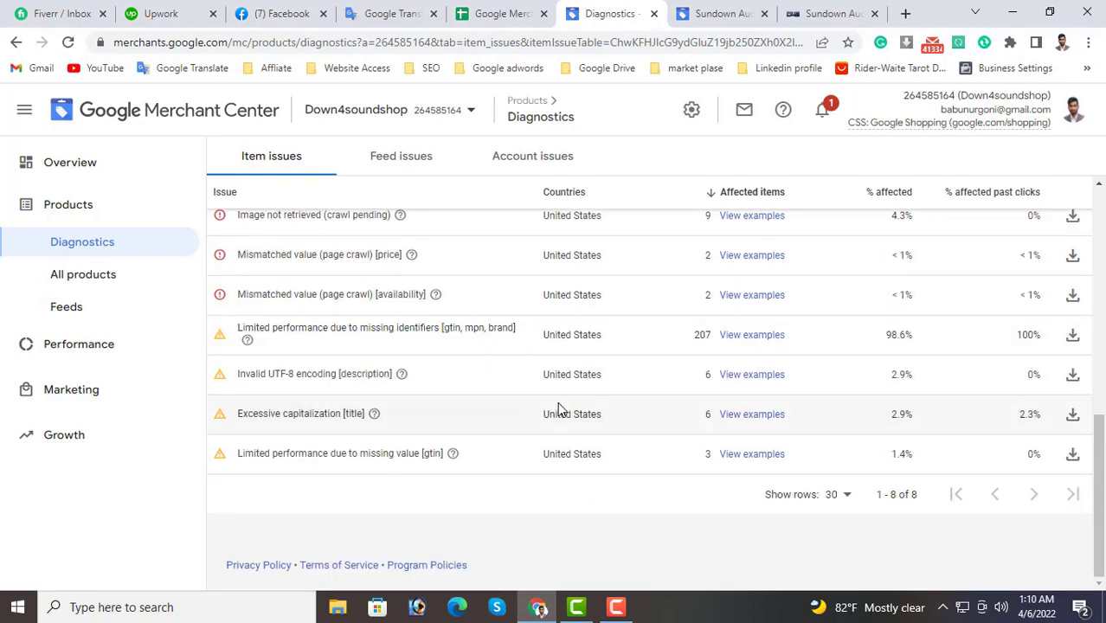
{"action": "scroll", "coordinate": [560, 408], "scroll_direction": "up", "scroll_amount": 3}
{"action": "scroll", "coordinate": [564, 406], "scroll_direction": "up", "scroll_amount": 2}
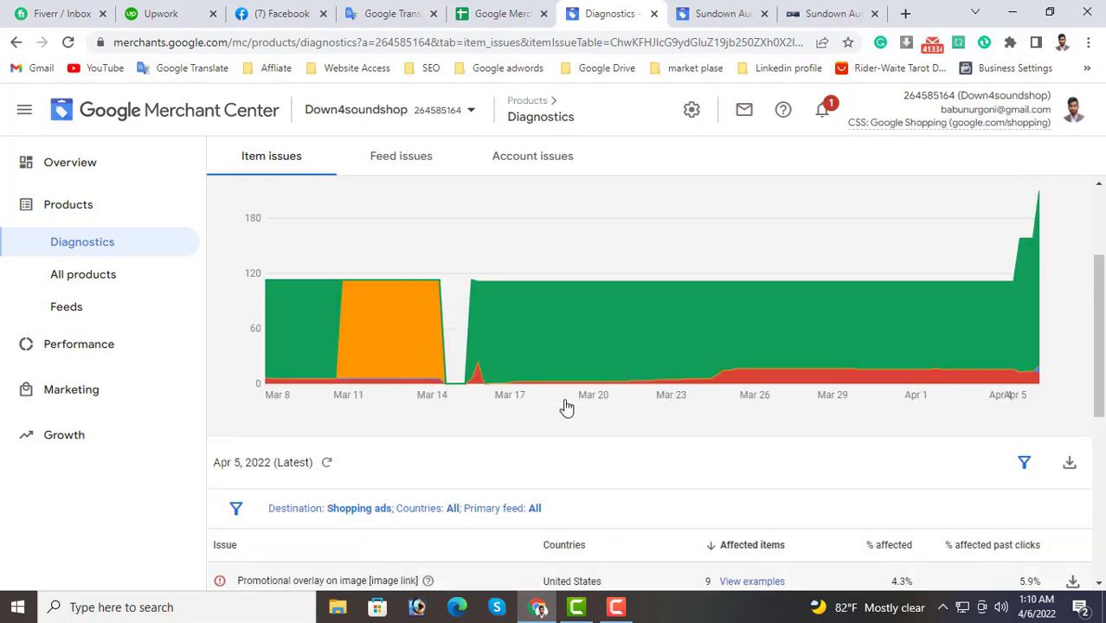
{"action": "scroll", "coordinate": [567, 407], "scroll_direction": "up", "scroll_amount": 2}
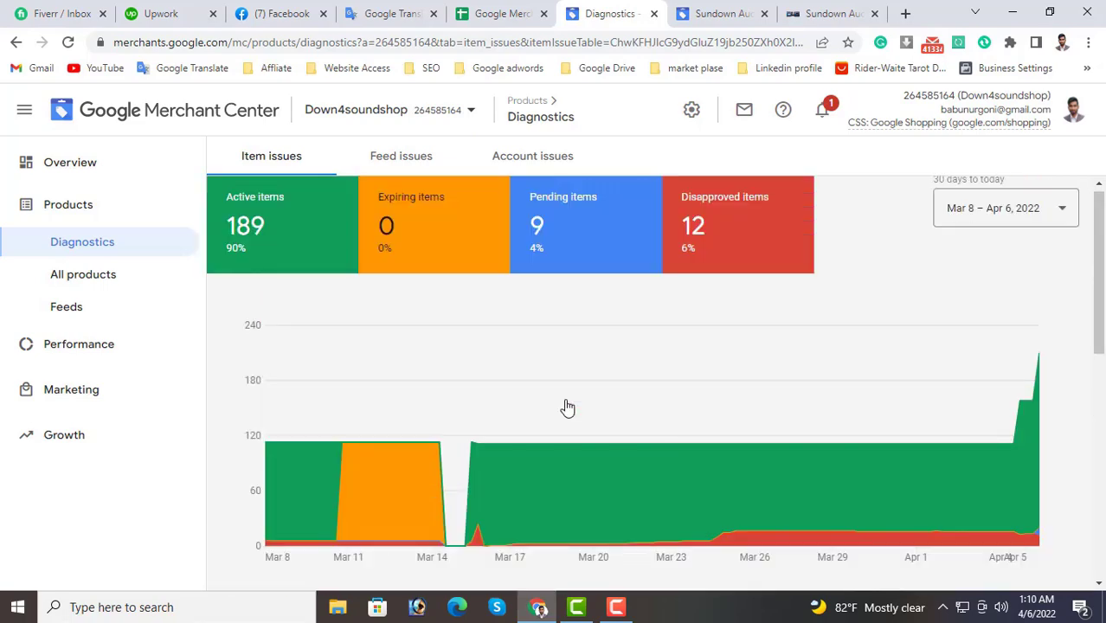
{"action": "scroll", "coordinate": [567, 407], "scroll_direction": "up", "scroll_amount": 1}
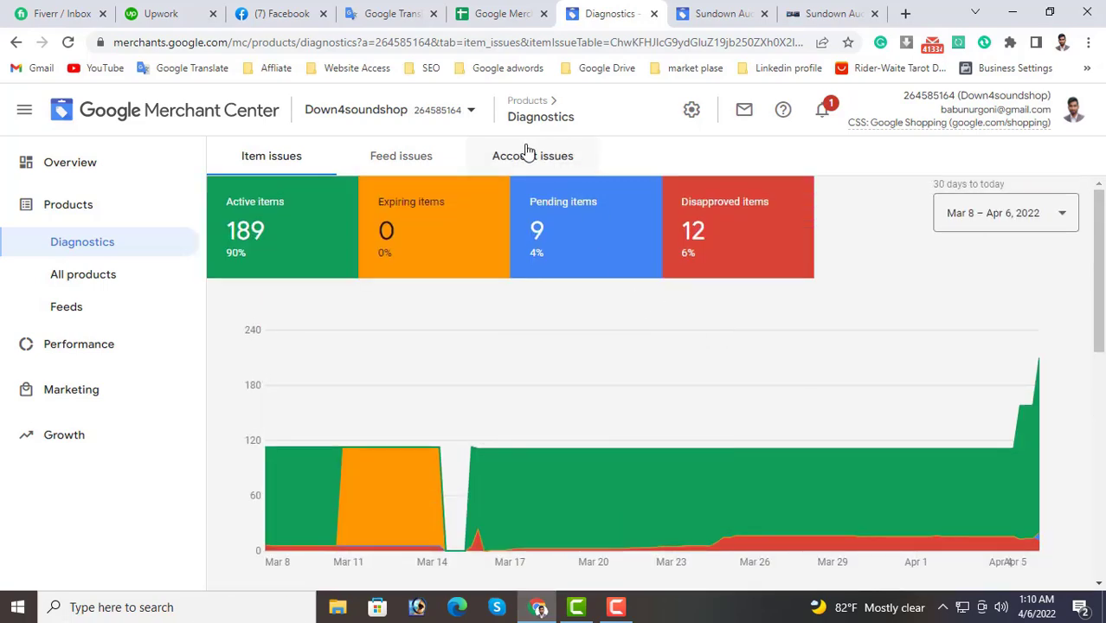
Check the account issues and feed issues in Diagnostics, then return to the item issues.
{"action": "left_click", "coordinate": [505, 160]}
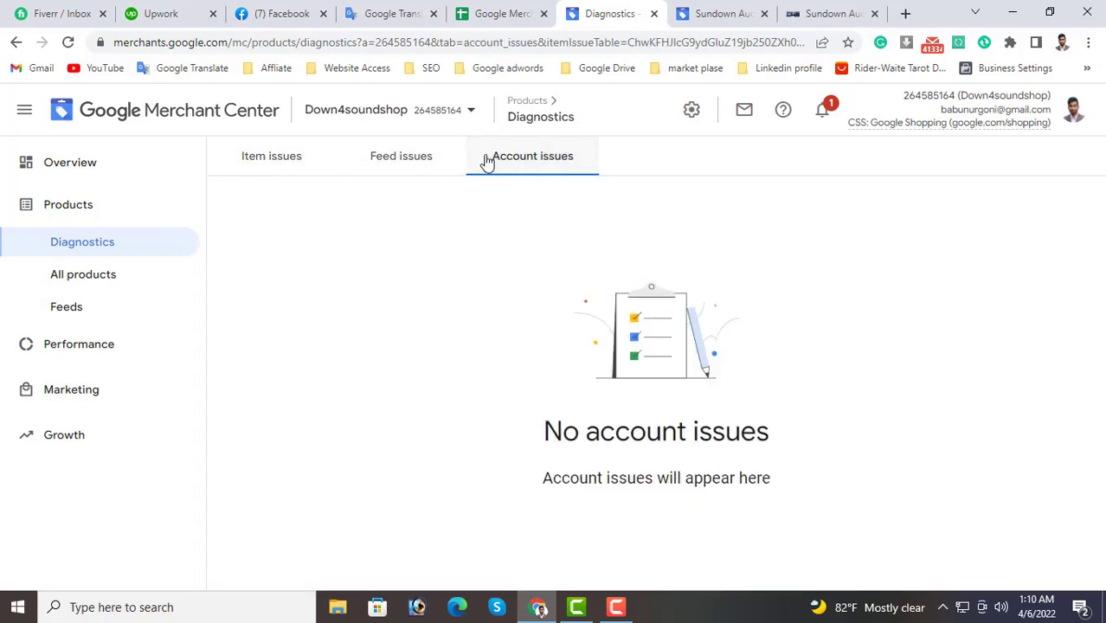
{"action": "left_click", "coordinate": [419, 162]}
{"action": "left_click", "coordinate": [288, 168]}
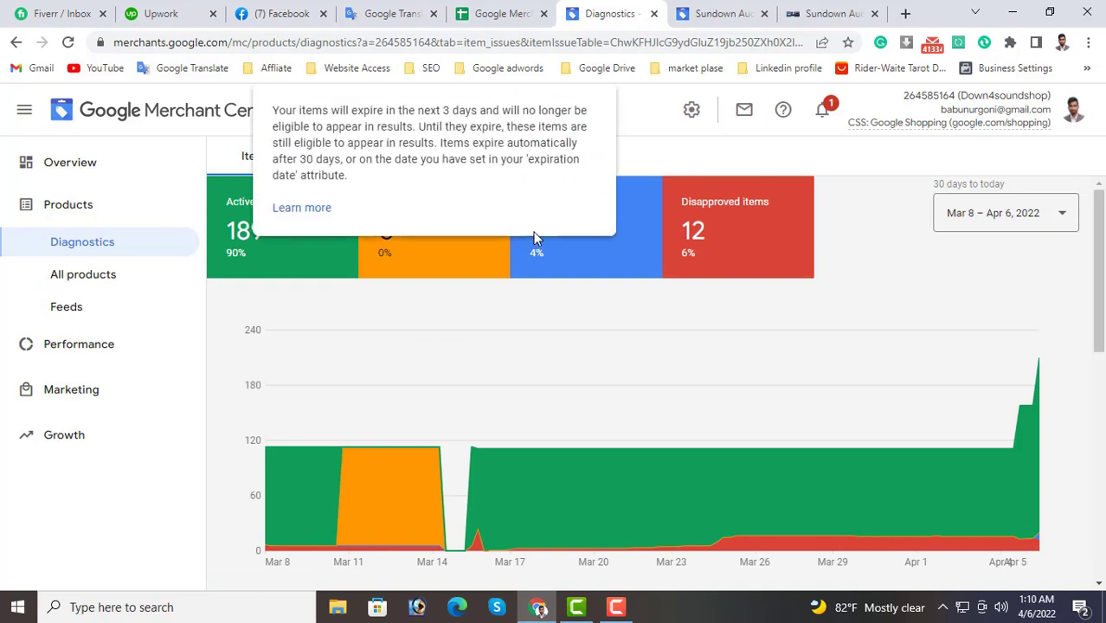
Review the product list and the account overview's feed uploads and listing charts, and return to Diagnostics.
{"action": "left_click", "coordinate": [104, 282]}
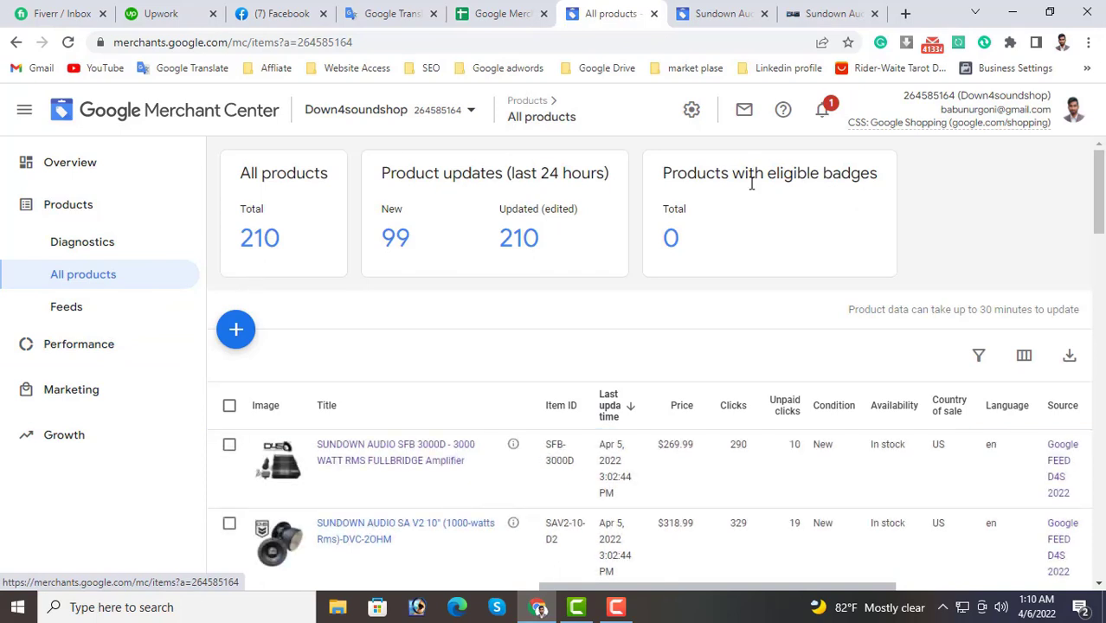
{"action": "left_click", "coordinate": [90, 173]}
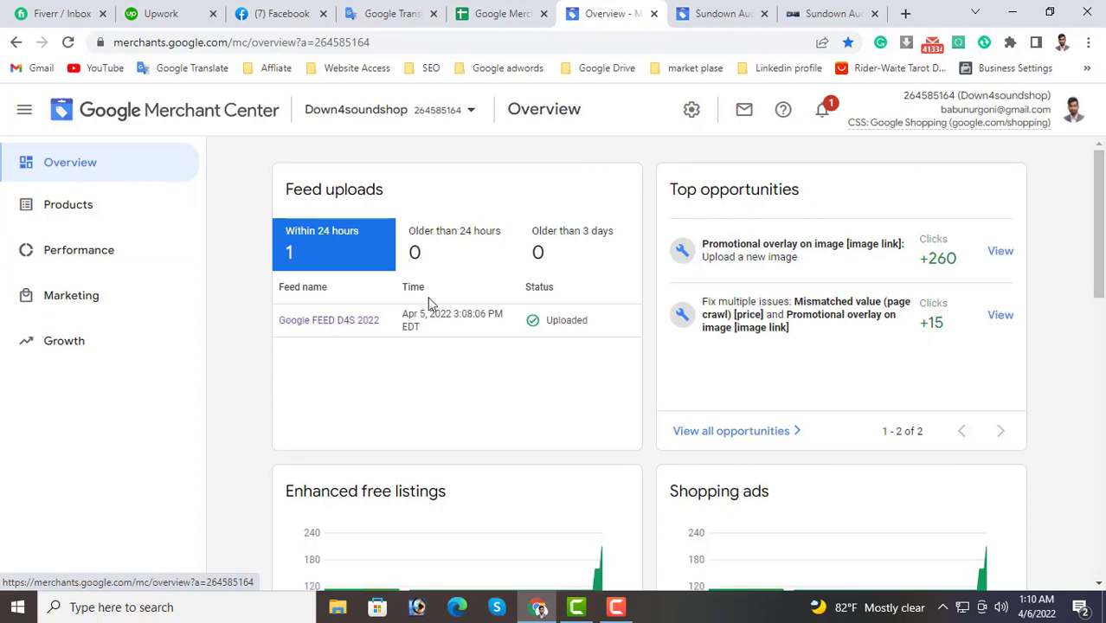
{"action": "scroll", "coordinate": [566, 463], "scroll_direction": "down", "scroll_amount": 3}
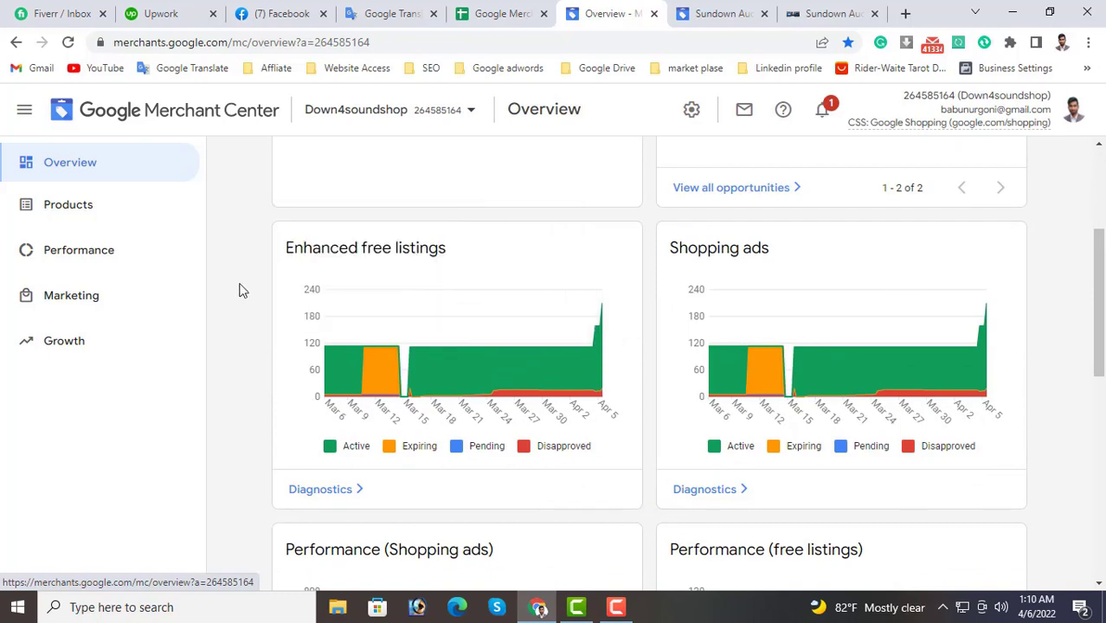
{"action": "left_click", "coordinate": [142, 216]}
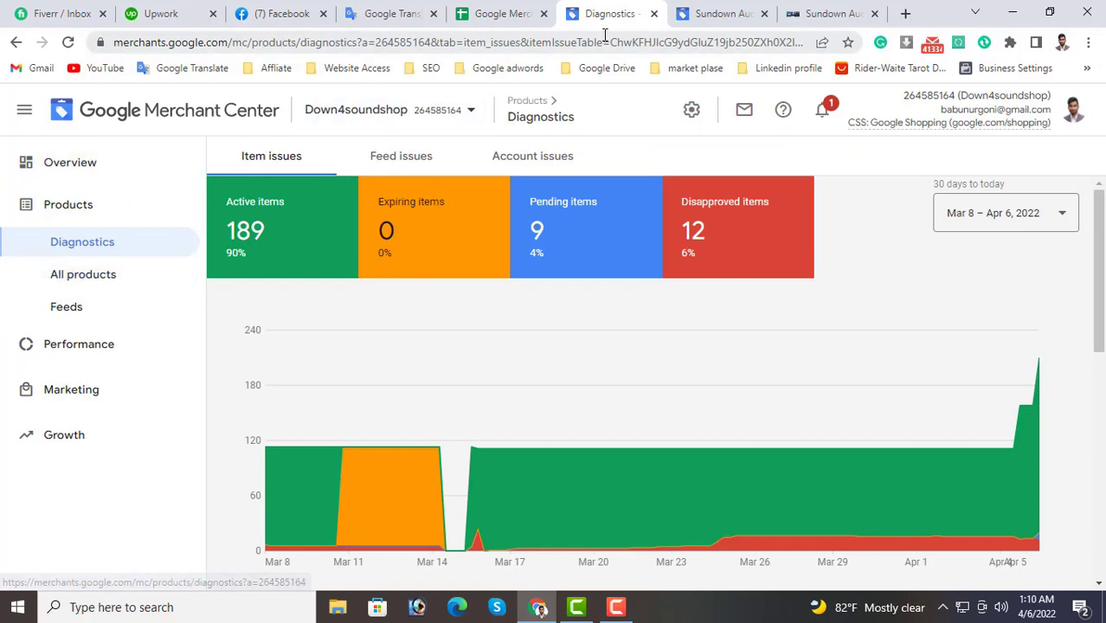
{"action": "left_click", "coordinate": [616, 606]}
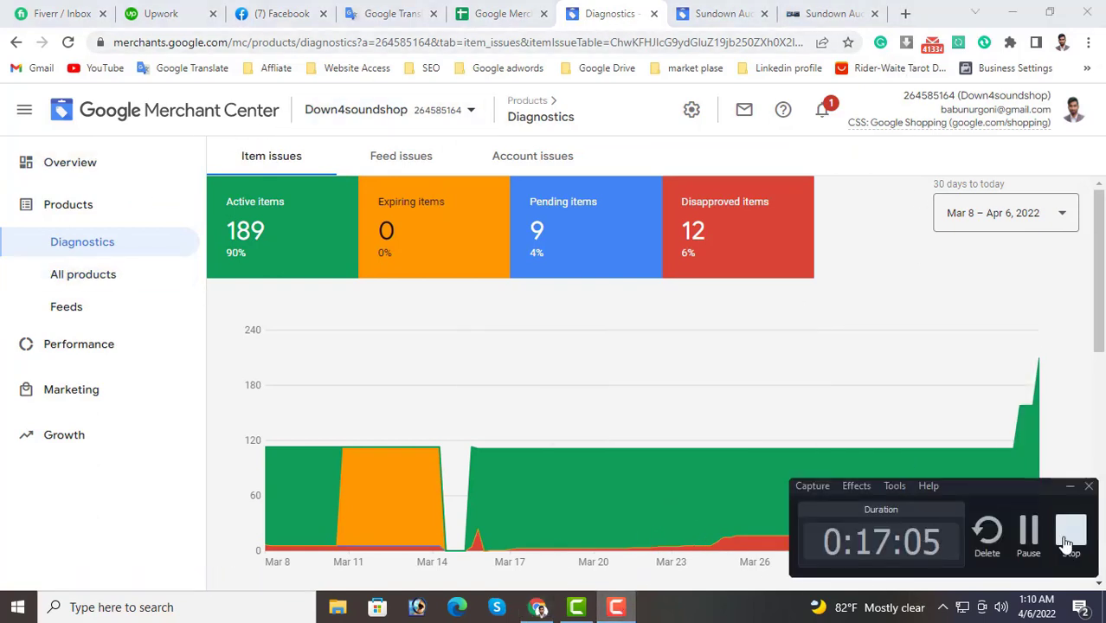
{"action": "left_click", "coordinate": [1067, 543]}
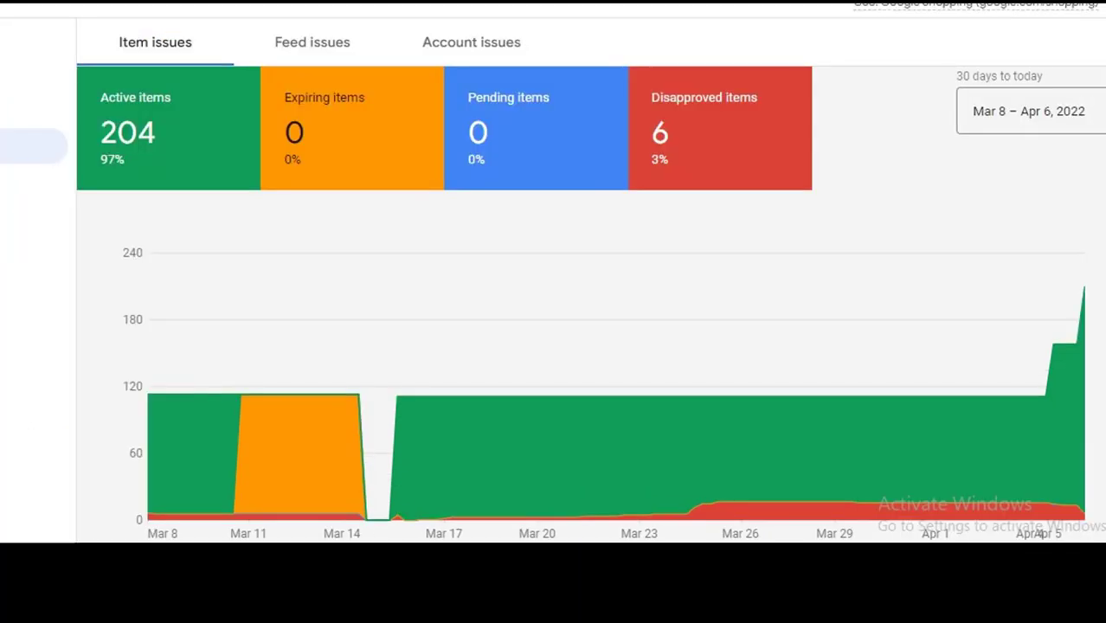